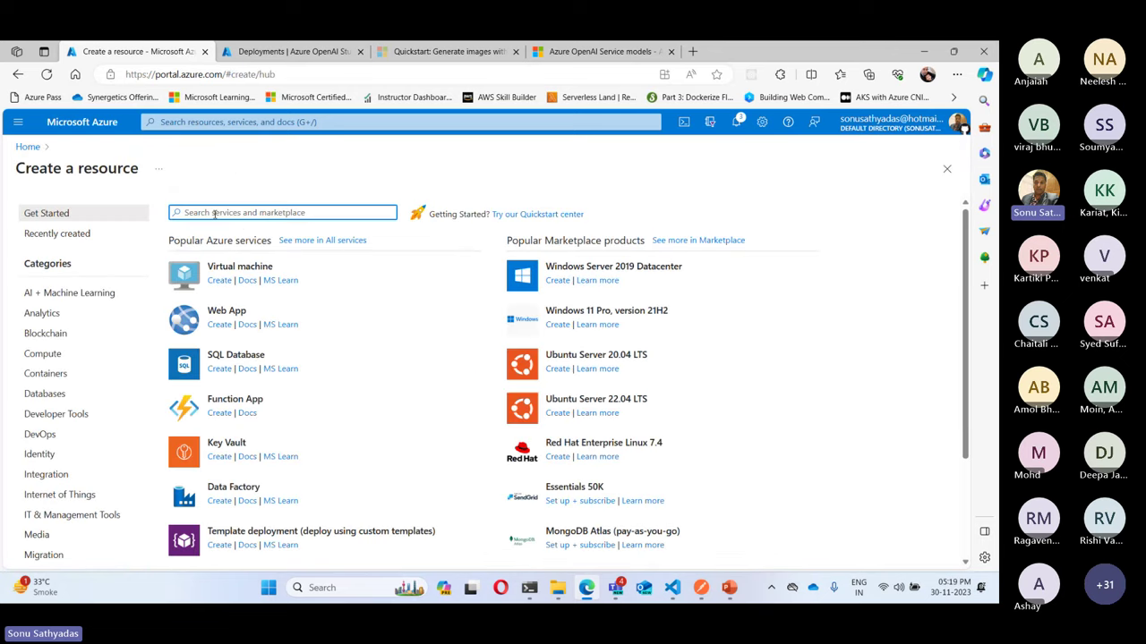
- Search the marketplace for open ai and start creating an Azure OpenAI resource
type("open-ai")
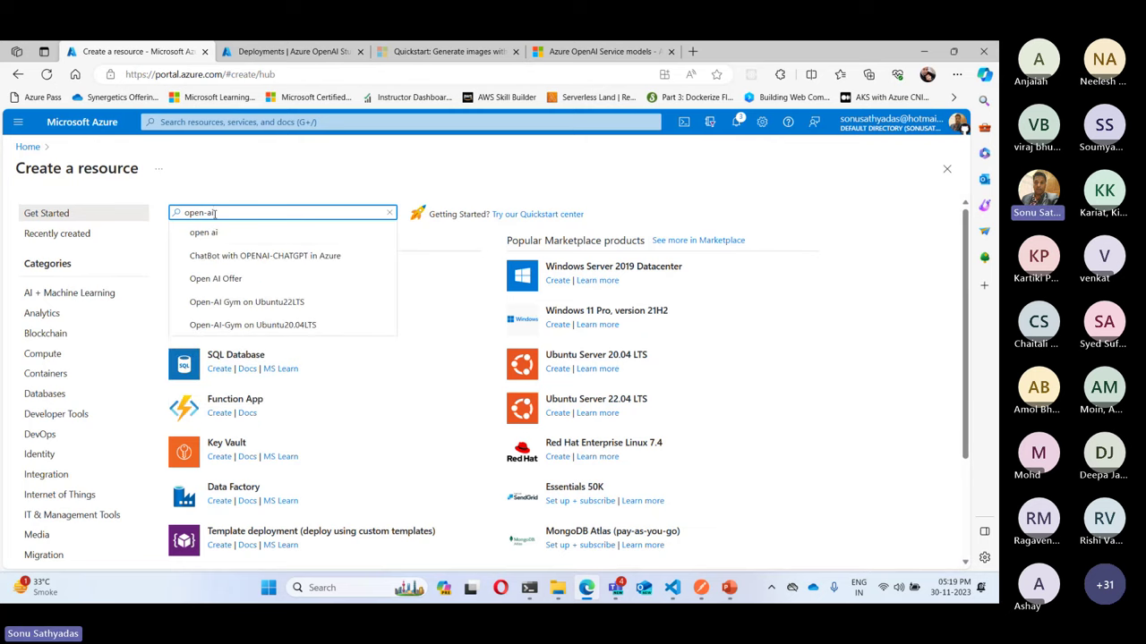
left_click(208, 232)
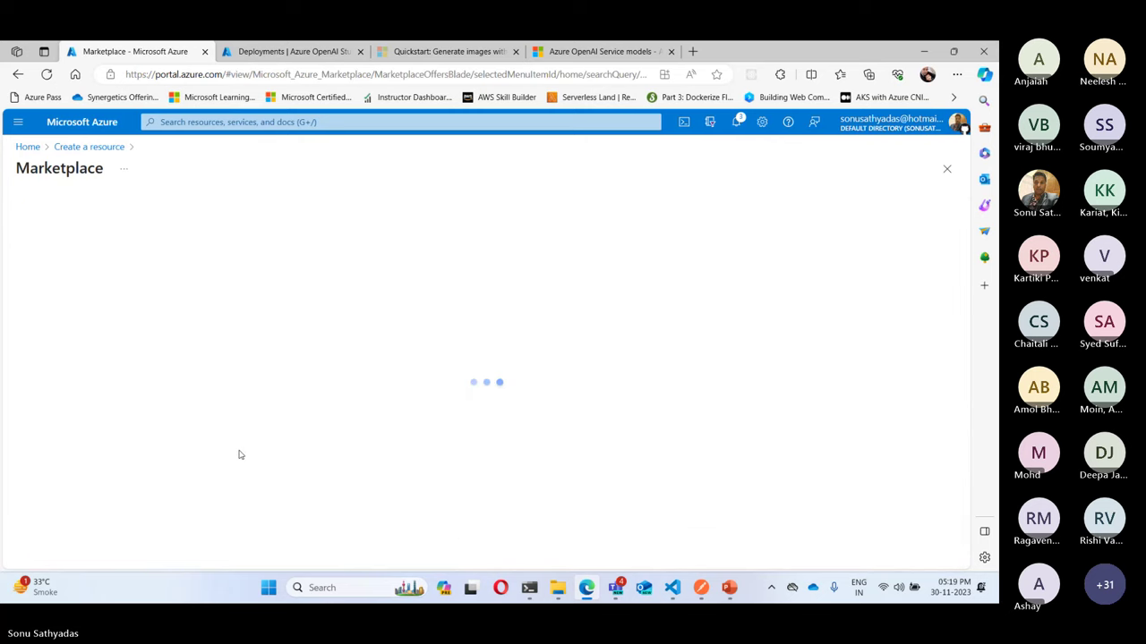
left_click(321, 406)
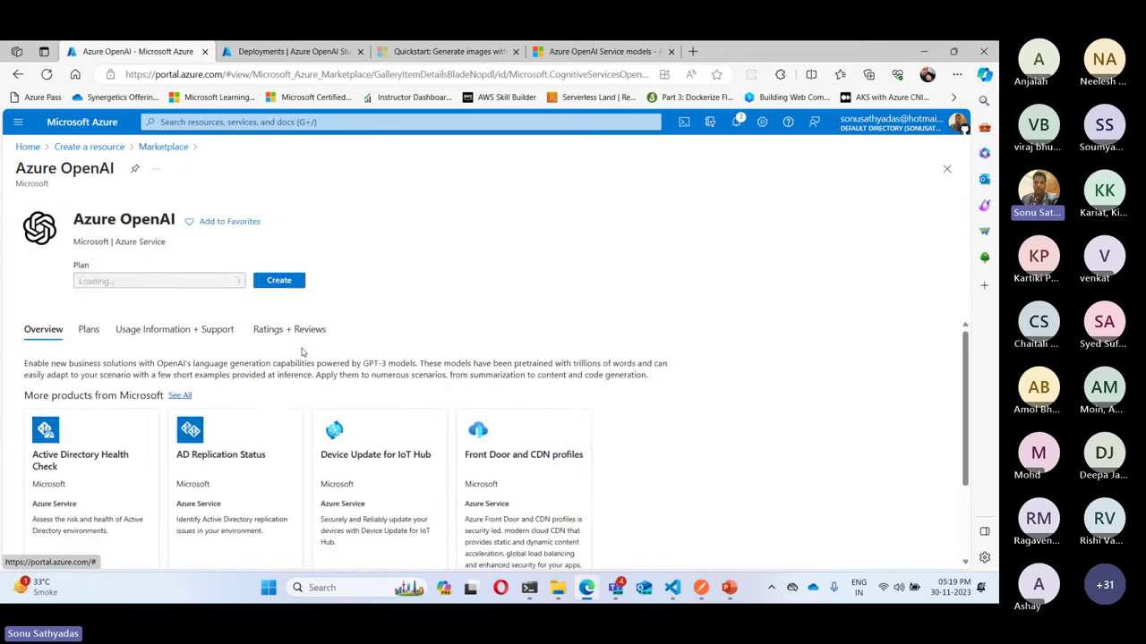
left_click(278, 302)
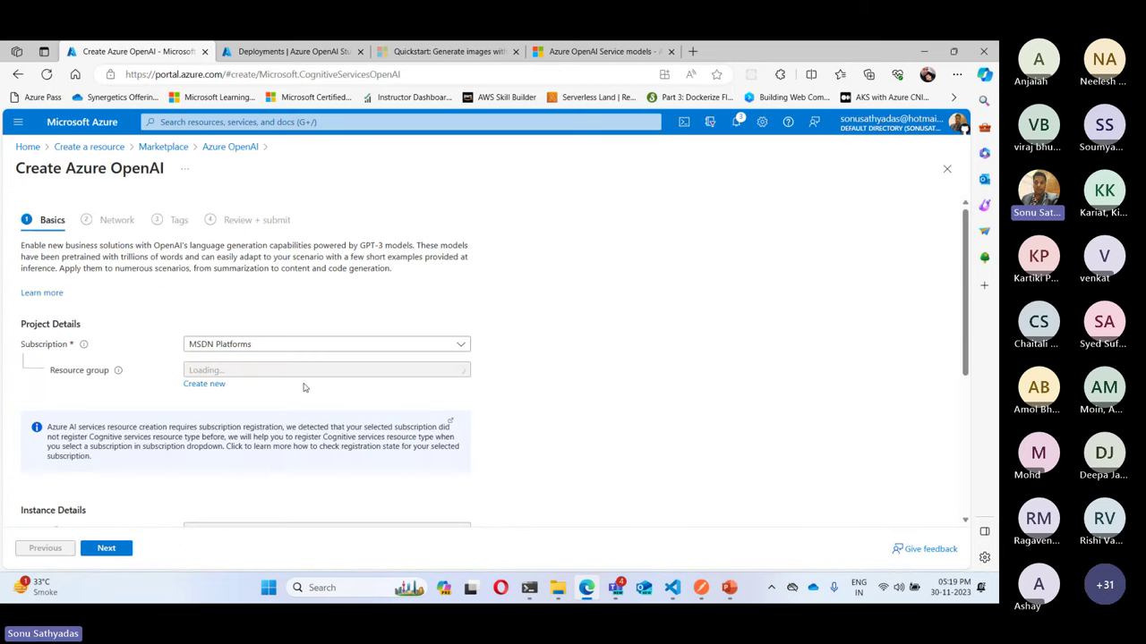
- Assign the new resource to the OpenAIGroup resource group and set its region to Sweden Central
left_click(279, 370)
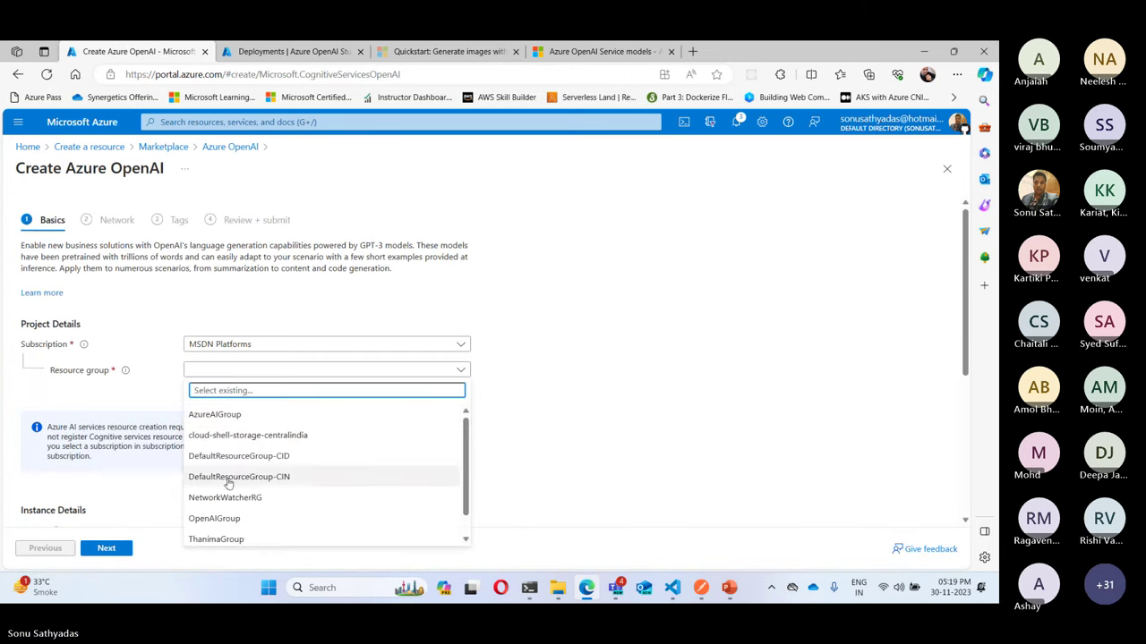
left_click(220, 518)
scroll(606, 387, "down", 3)
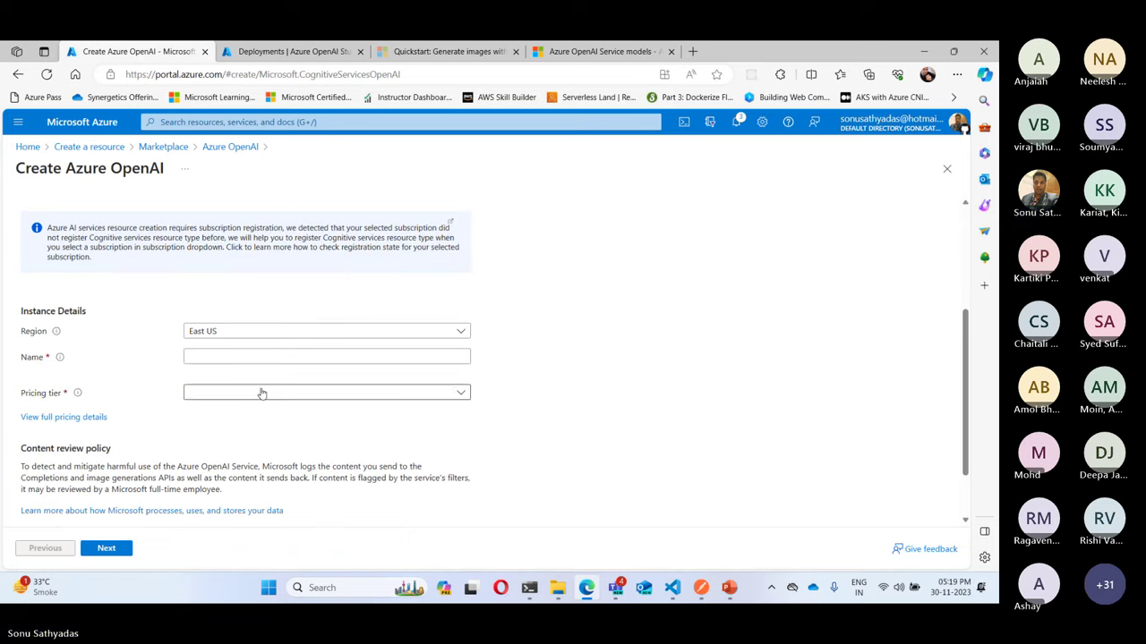
left_click(233, 332)
type("sw")
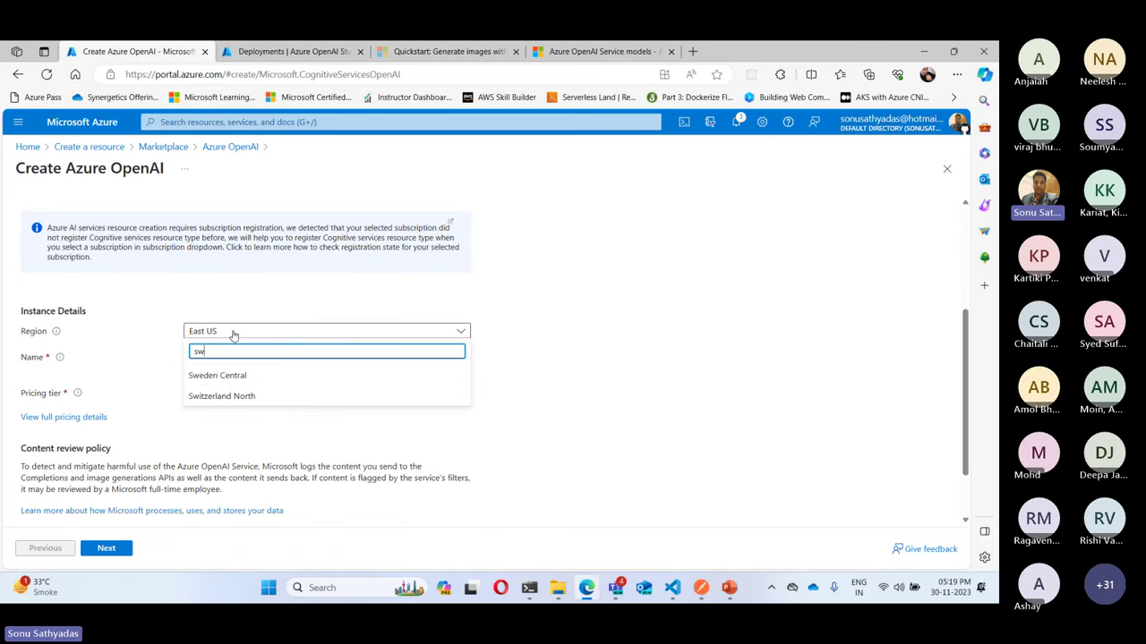
left_click(217, 376)
- Name the instance bst-openai-sw and set its pricing tier to Standard S0
left_click(201, 359)
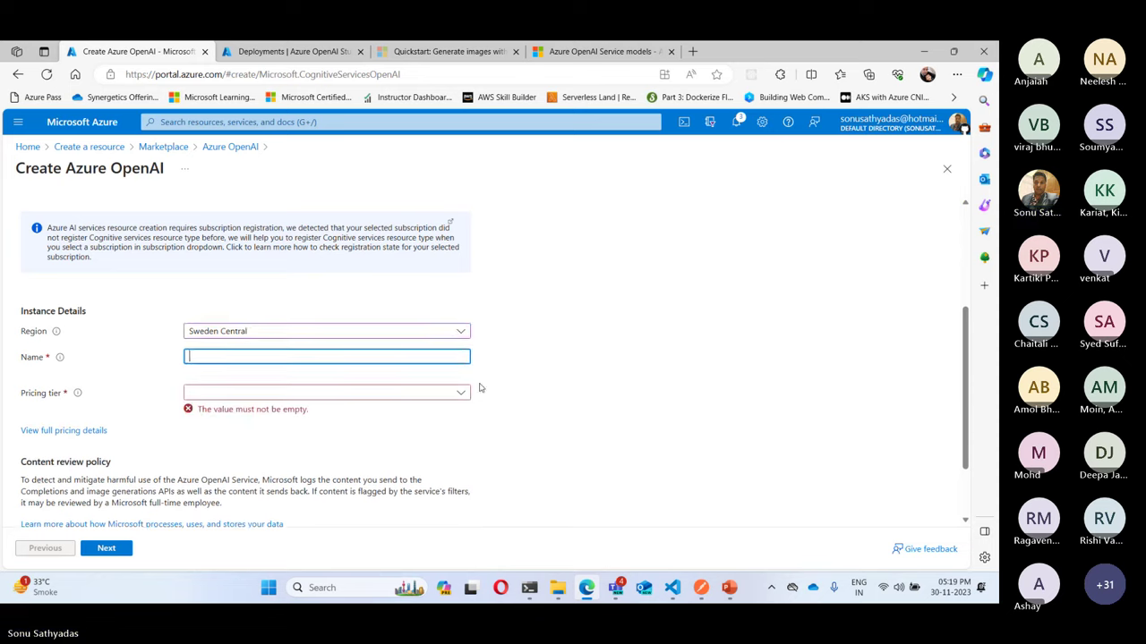
scroll(486, 388, "down", 2)
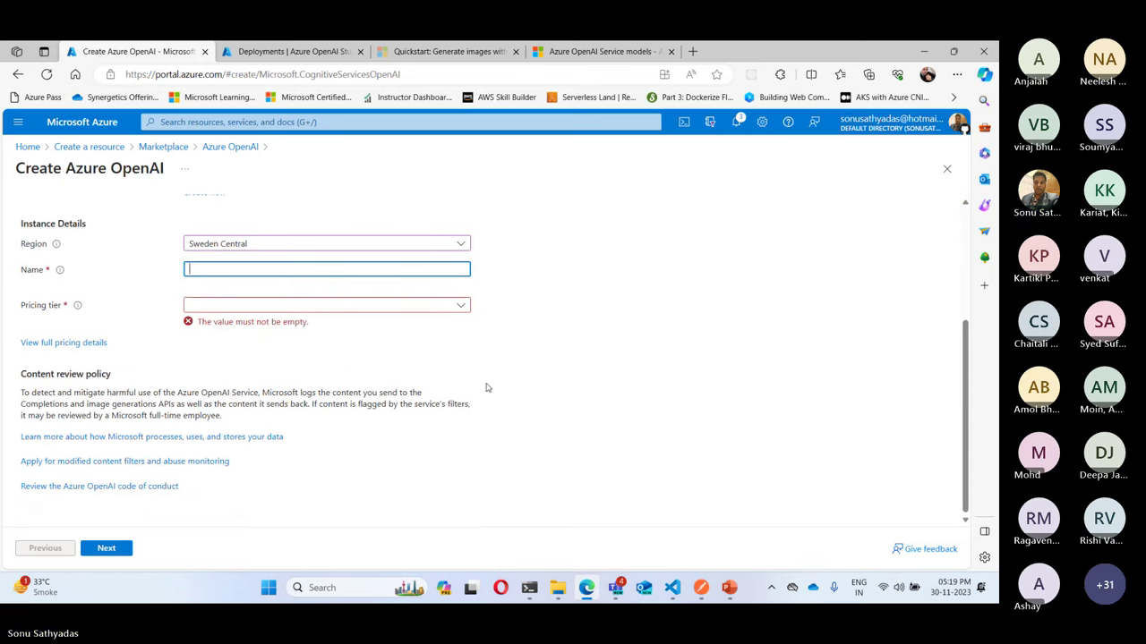
type("b")
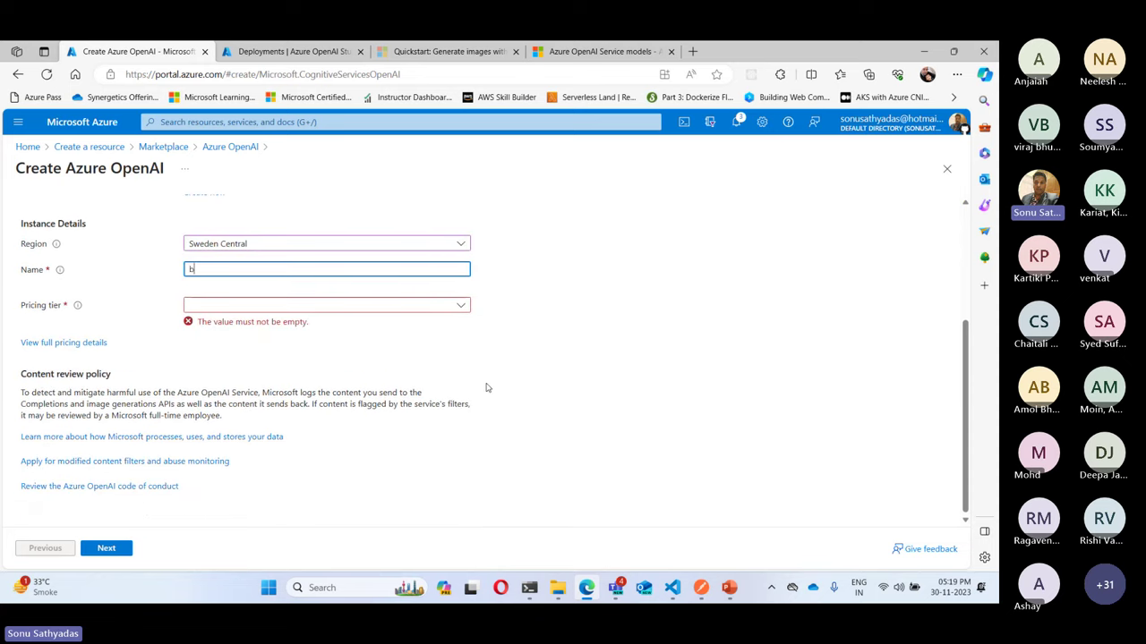
type("st-openai-")
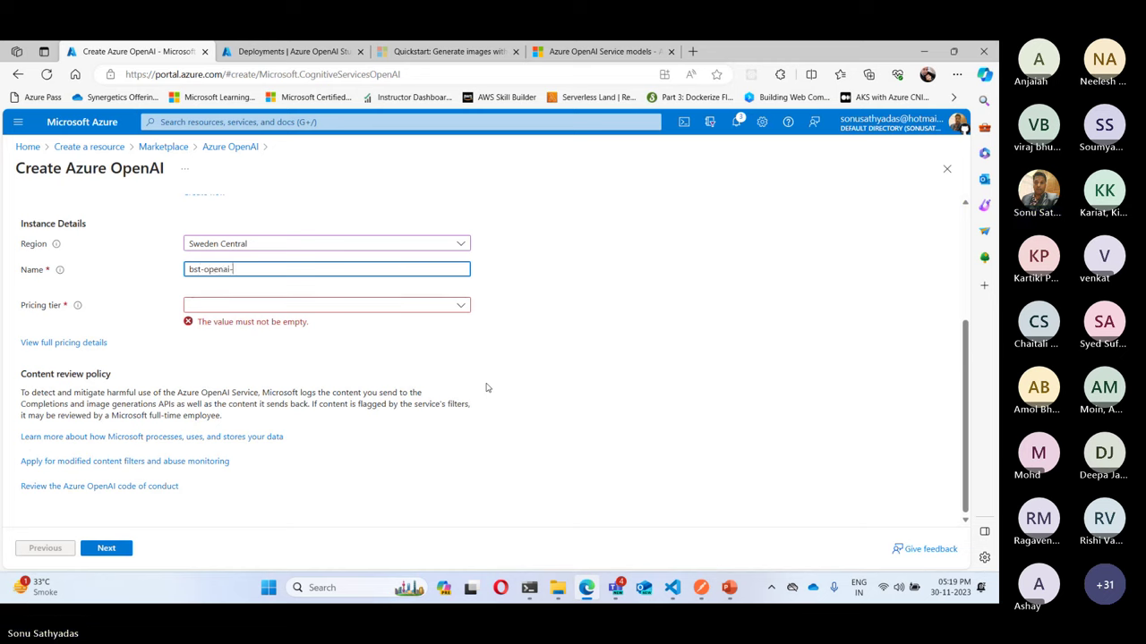
type("sweden")
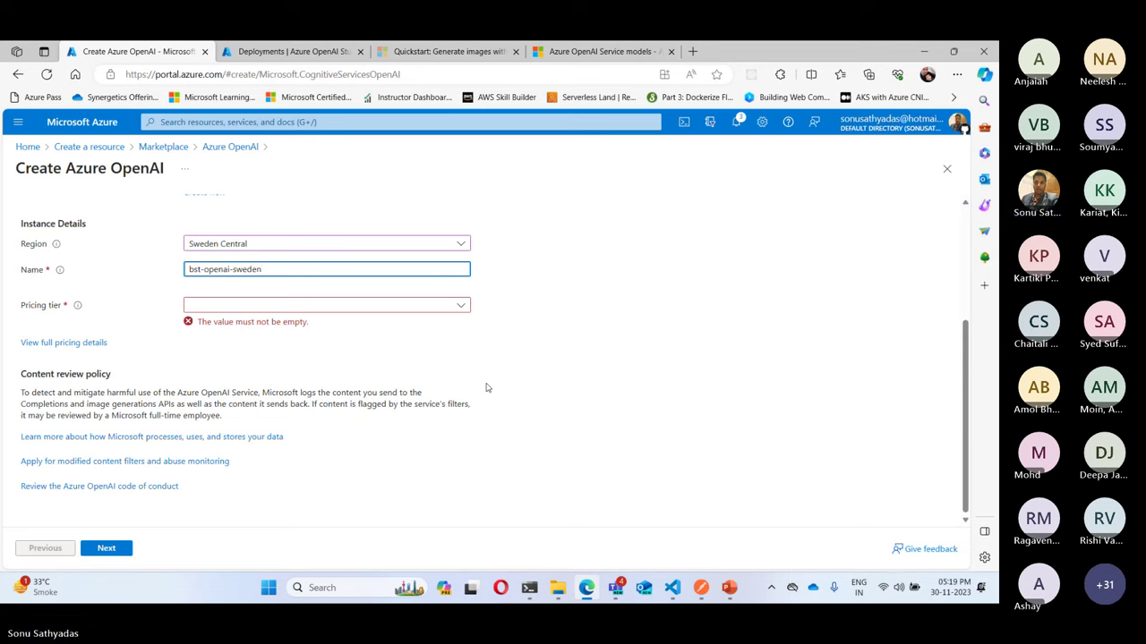
key("Tab")
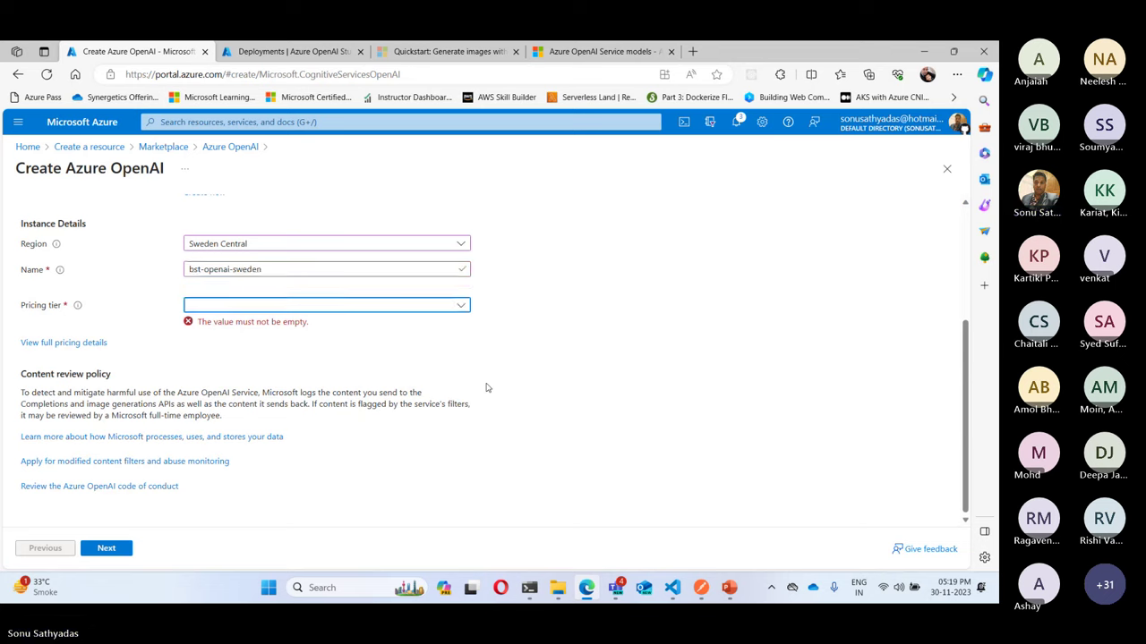
left_click(260, 269)
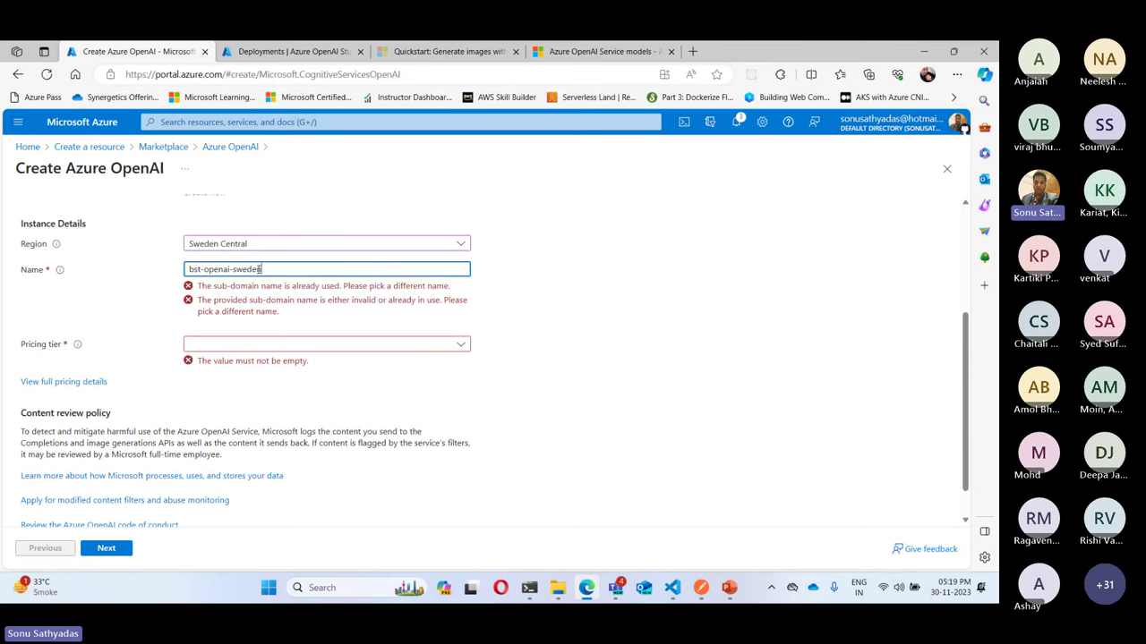
double_click(241, 269)
type("sw")
left_click(268, 349)
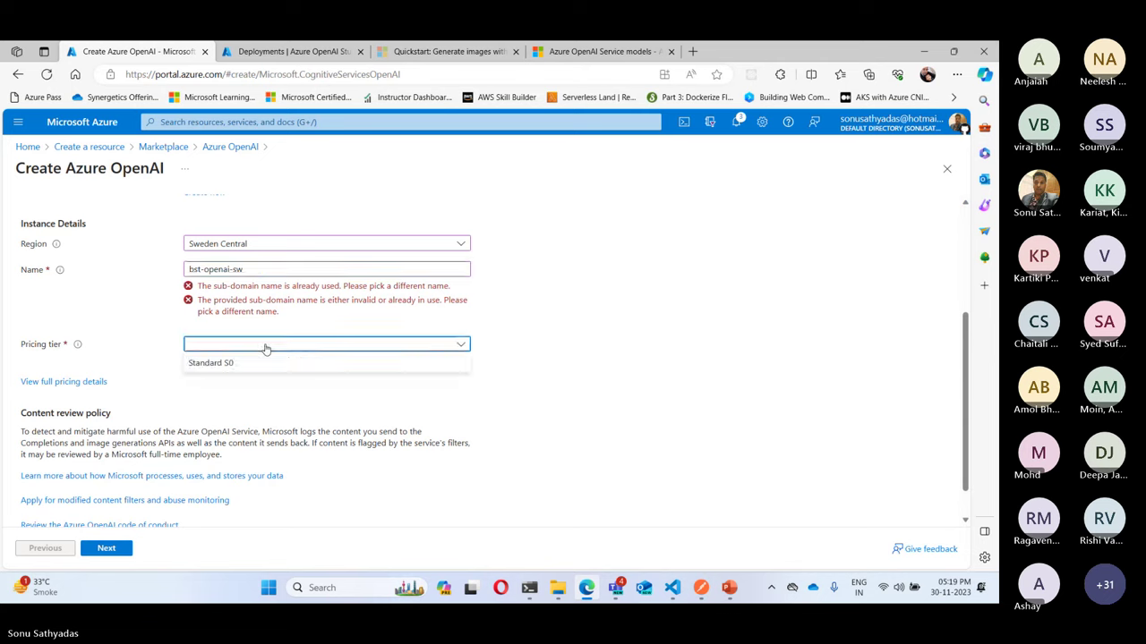
left_click(215, 363)
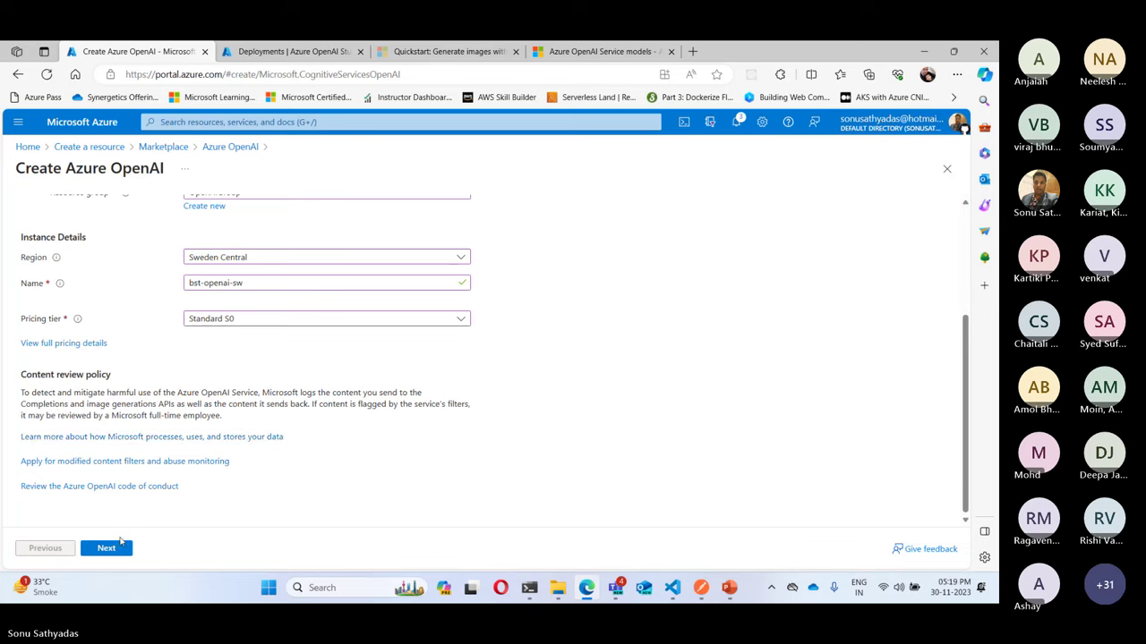
- Keep the default network and tag settings and submit the Azure OpenAI resource for creation
left_click(118, 553)
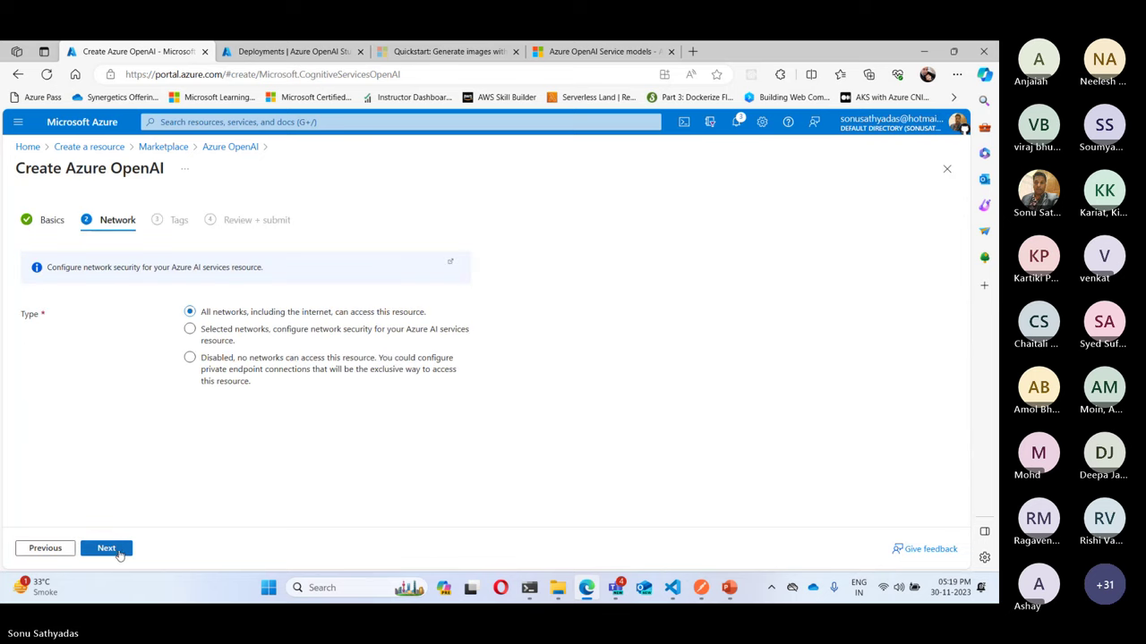
left_click(117, 550)
left_click(117, 550)
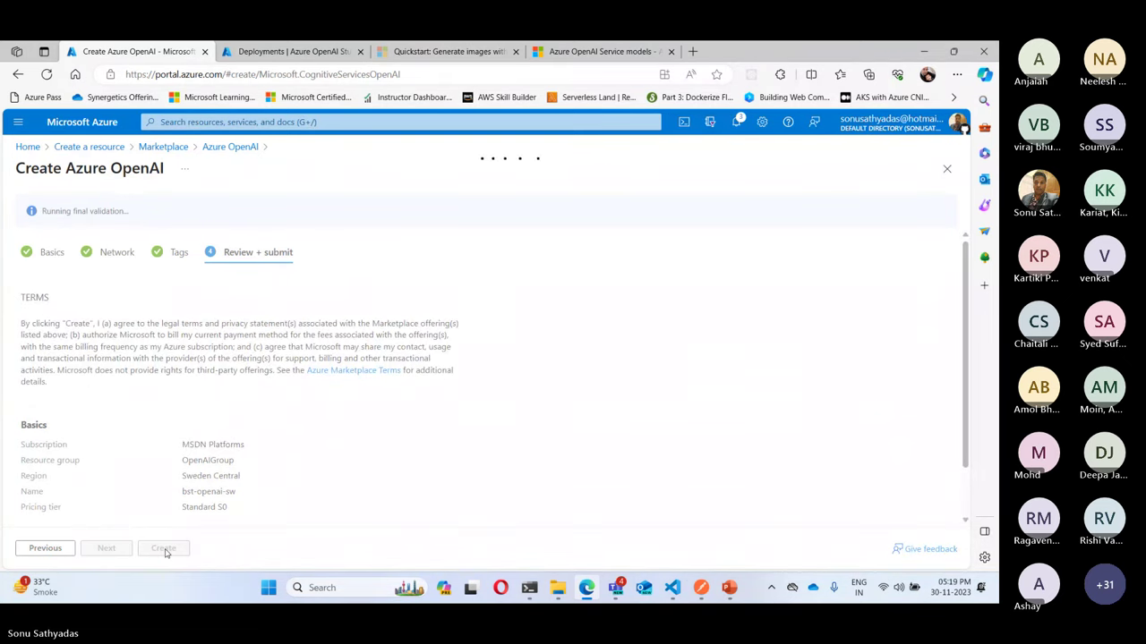
left_click(163, 547)
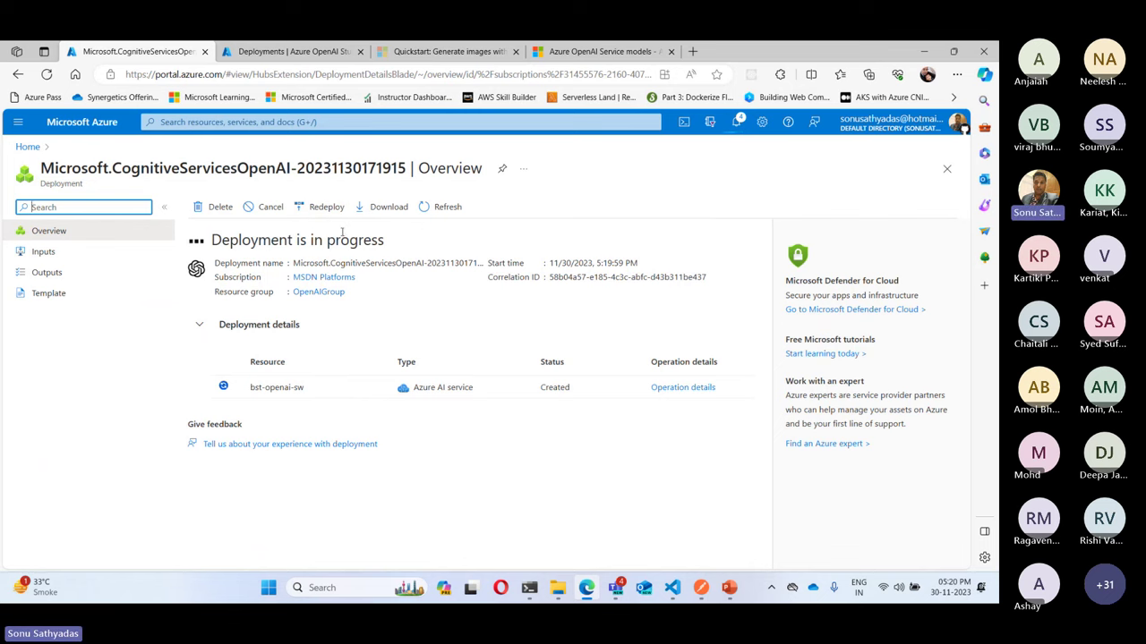
- Review the base models offered to the bst-openai-01 resource in Azure OpenAI Studio and select whisper
left_click(293, 55)
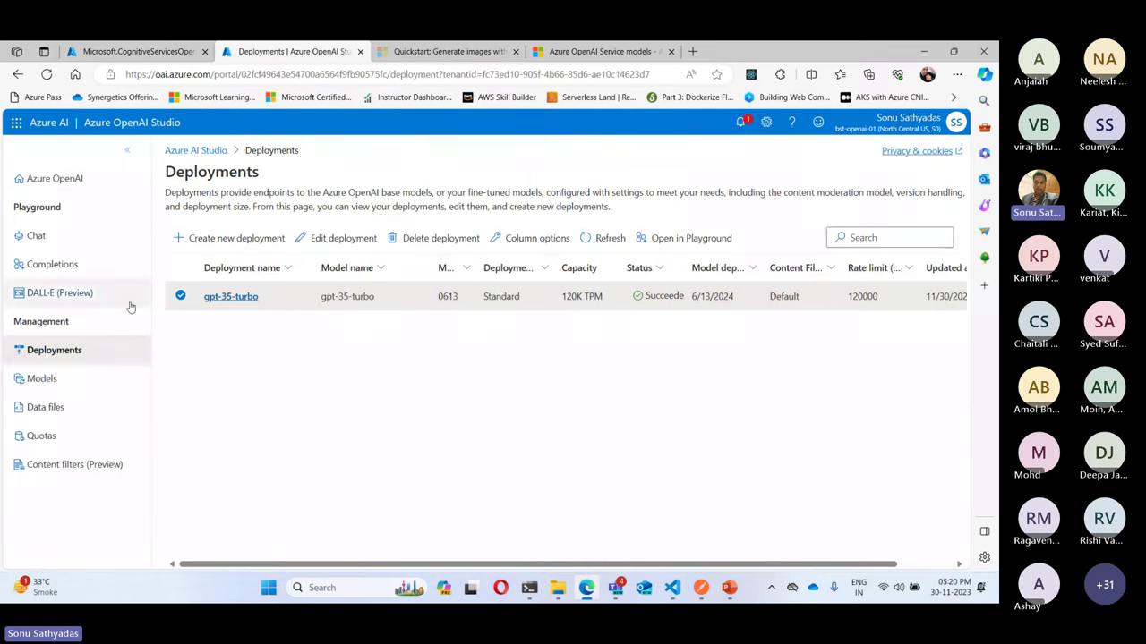
left_click(33, 380)
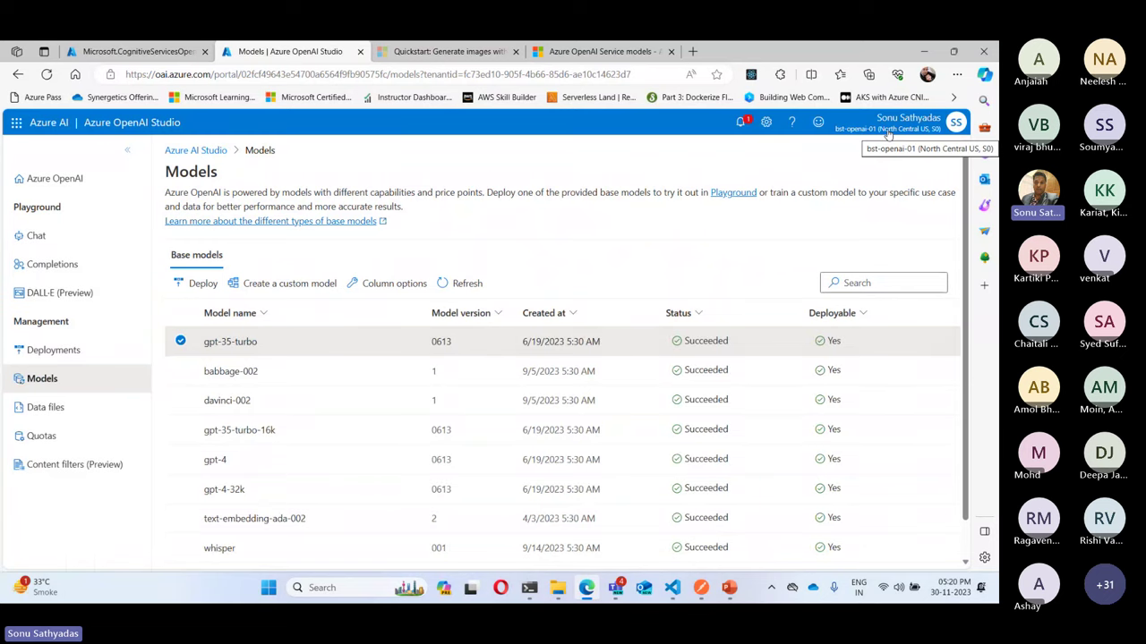
scroll(260, 398, "down", 1)
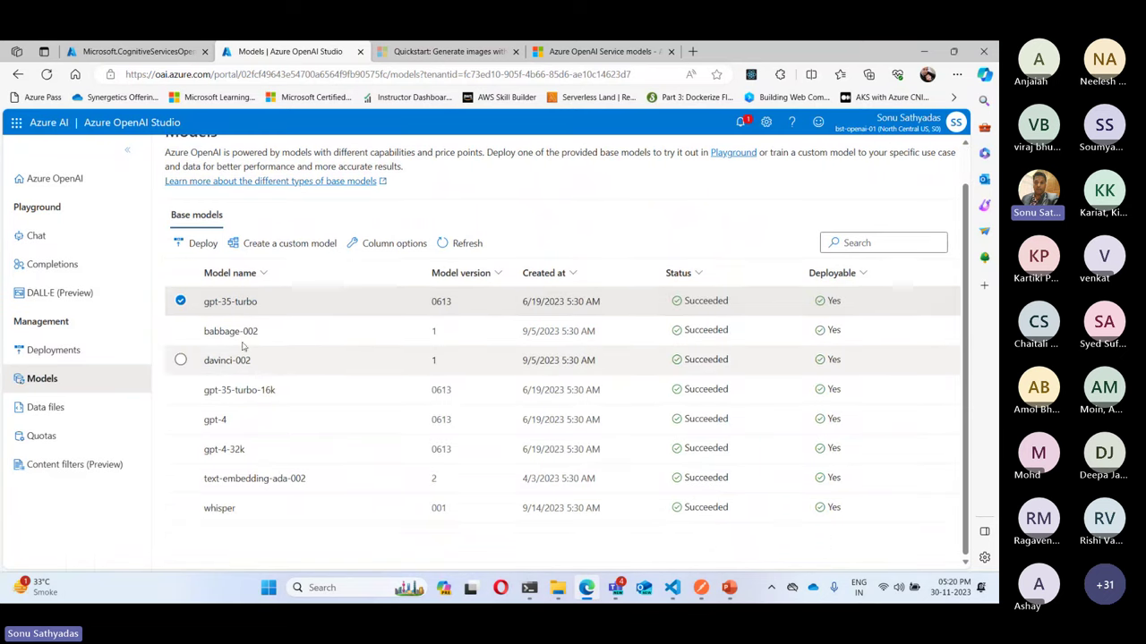
left_click(180, 507)
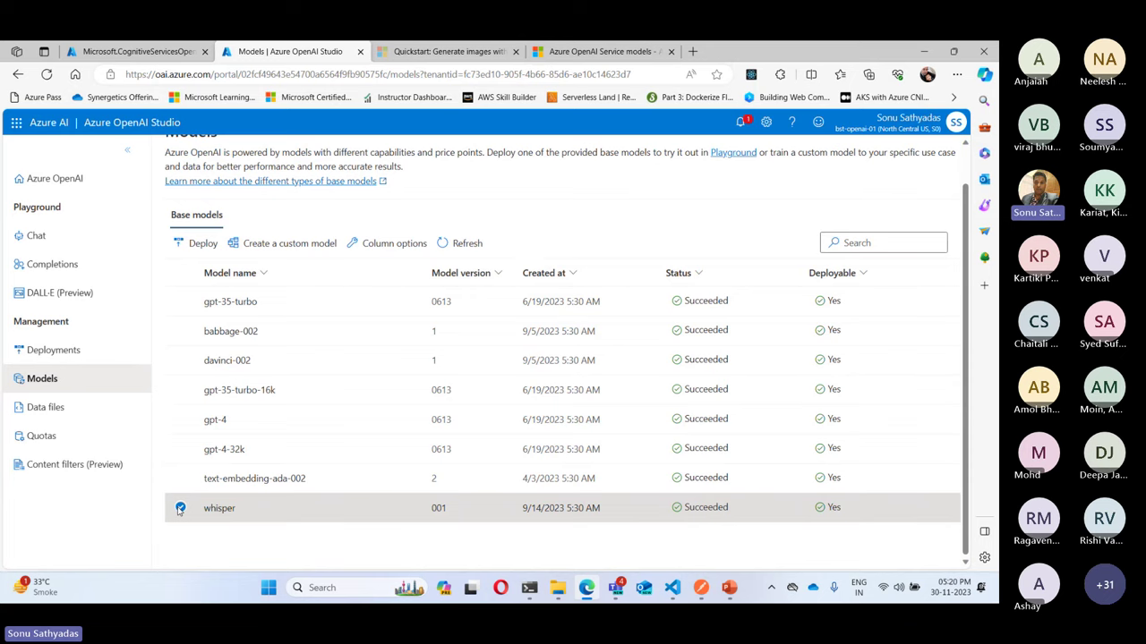
- Open the newly deployed bst-openai-sw resource and examine its keys and endpoint address, highlighting the resource name
left_click(143, 51)
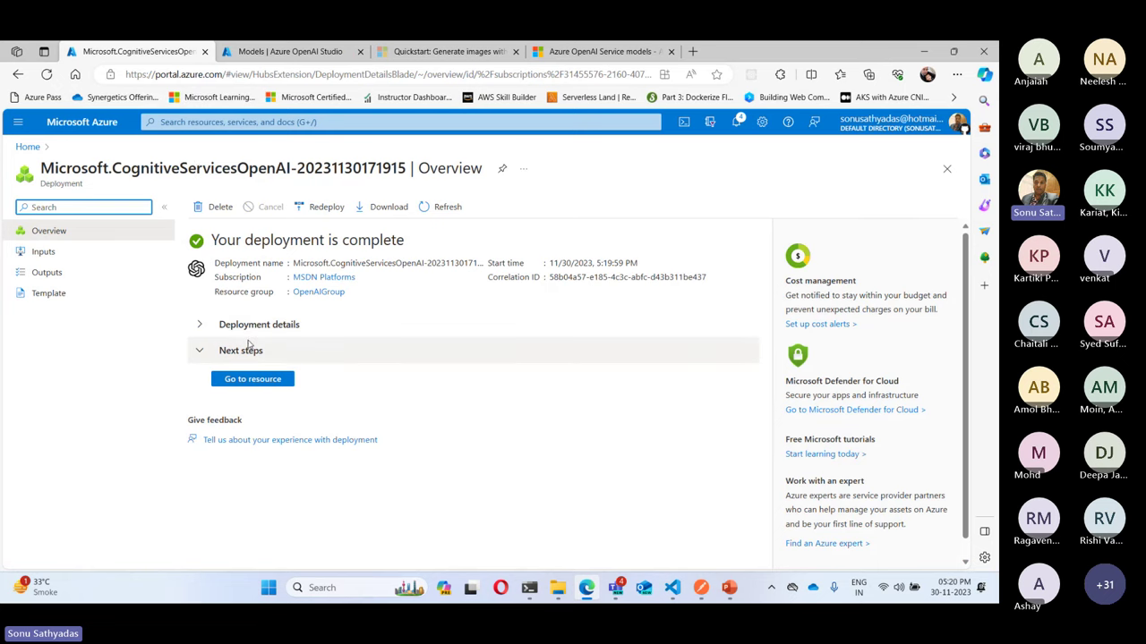
left_click(252, 379)
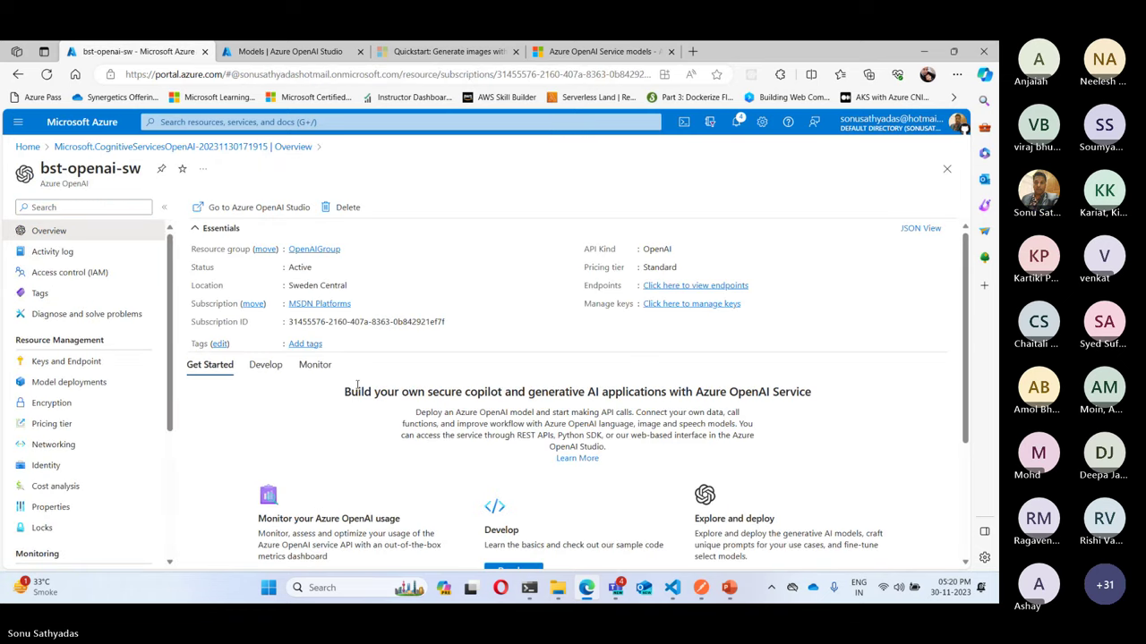
left_click(79, 362)
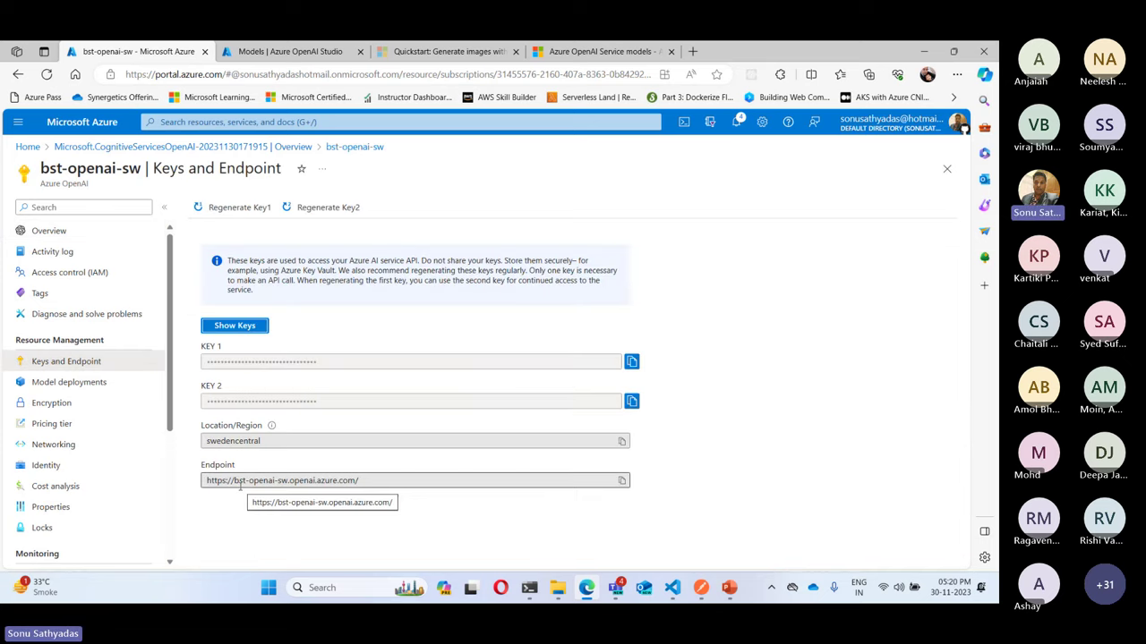
left_click_drag(233, 480, 278, 482)
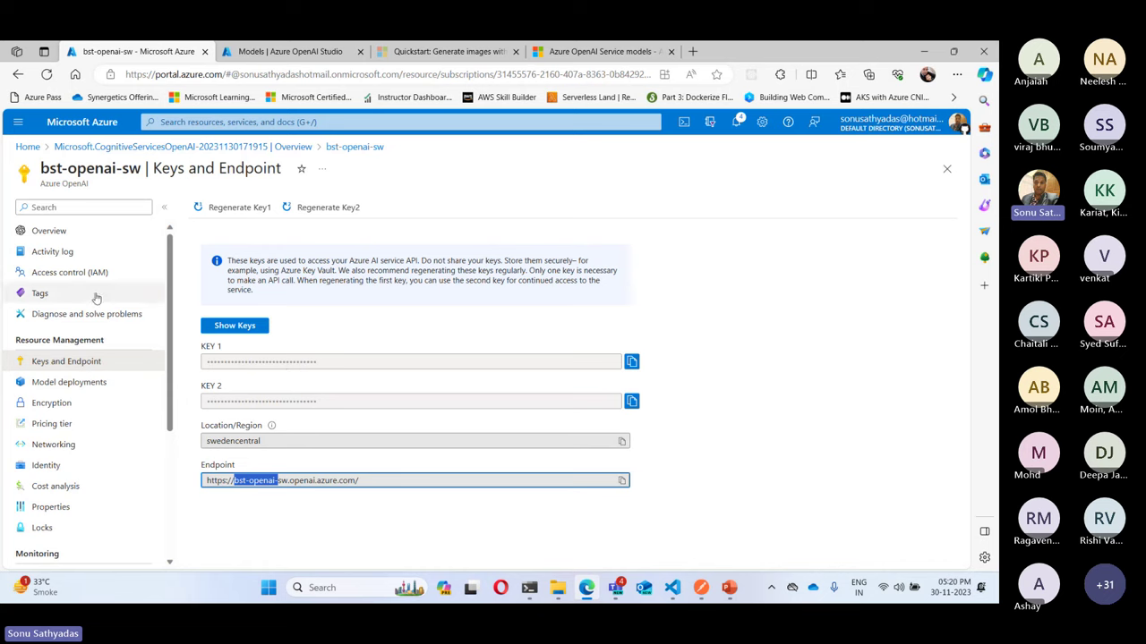
- Return to the resource's overview and open its Azure OpenAI Studio in a separate browser tab
left_click(65, 231)
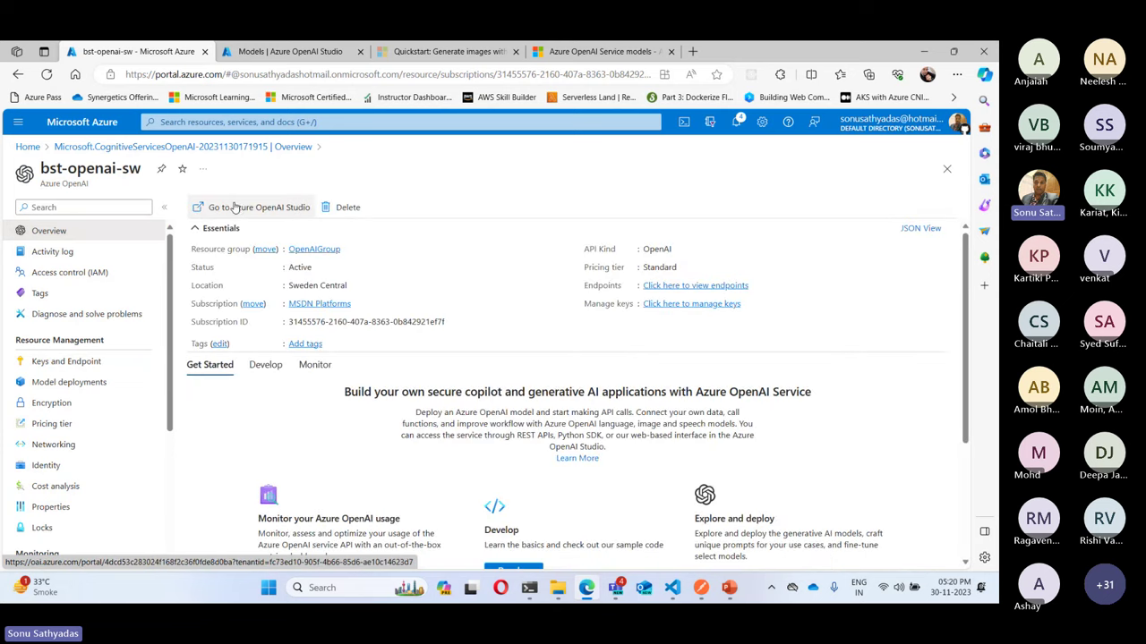
right_click(230, 209)
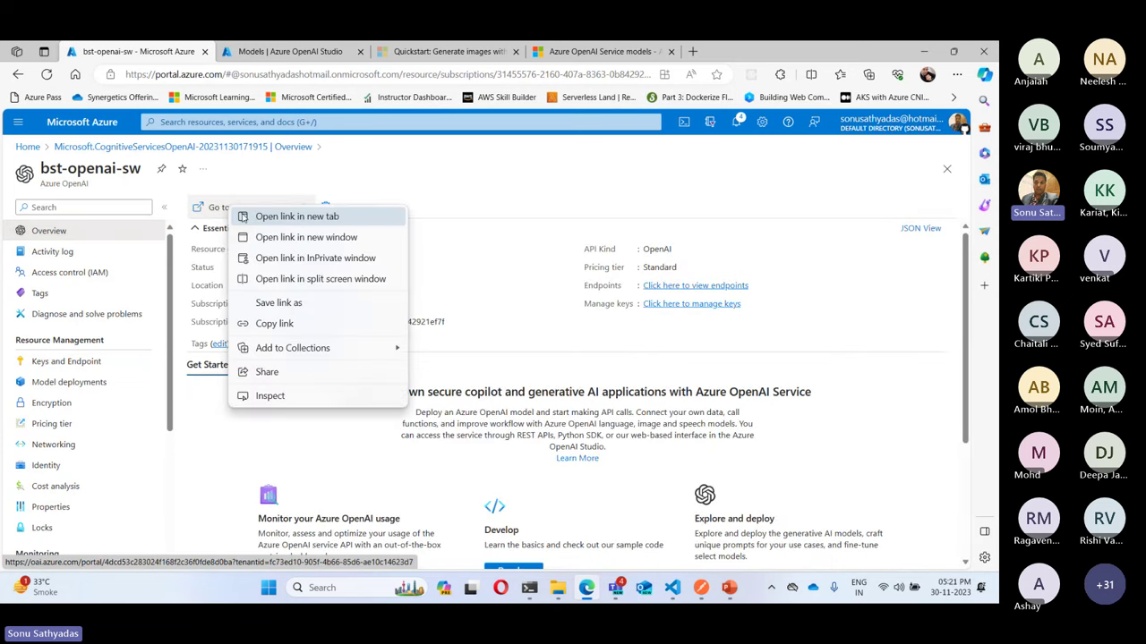
left_click(273, 217)
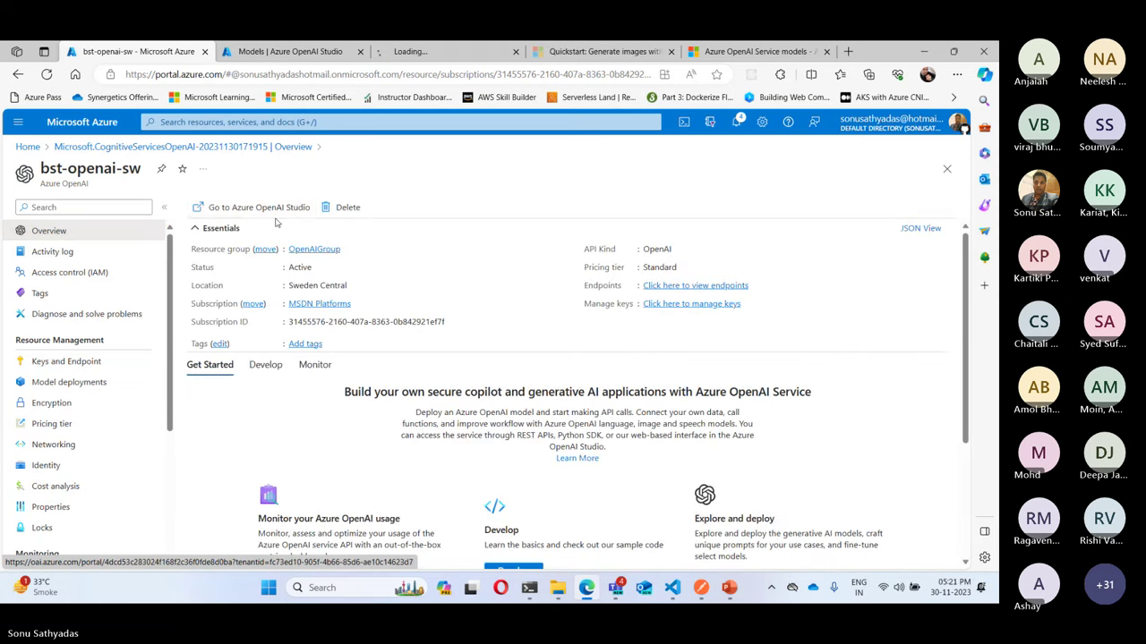
left_click(404, 52)
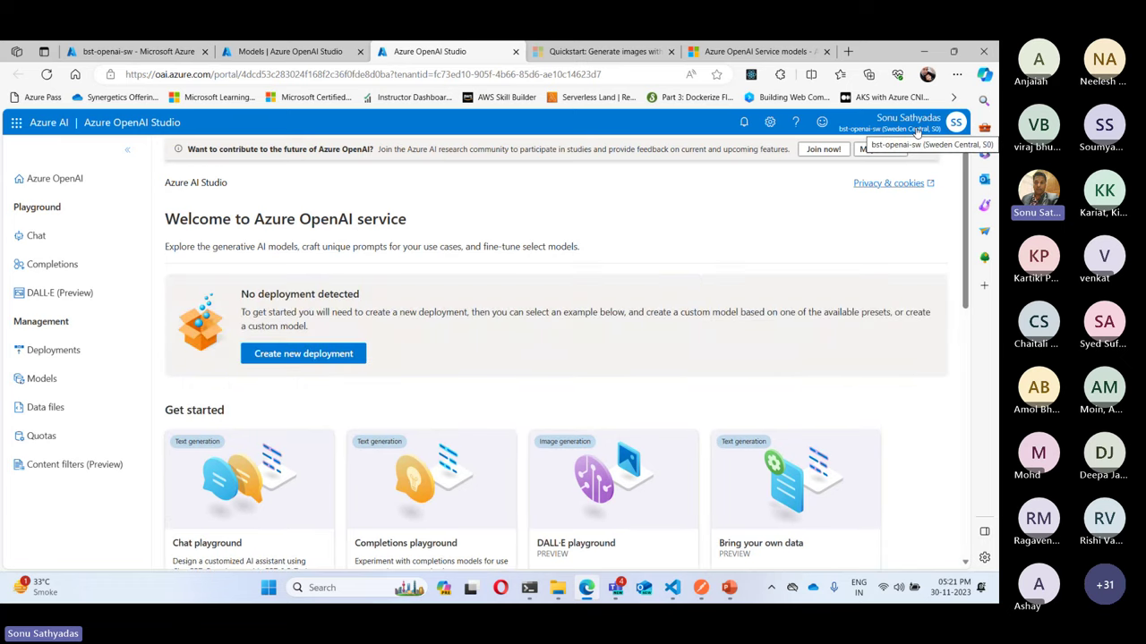
- Examine the base models available to the Sweden Central resource, selecting dall-e-3
left_click(36, 379)
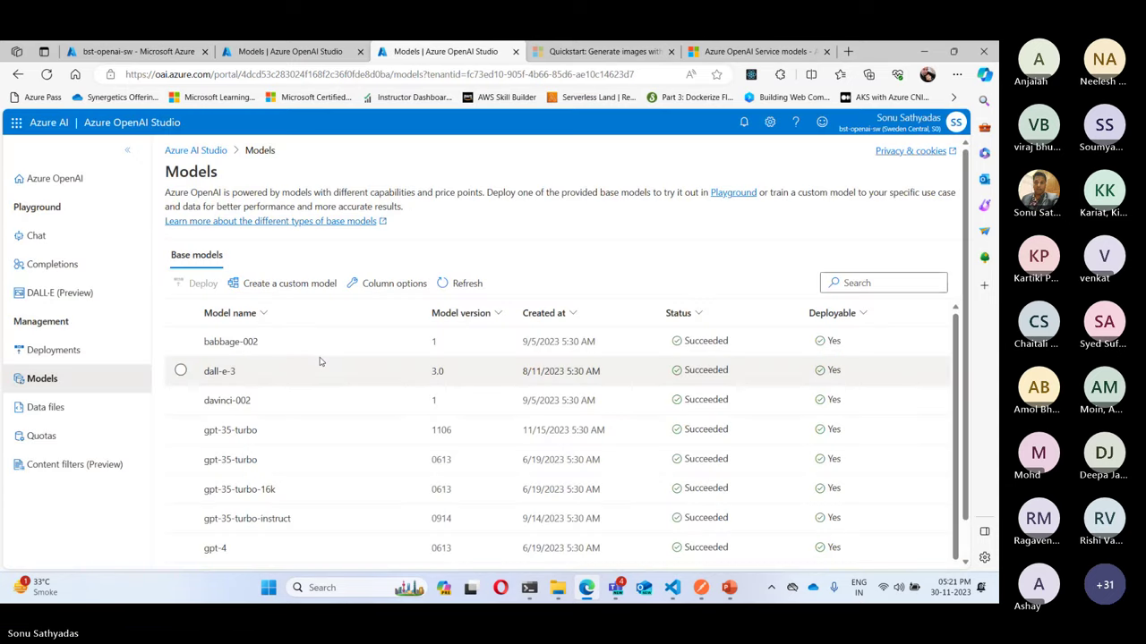
left_click(181, 373)
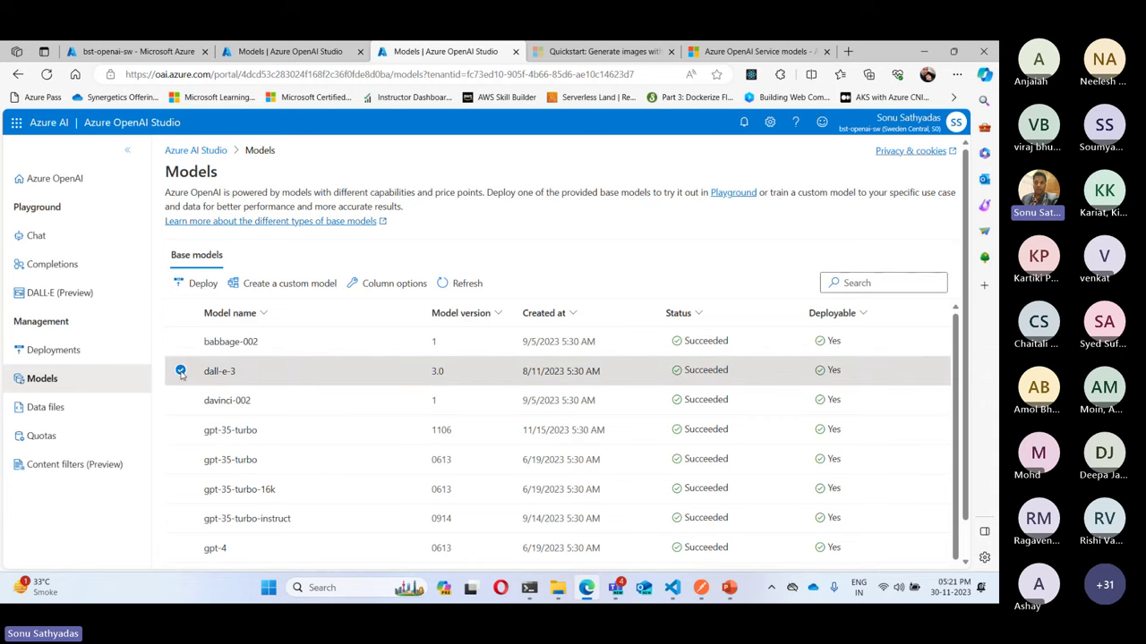
scroll(326, 373, "down", 2)
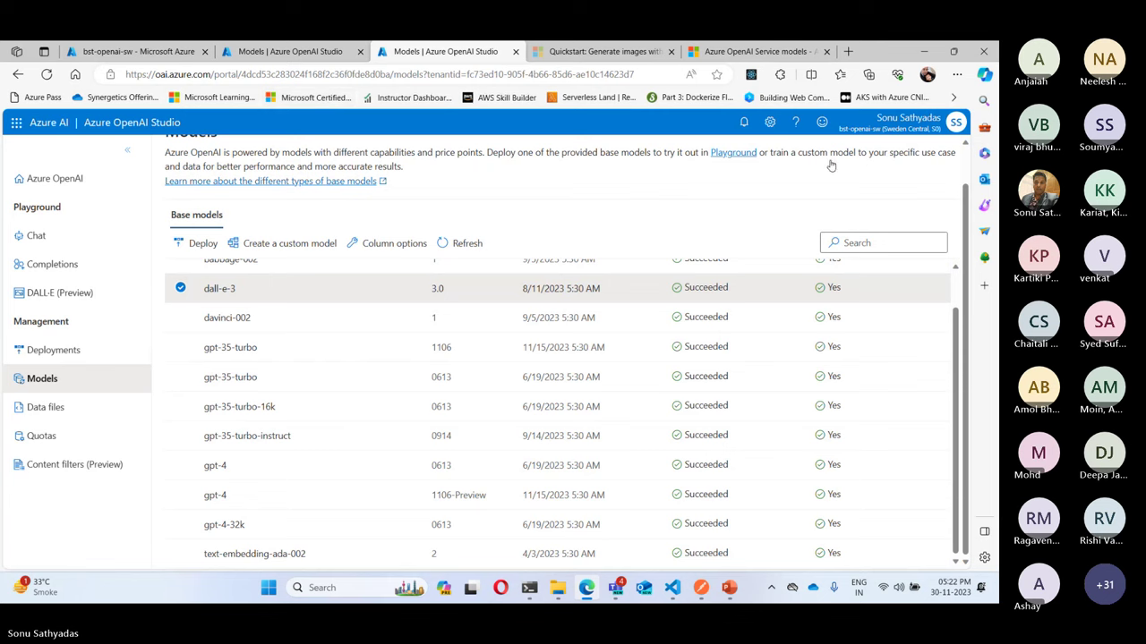
- Switch to PowerPoint and present the "Types of generative AI model" slide, end the show and return to Azure OpenAI Studio in the browser
left_click(729, 591)
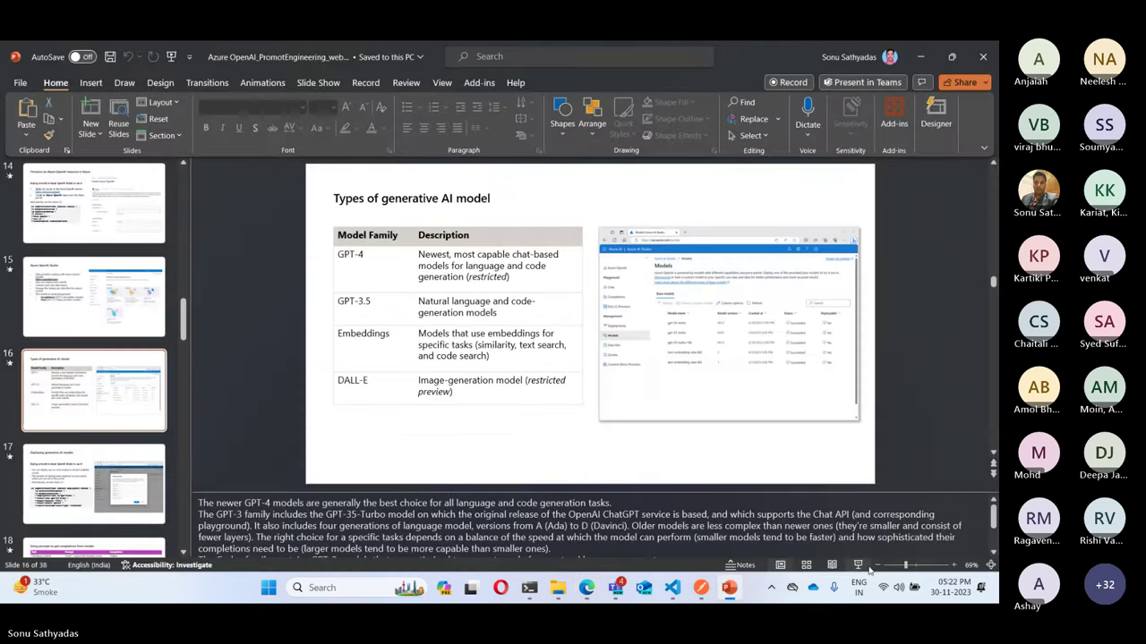
left_click(856, 565)
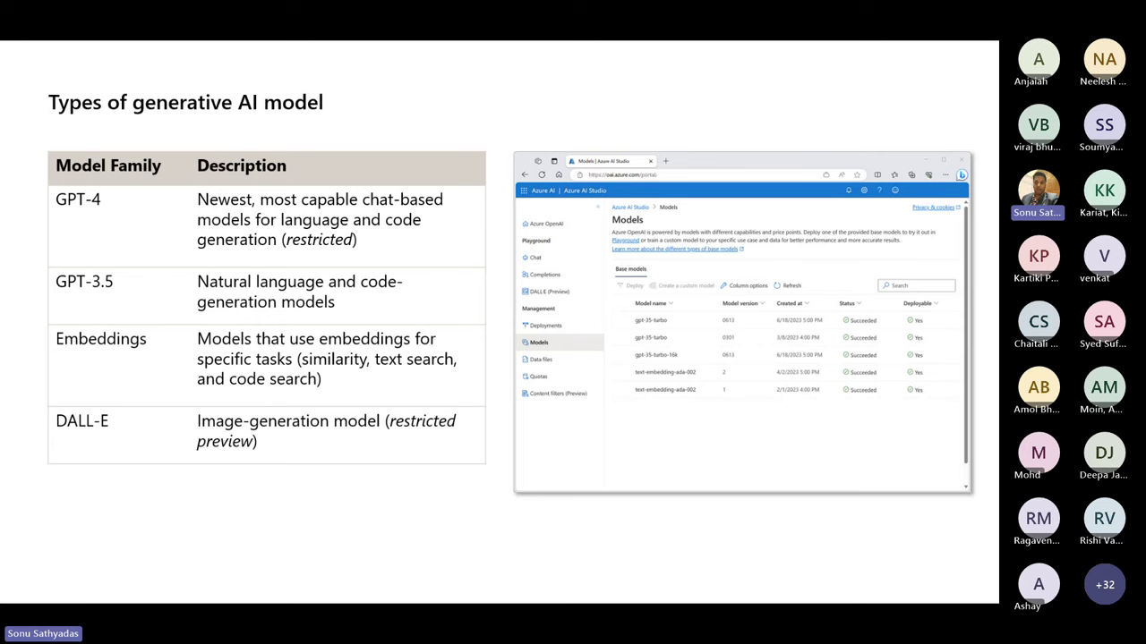
key("Escape")
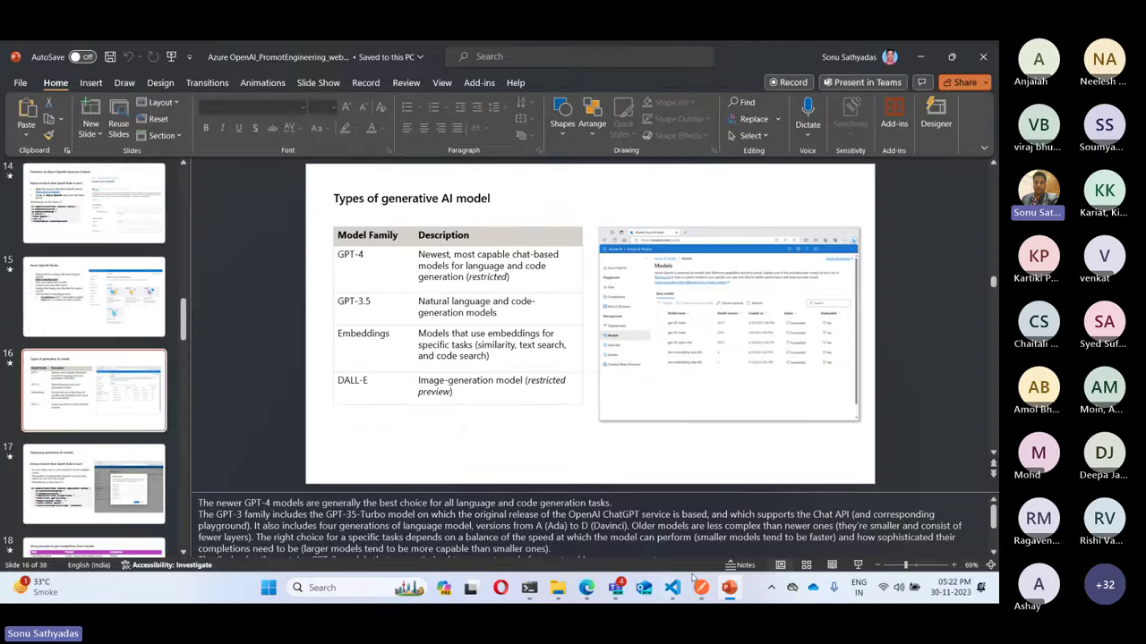
left_click(587, 588)
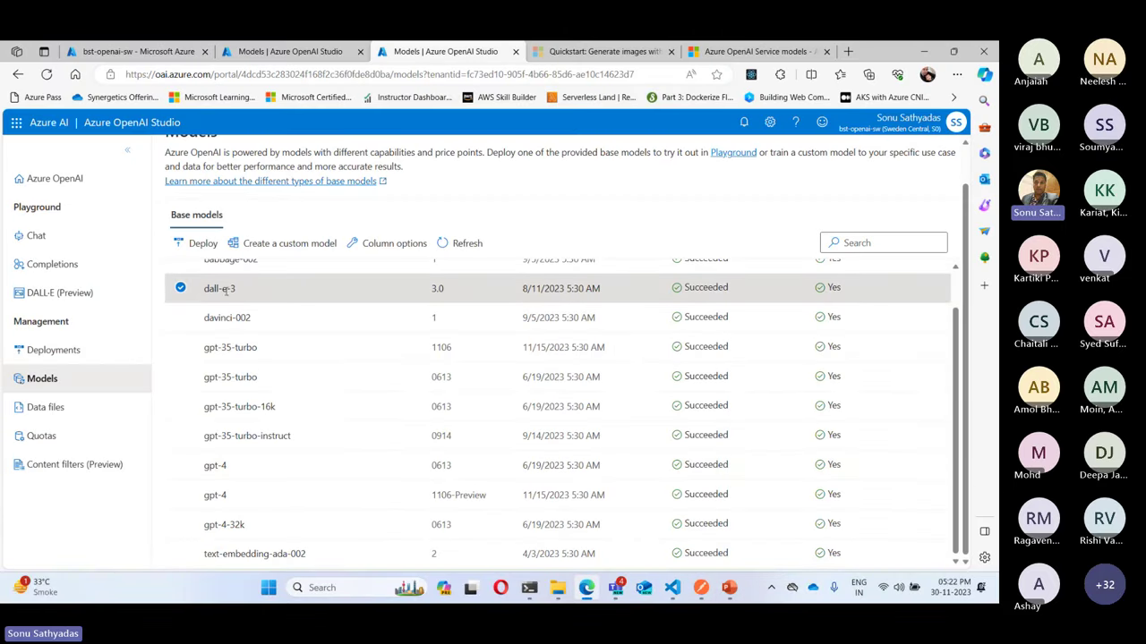
- Examine the Sweden Central resource's deployments and the models selectable for a new deployment, closing the form without creating one
scroll(233, 291, "up", 1)
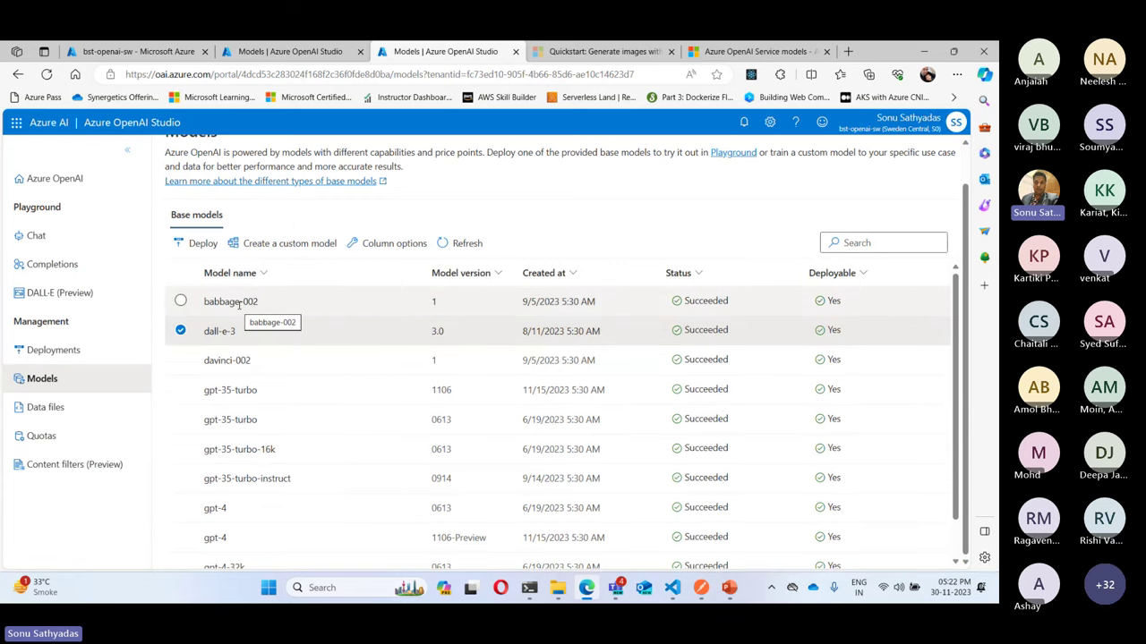
left_click(73, 353)
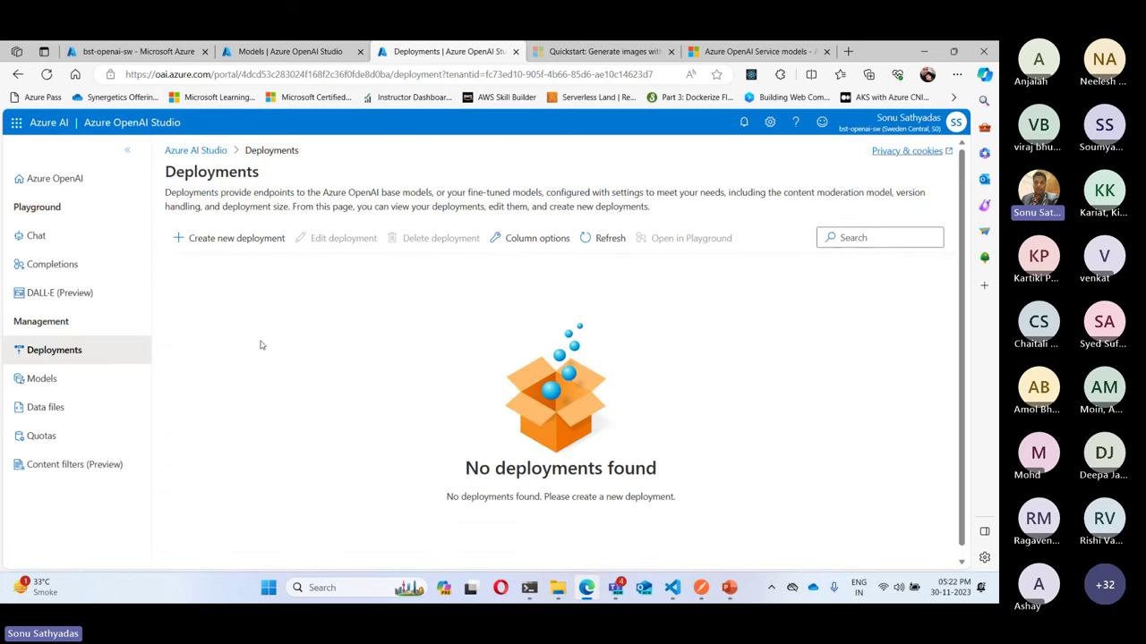
left_click(228, 238)
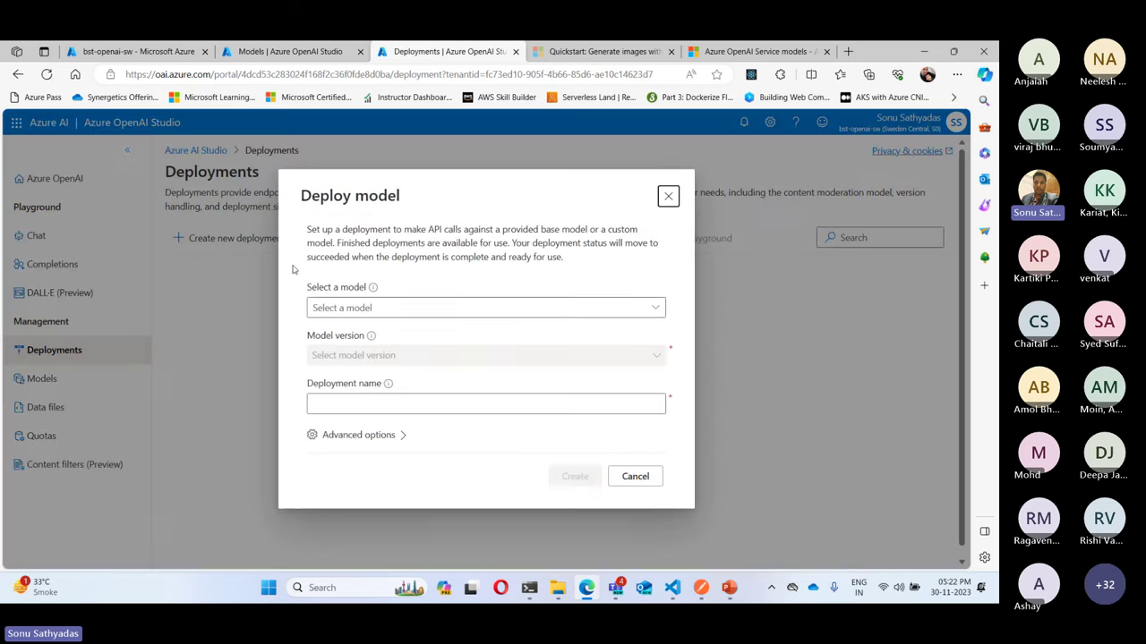
left_click(657, 313)
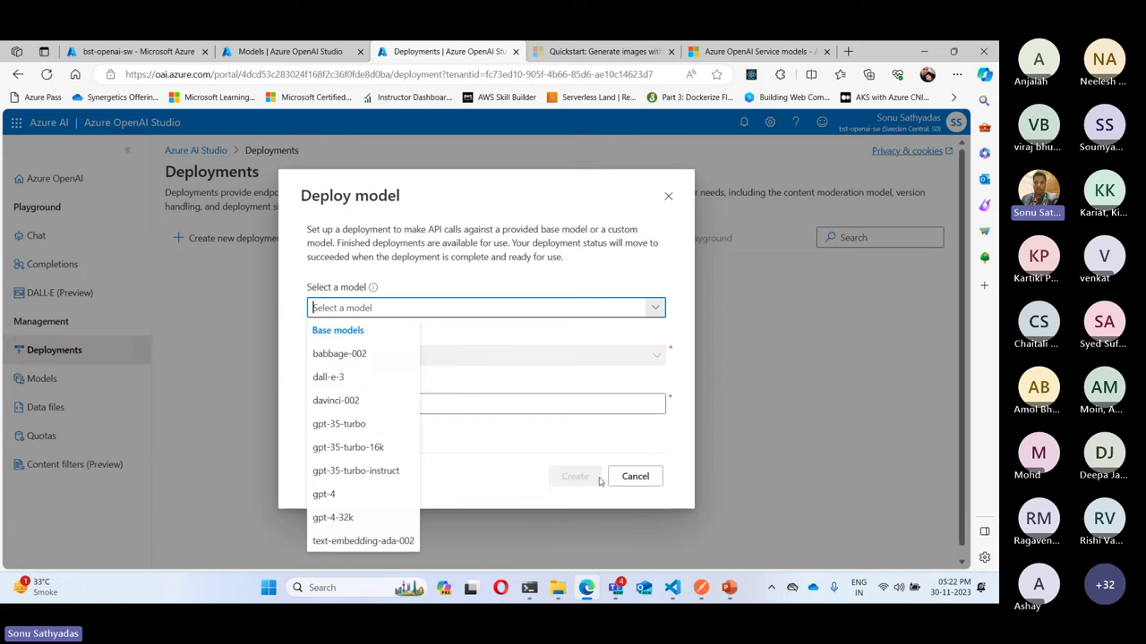
left_click(632, 476)
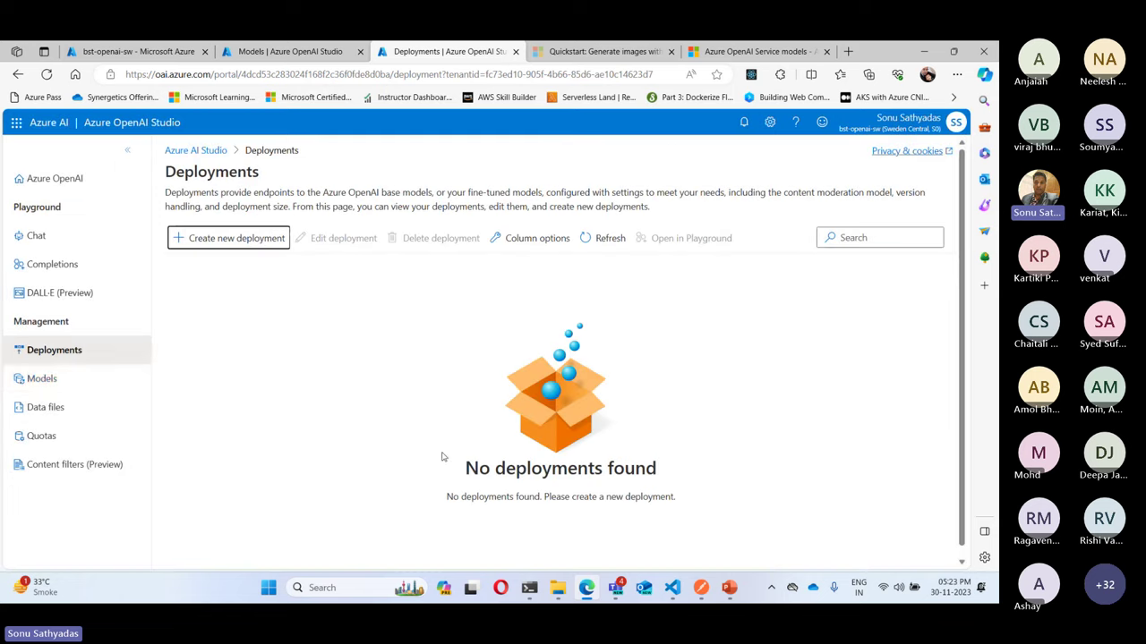
- Try to deploy dall-e-3 from the list of base models
left_click(42, 379)
left_click(204, 344)
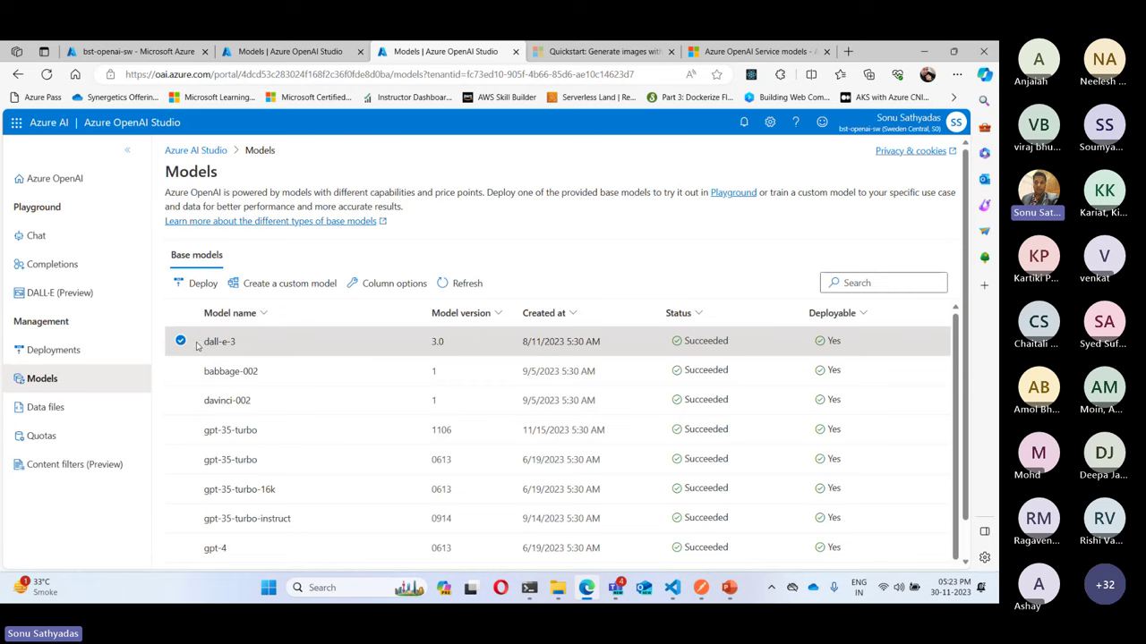
left_click(200, 284)
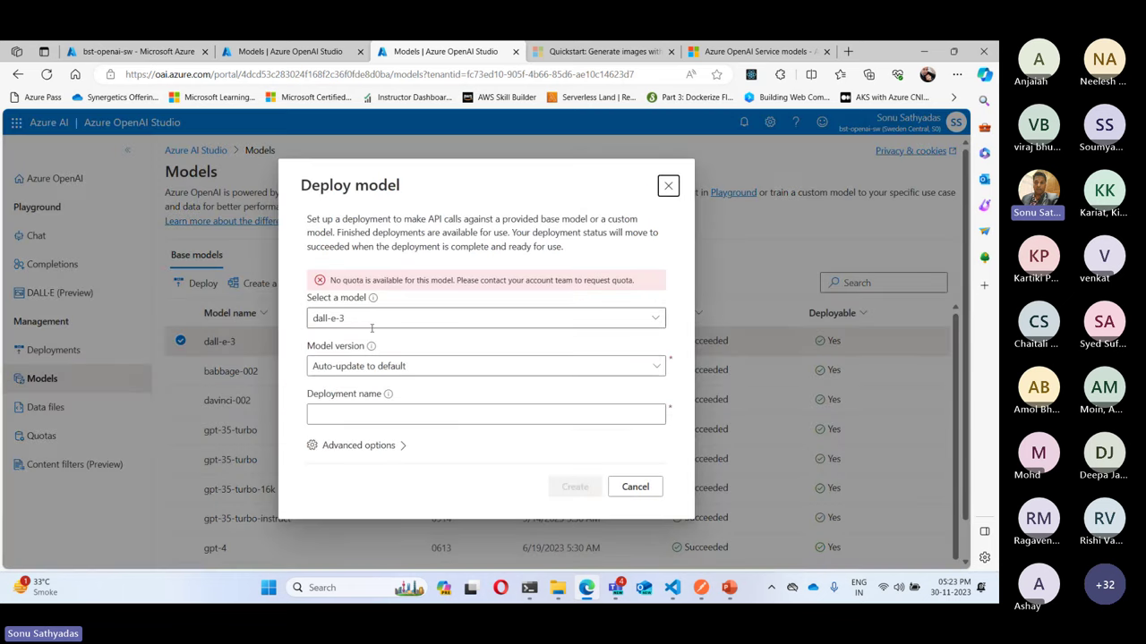
left_click(648, 418)
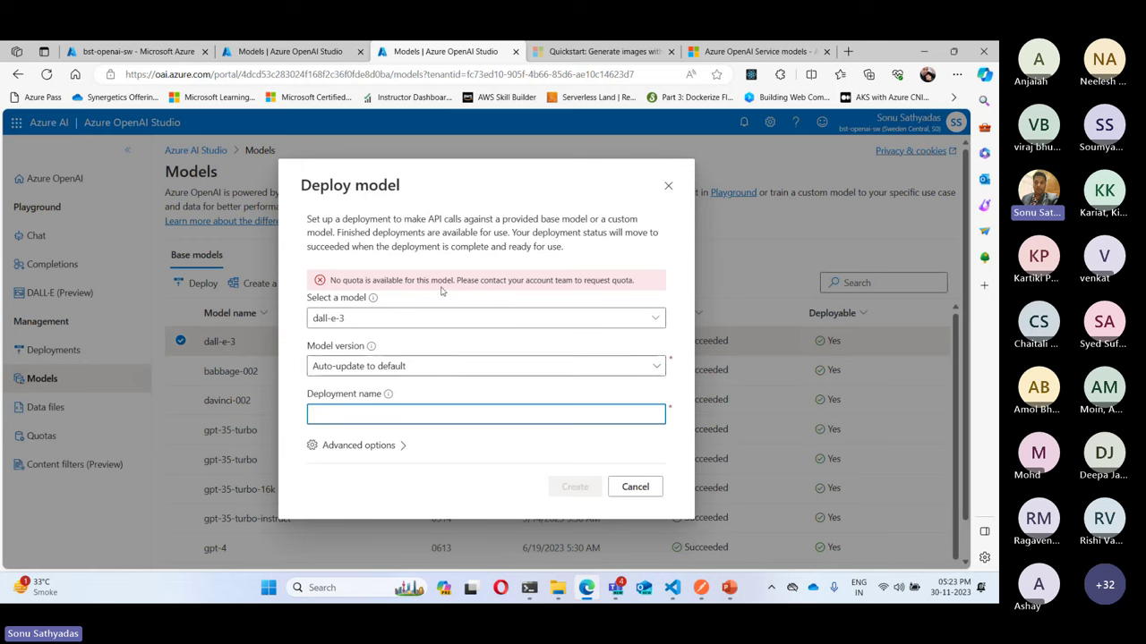
- Switch the deployment's model to davinci-002 and back to dall-e-3, cancelling the deployment form
left_click(652, 319)
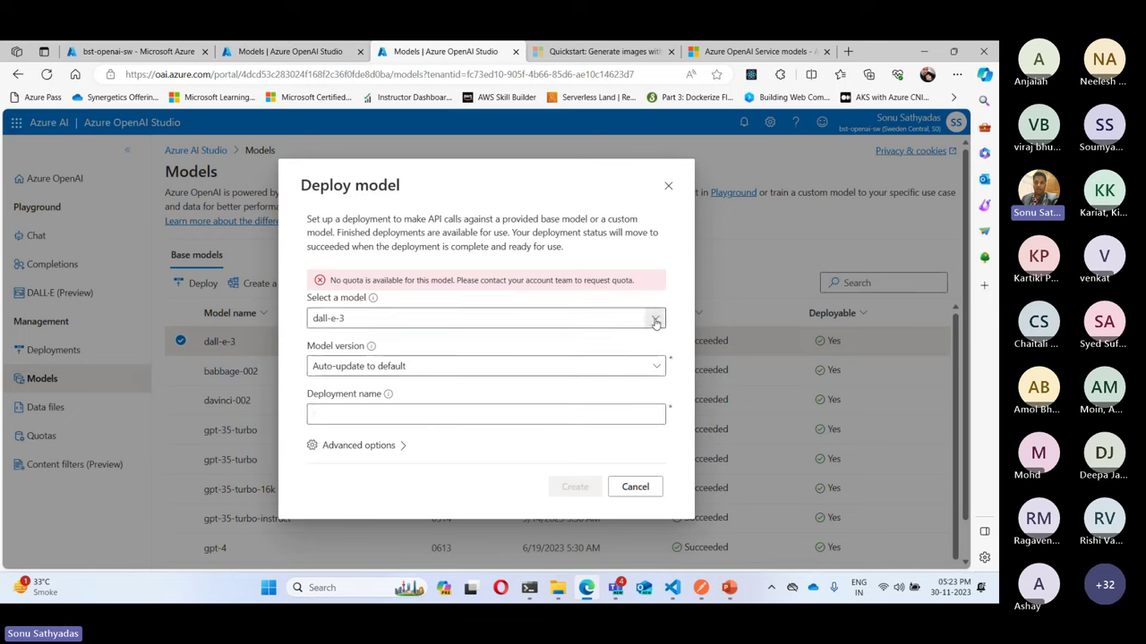
left_click(342, 387)
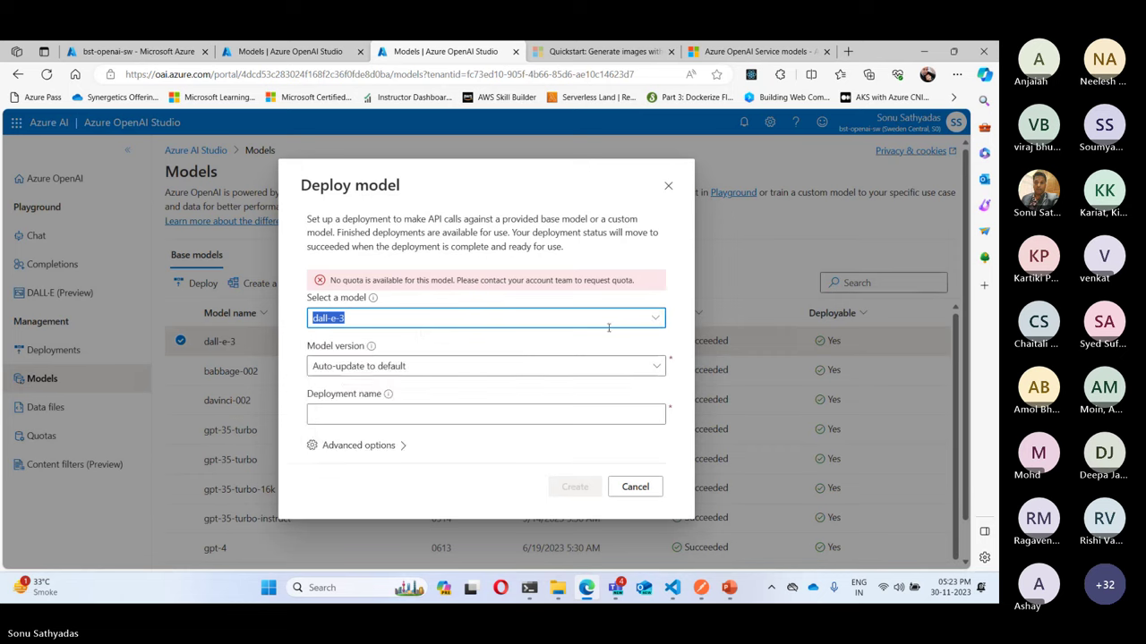
left_click(658, 323)
left_click(388, 409)
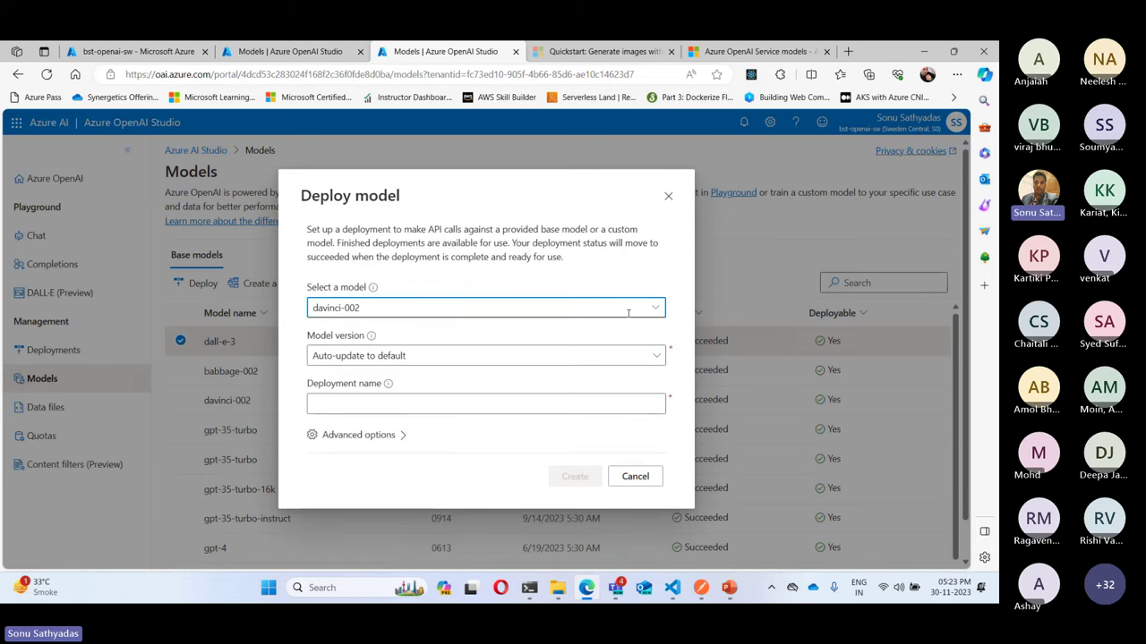
left_click(659, 308)
left_click(338, 376)
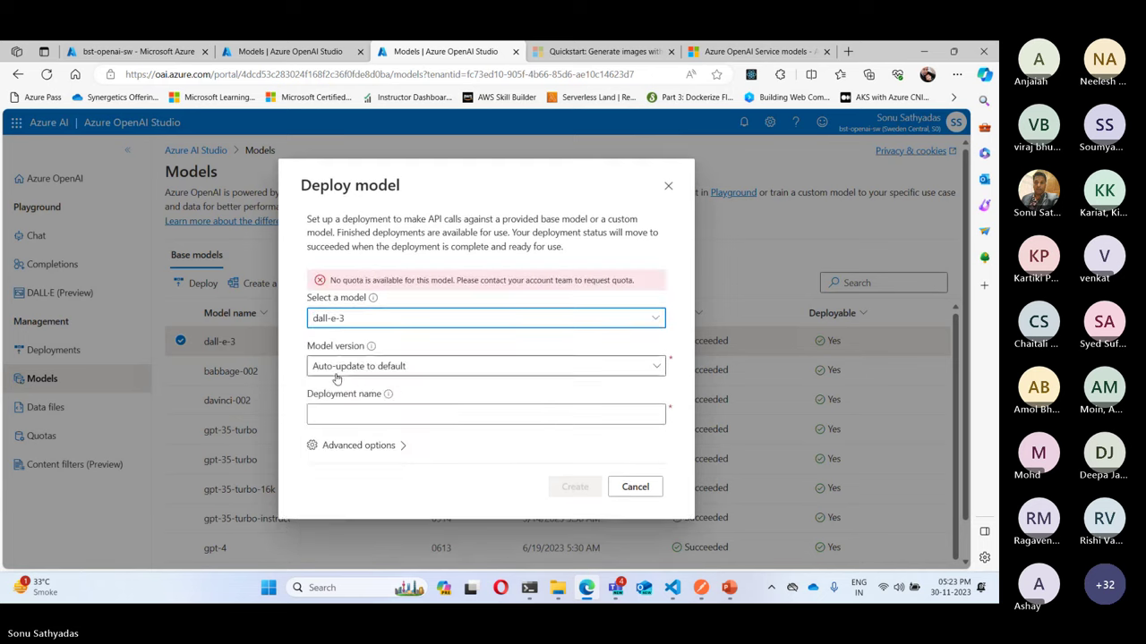
left_click(325, 414)
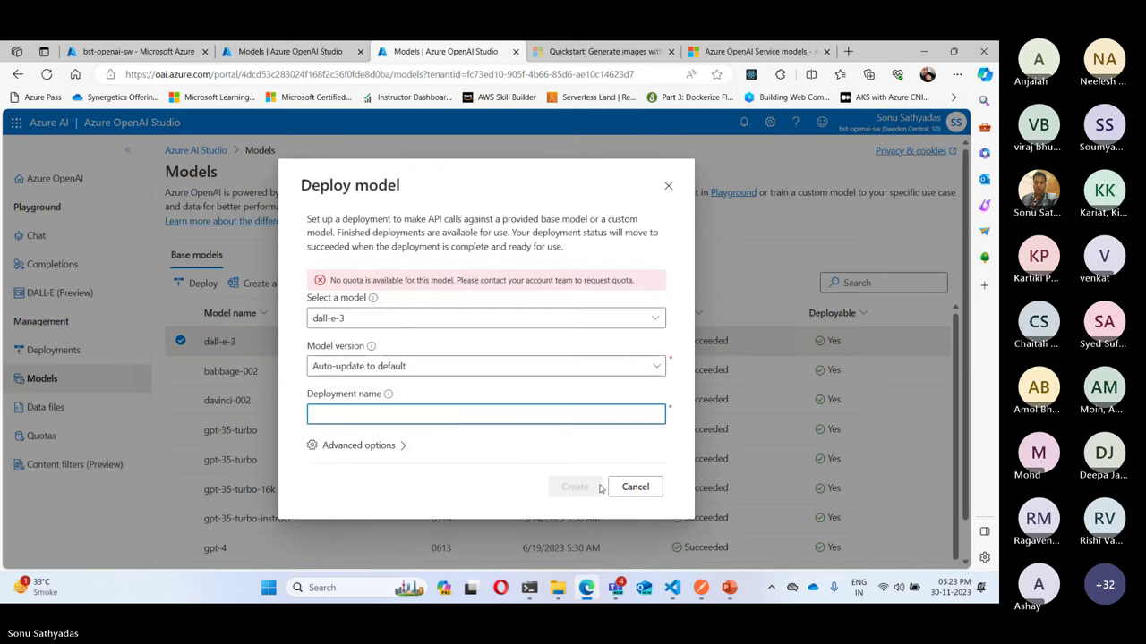
left_click(636, 488)
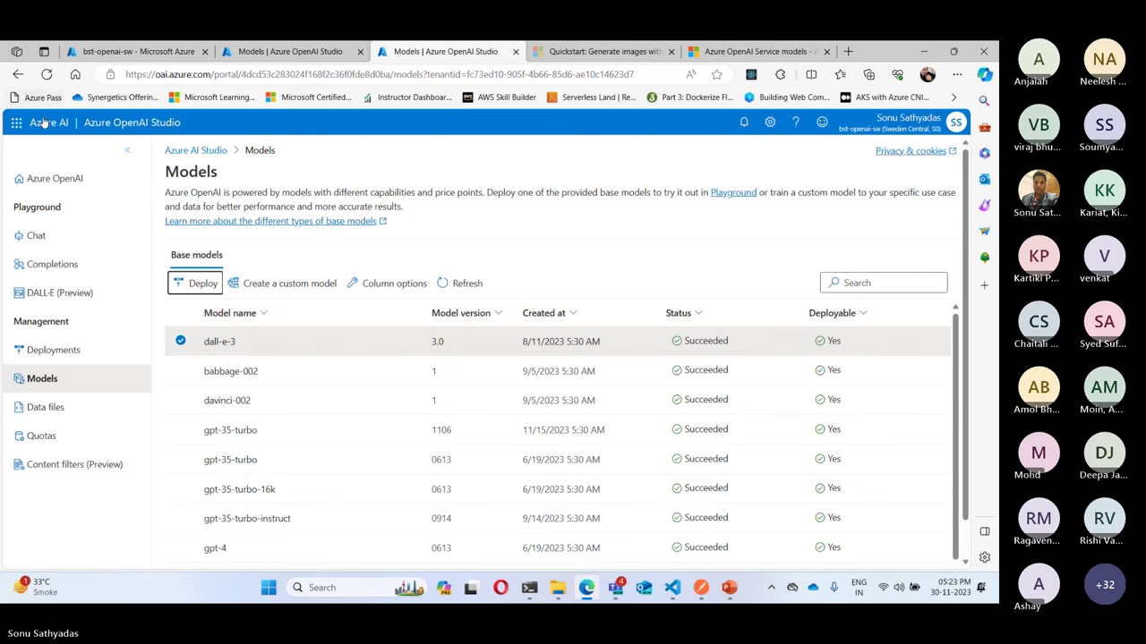
- Switch to the Azure portal and open the AzureAIGroup resource group
left_click(130, 52)
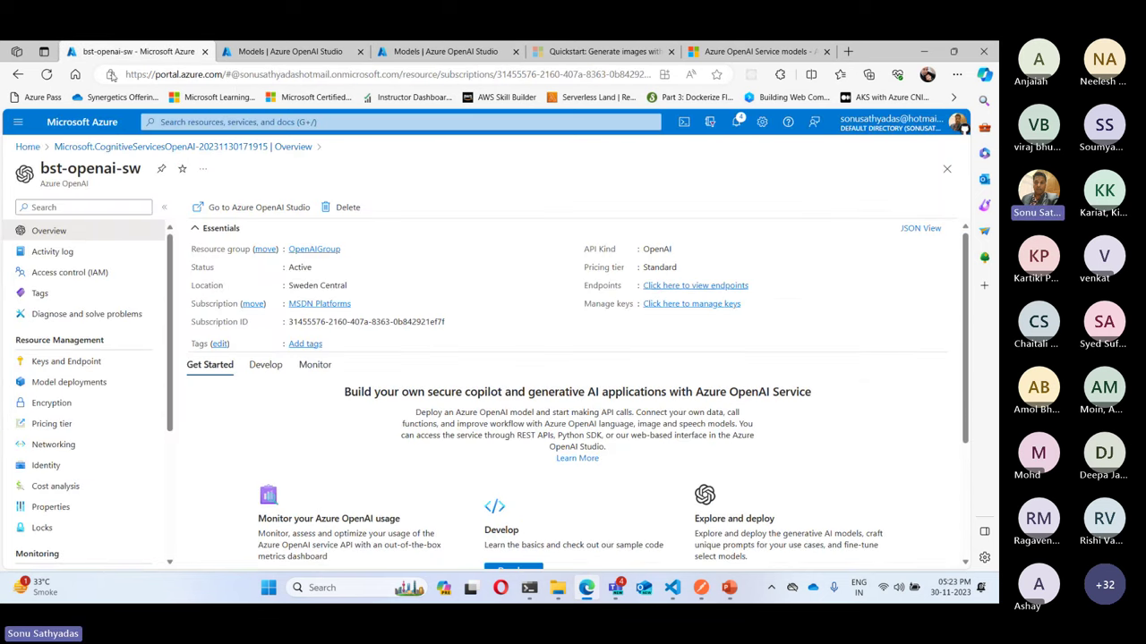
left_click(36, 148)
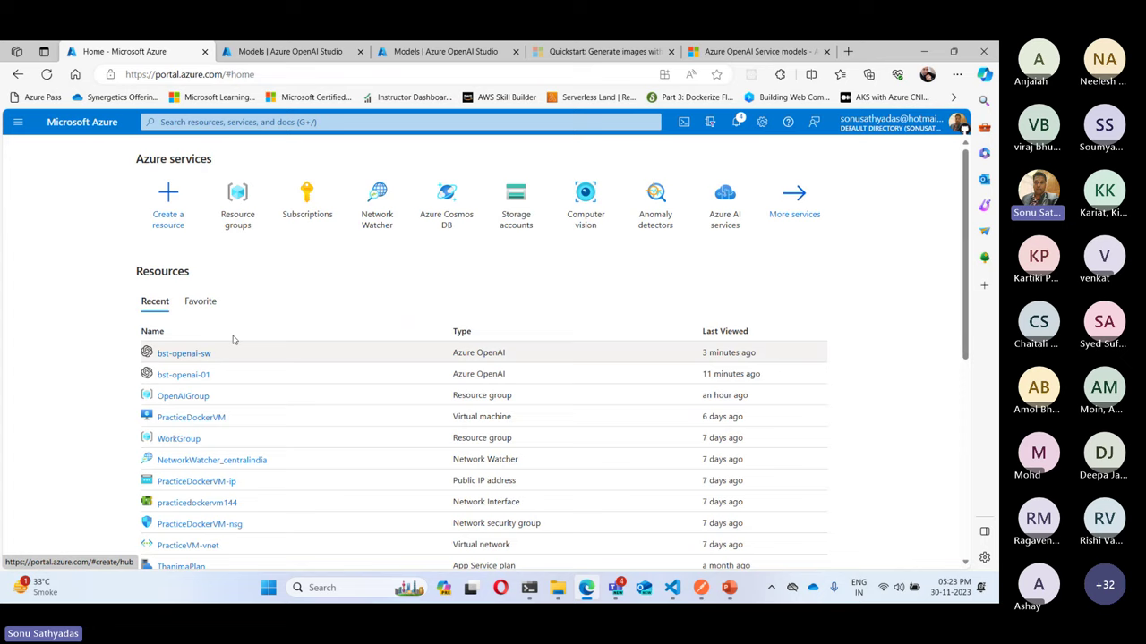
left_click(237, 207)
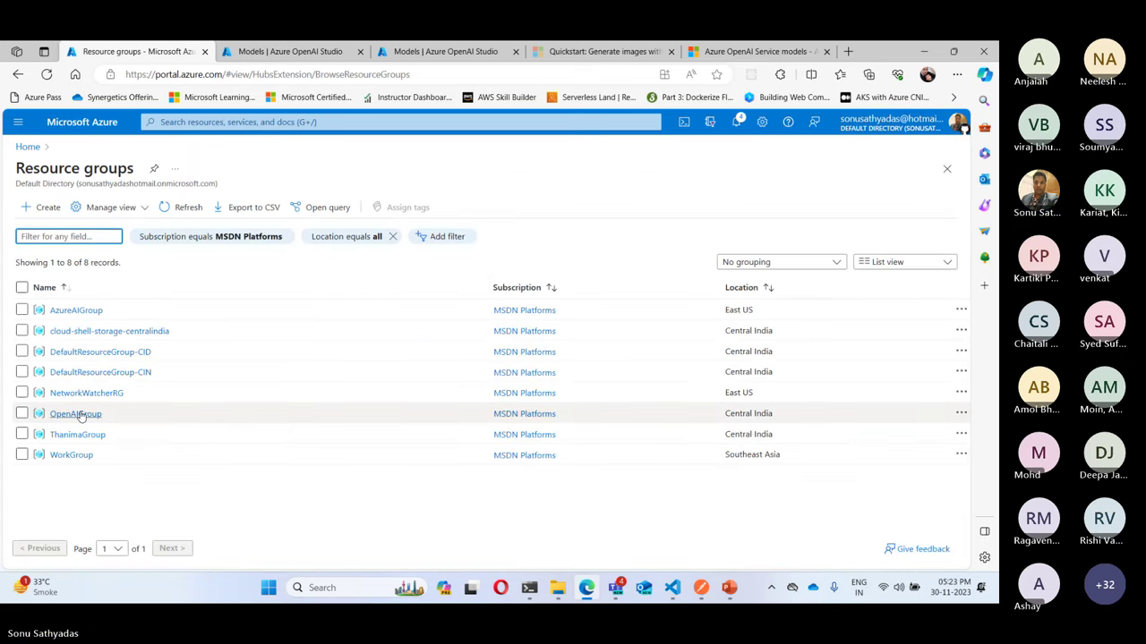
left_click(74, 310)
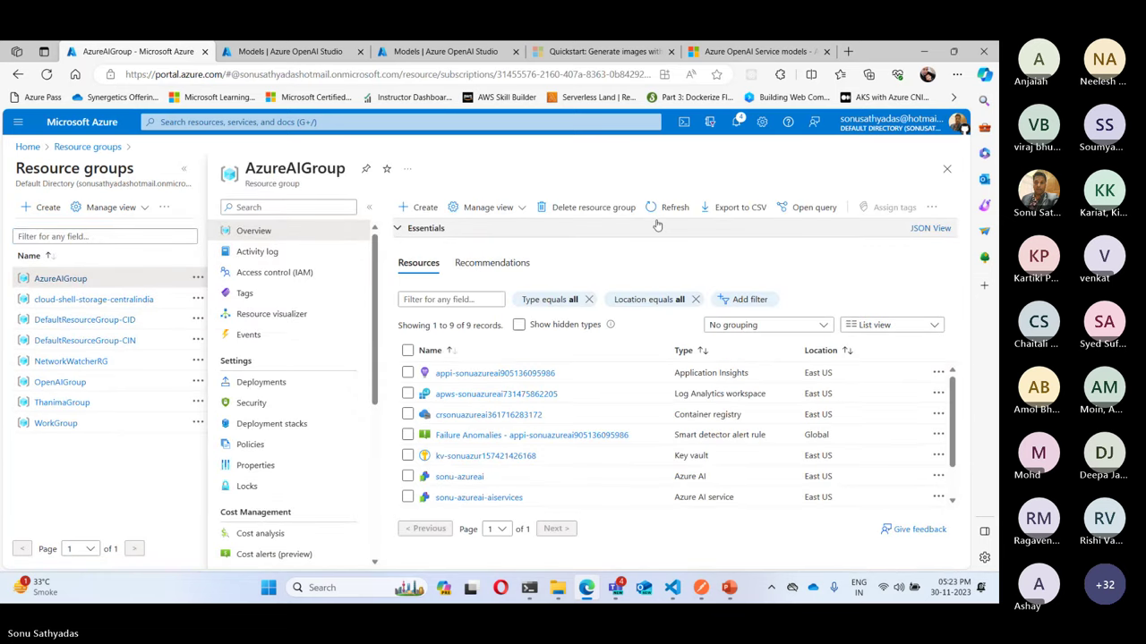
- Delete the AzureAIGroup resource group with all its dependent resources, entering AzureAIGroup to confirm the deletion
left_click(592, 206)
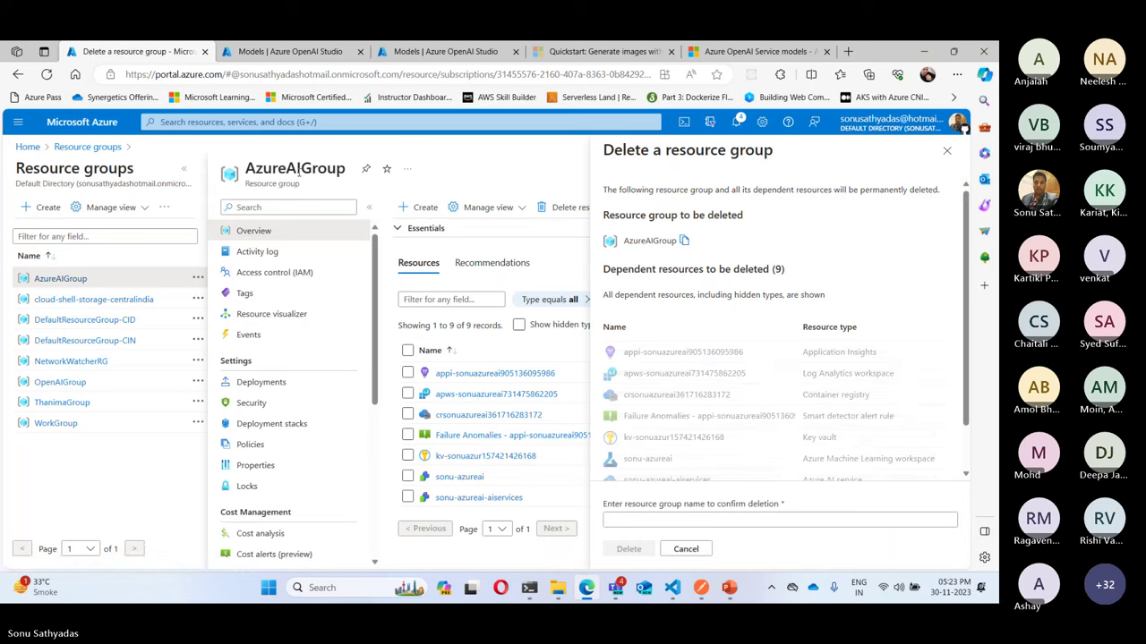
double_click(295, 168)
key("ctrl+c")
left_click(717, 519)
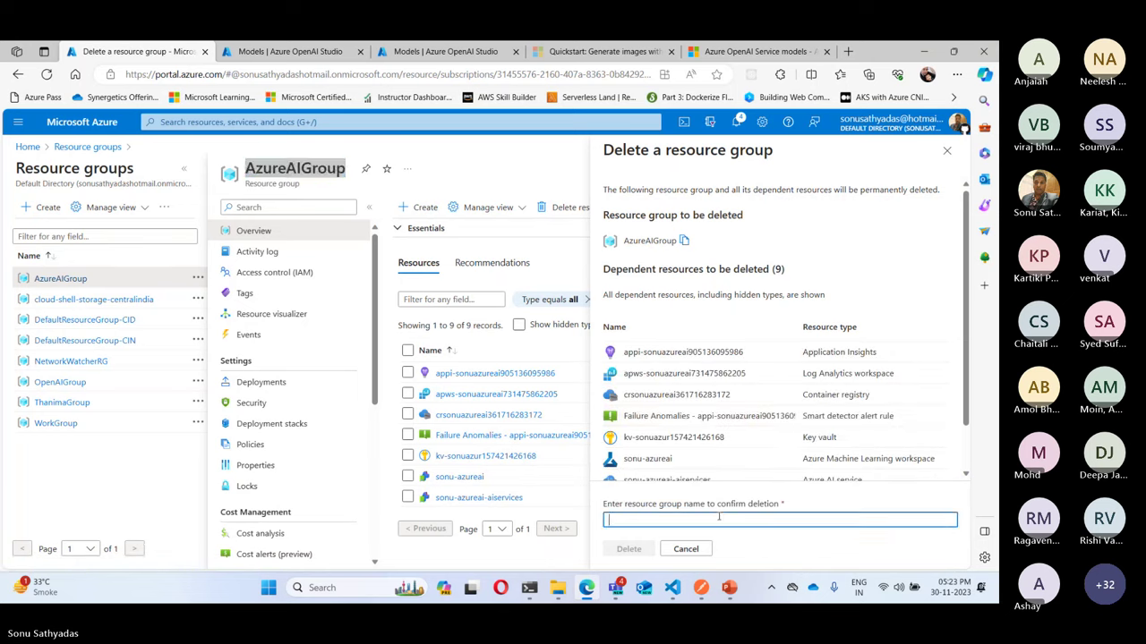
key("ctrl+v")
left_click(637, 549)
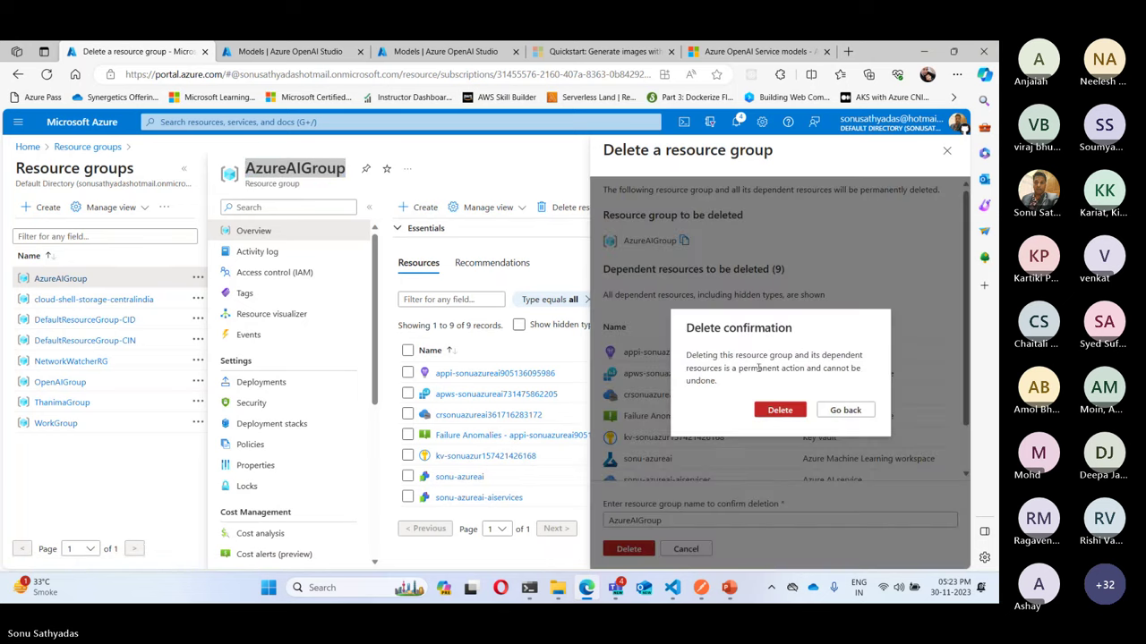
left_click(778, 409)
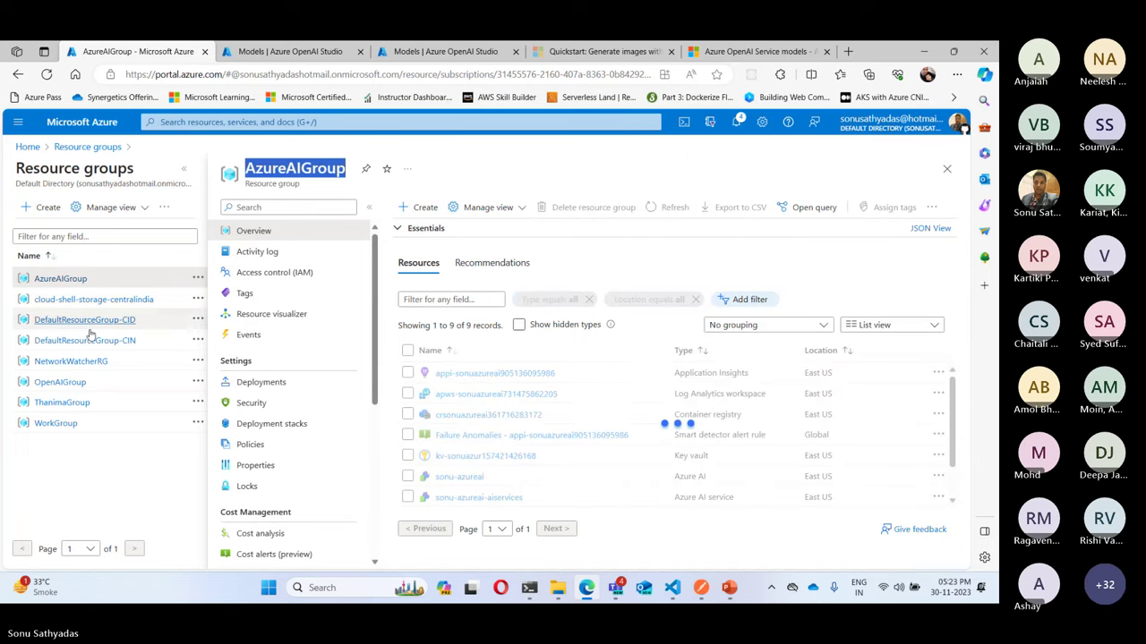
- Open bst-openai-sw from the OpenAIGroup resource group and retry deploying dall-e-3 in its Azure OpenAI Studio, cancelling the form
left_click(59, 382)
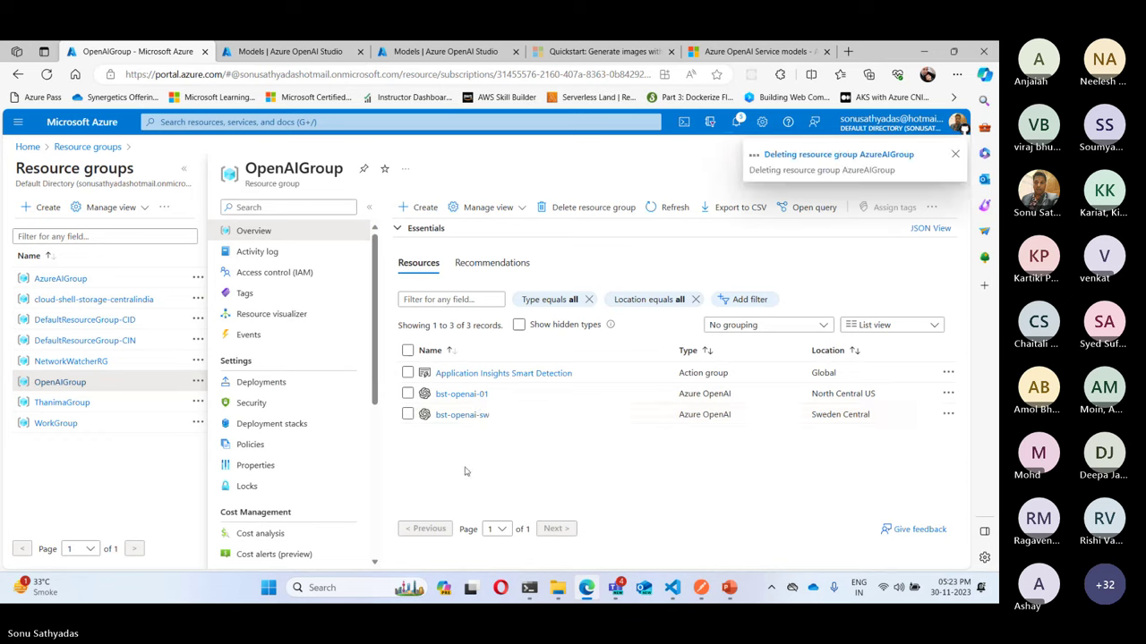
left_click(462, 416)
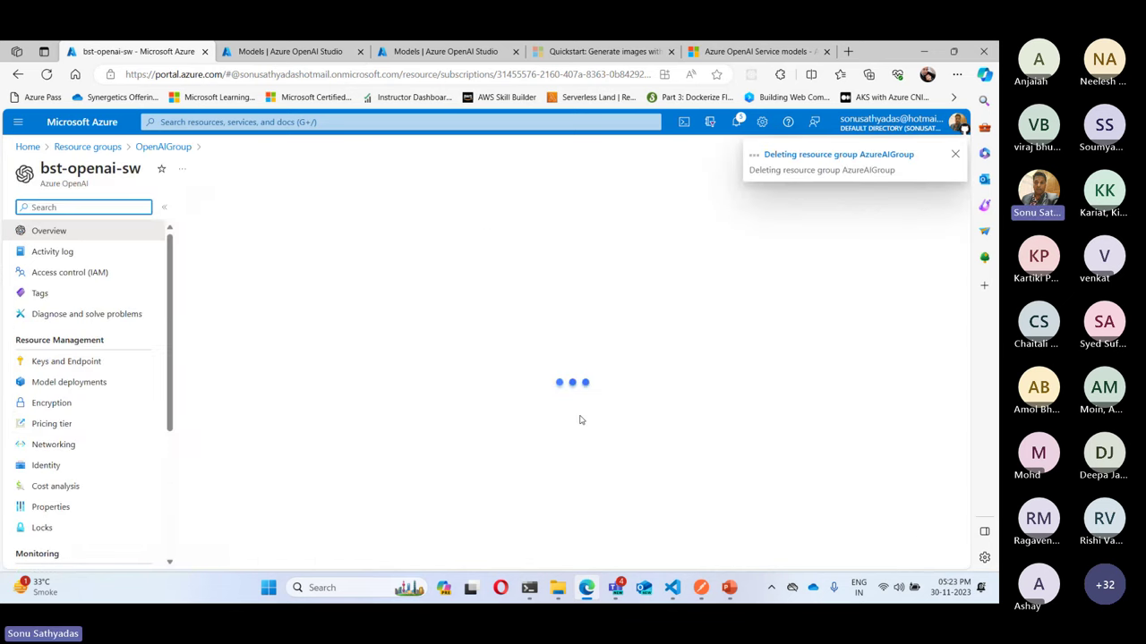
left_click(445, 51)
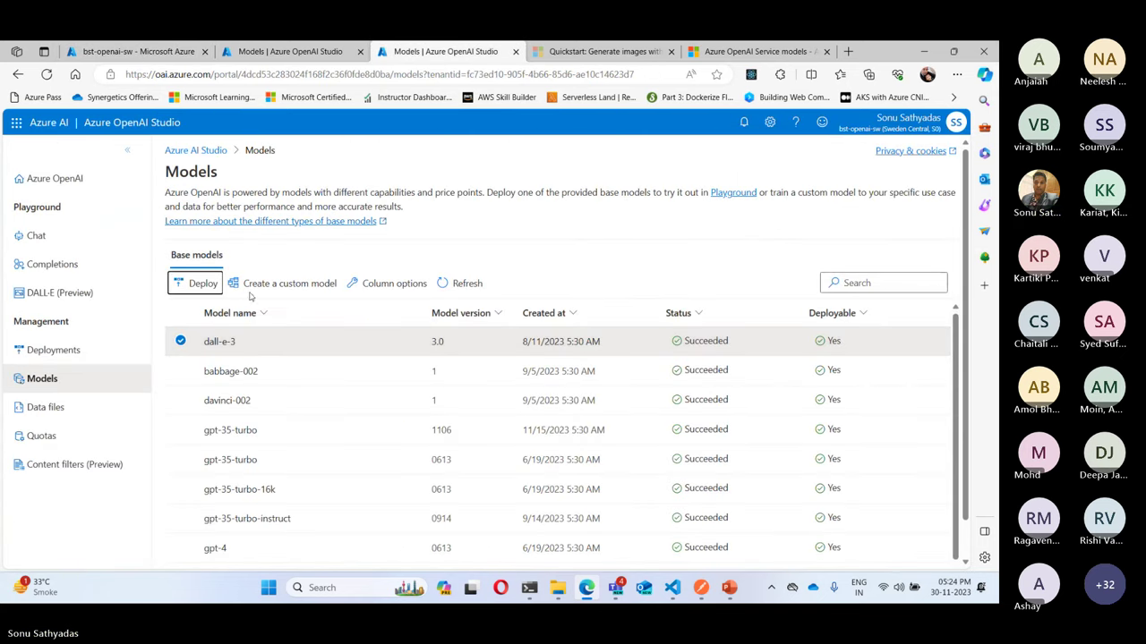
left_click(204, 283)
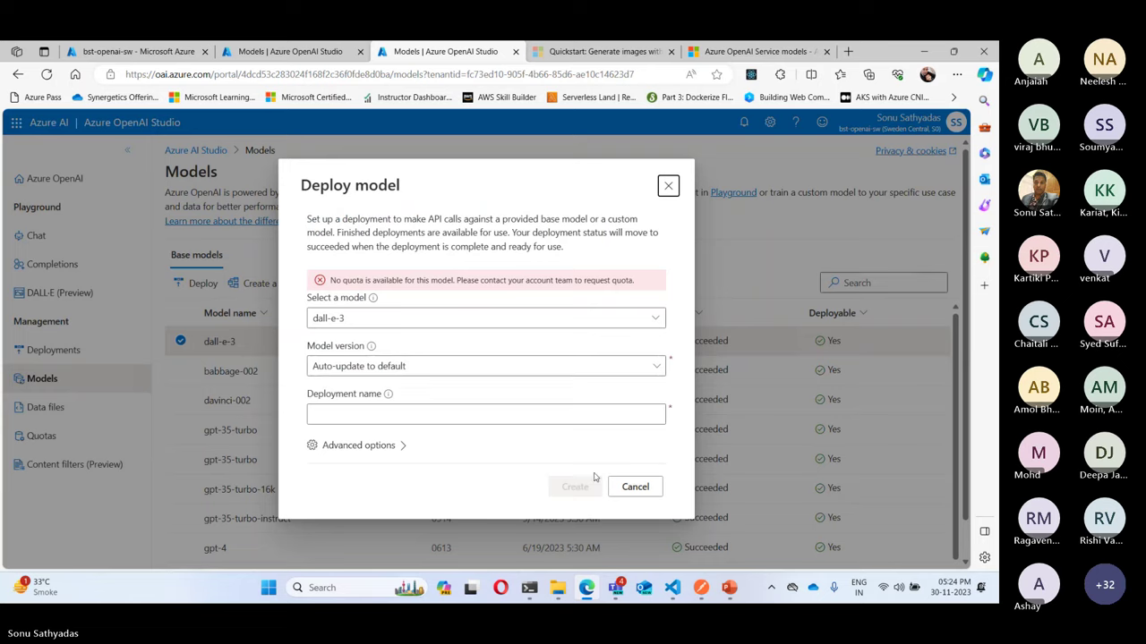
left_click(632, 486)
- Start a new deployment from the Deployments page, choosing the dall-e-3 model and model version 3.0 (Default)
left_click(54, 349)
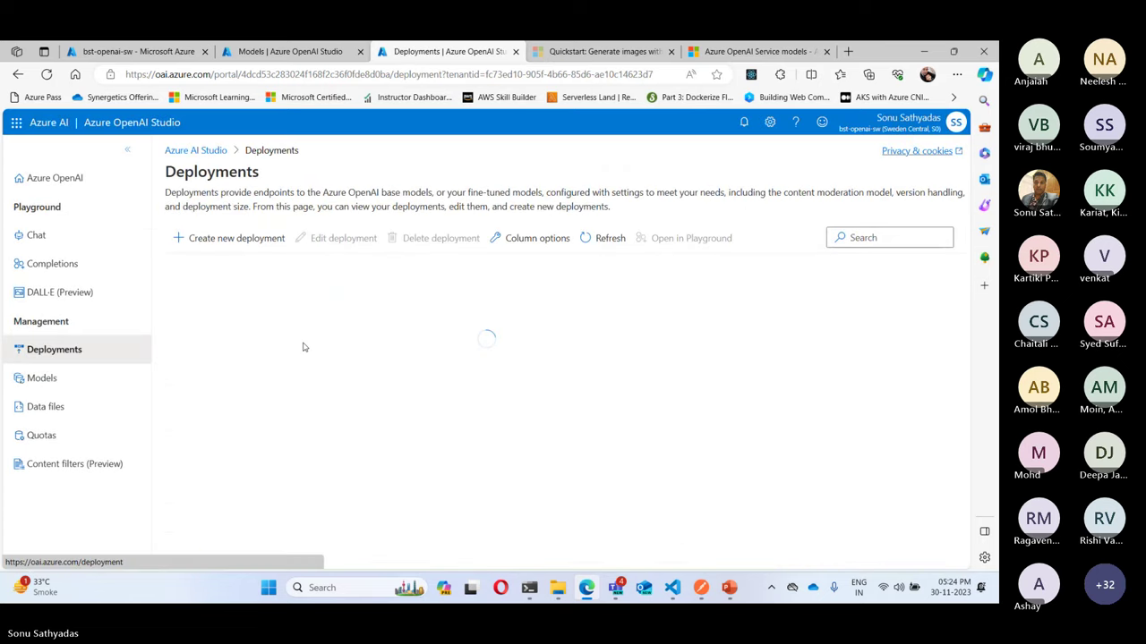
left_click(231, 237)
left_click(637, 309)
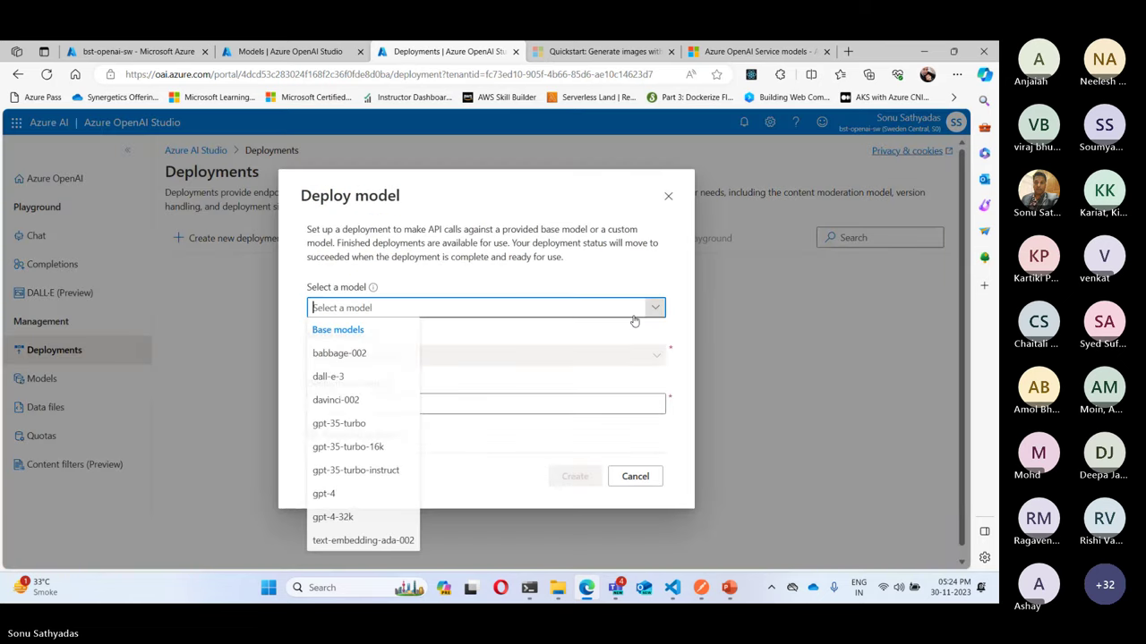
left_click(358, 376)
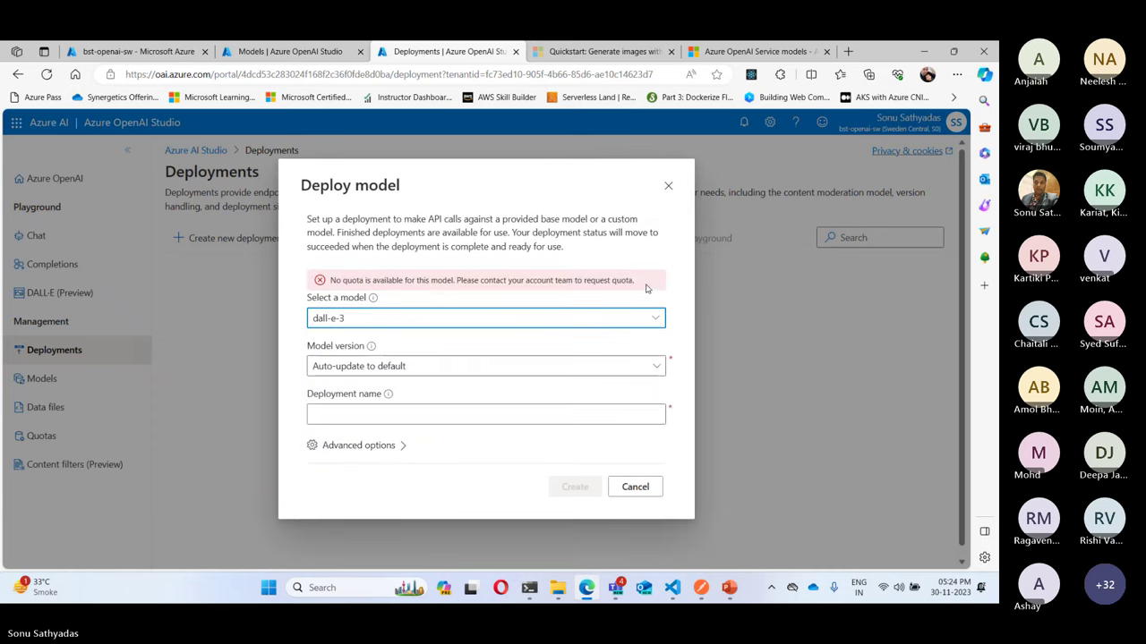
left_click_drag(646, 283, 326, 281)
left_click(410, 373)
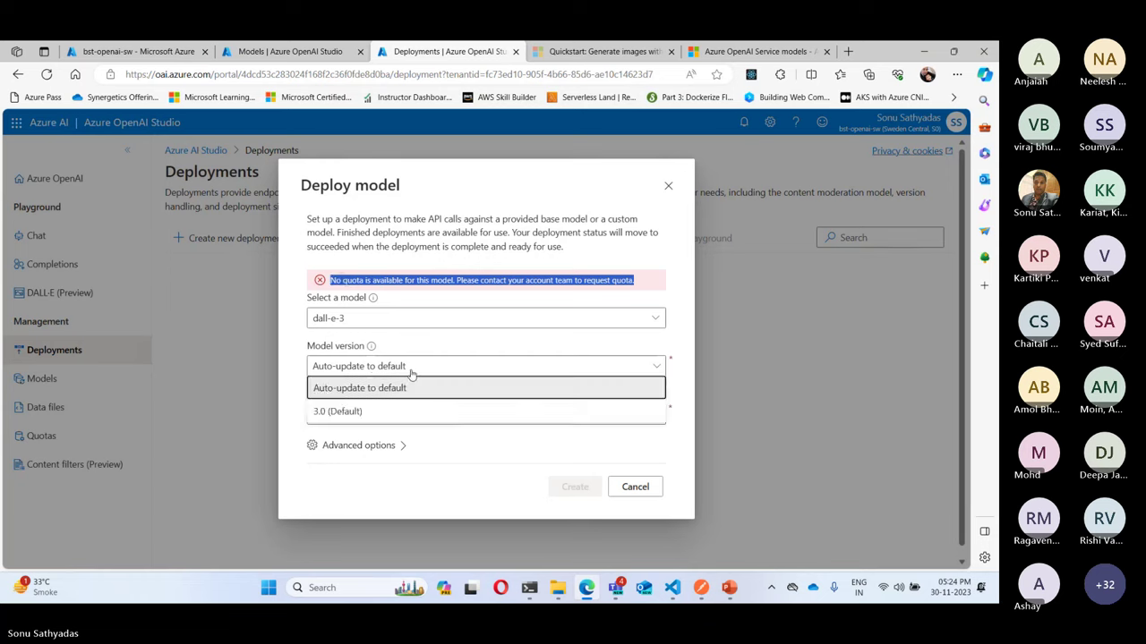
left_click(361, 411)
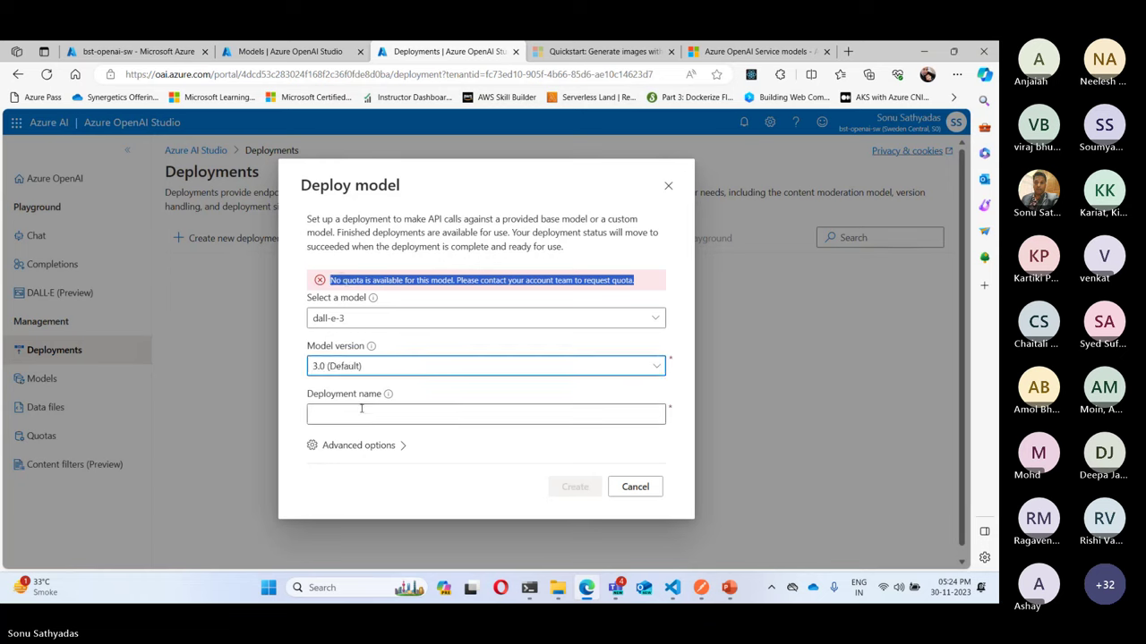
- Recheck the model version options, enter ddd as the deployment name, and cancel the dall-e-3 deployment form
left_click(401, 367)
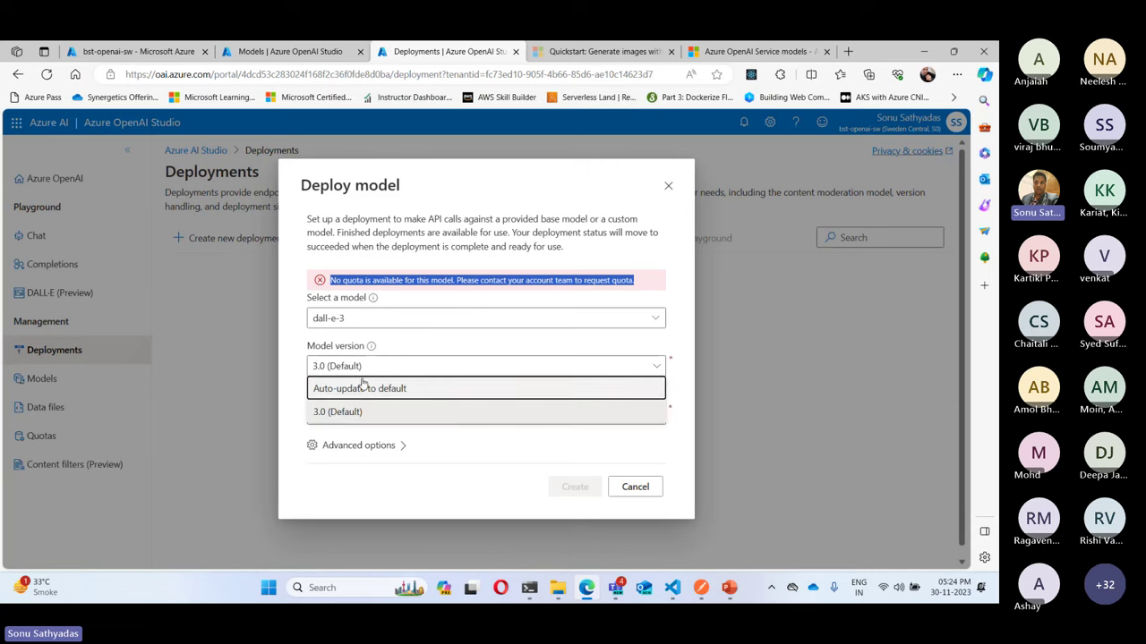
left_click(444, 257)
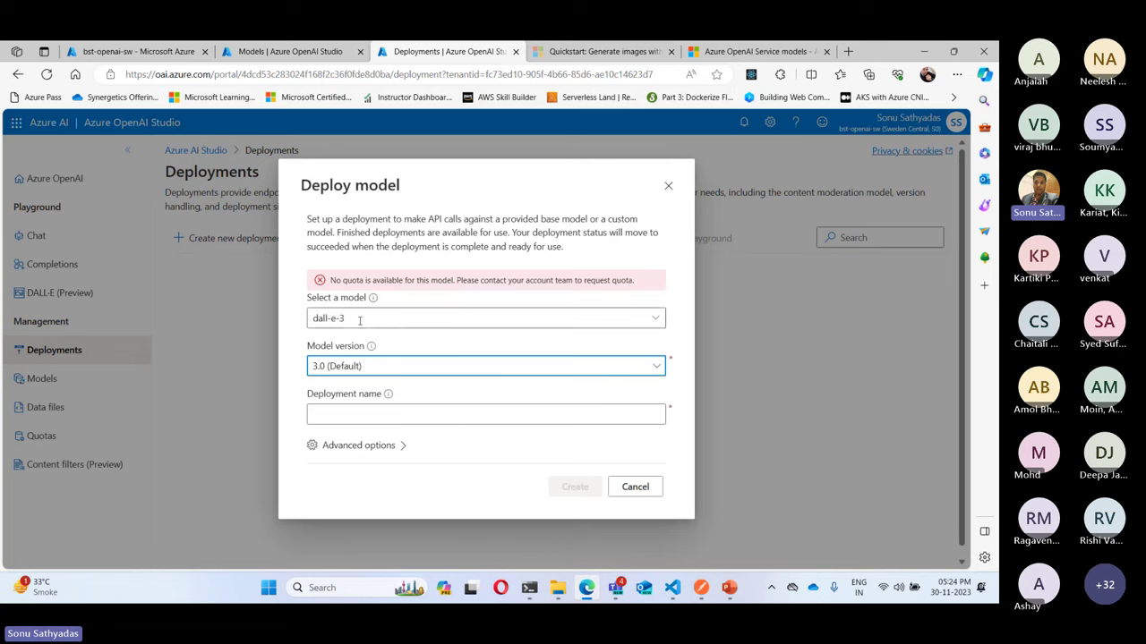
left_click(390, 415)
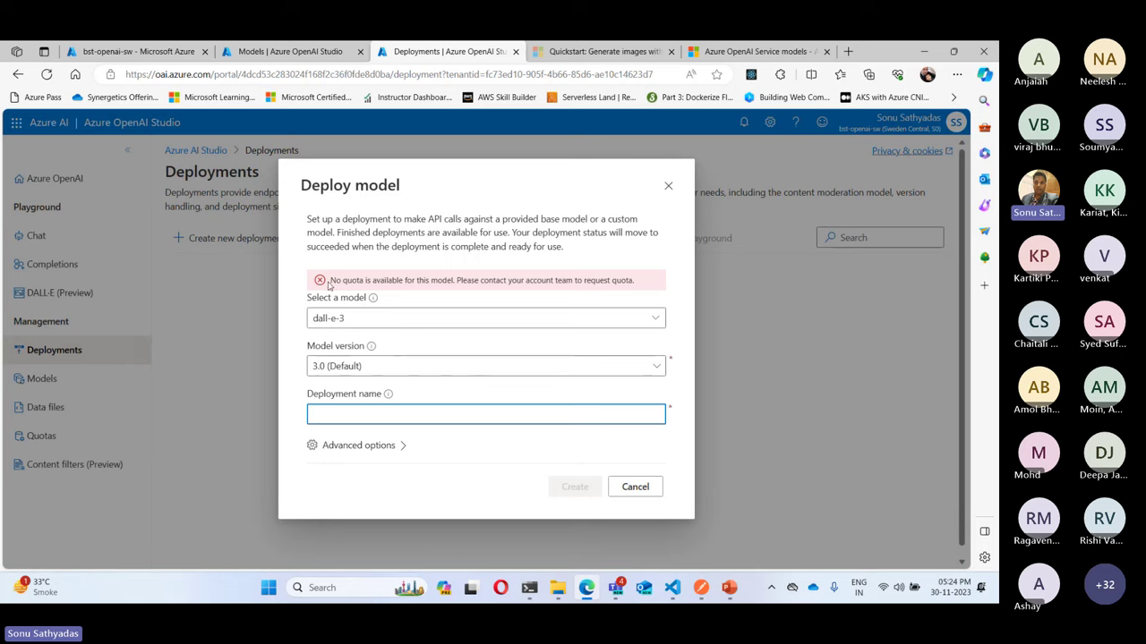
left_click_drag(330, 280, 526, 281)
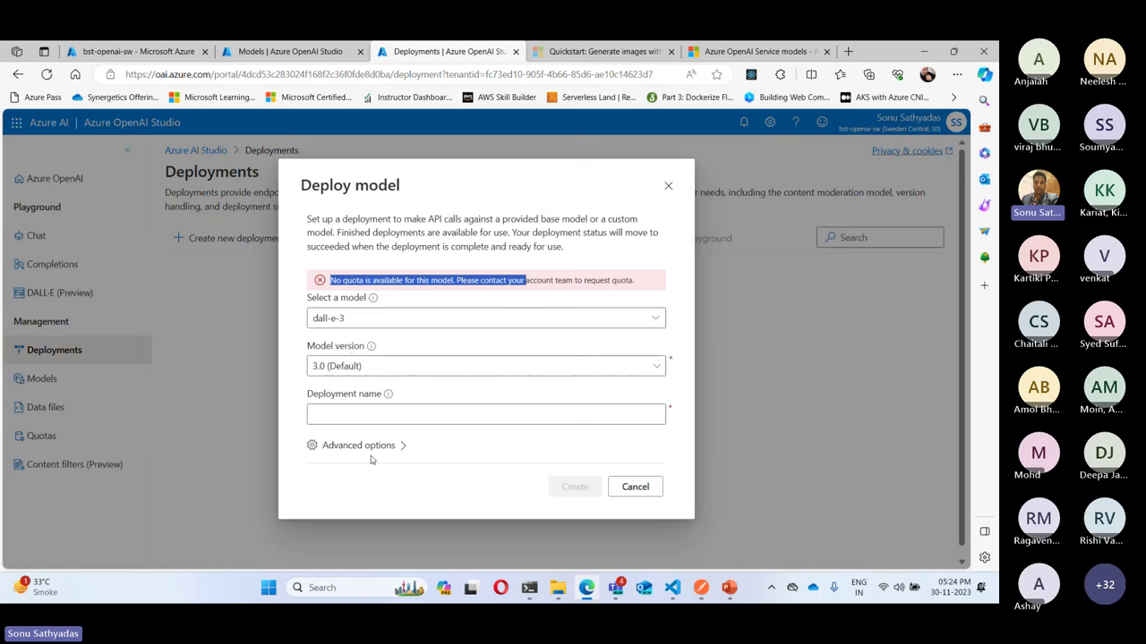
left_click(353, 417)
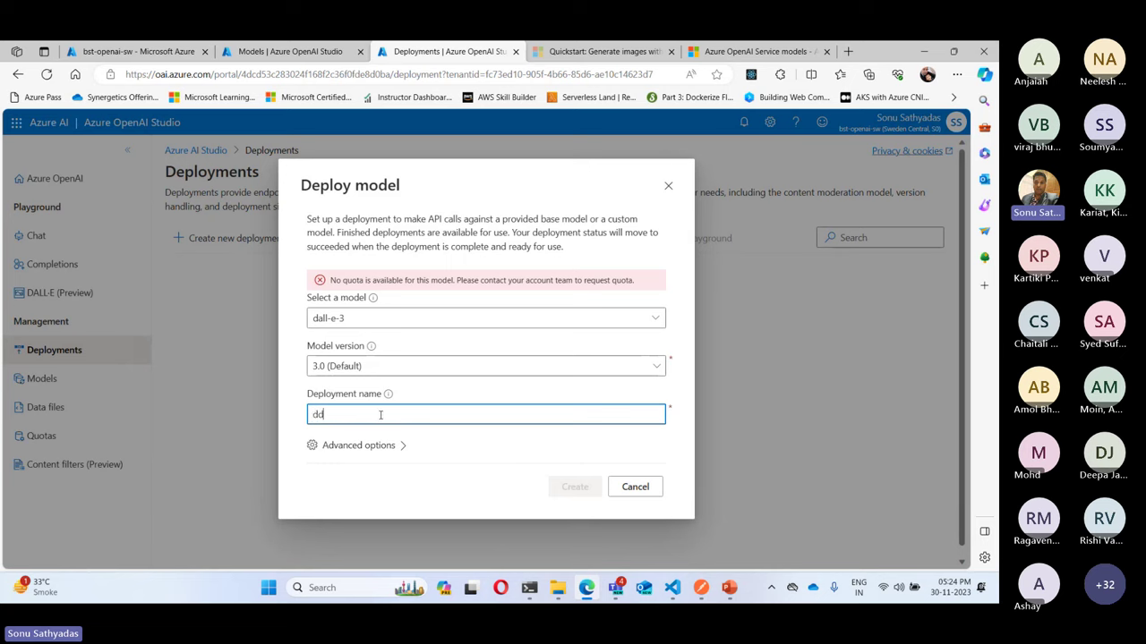
type("d")
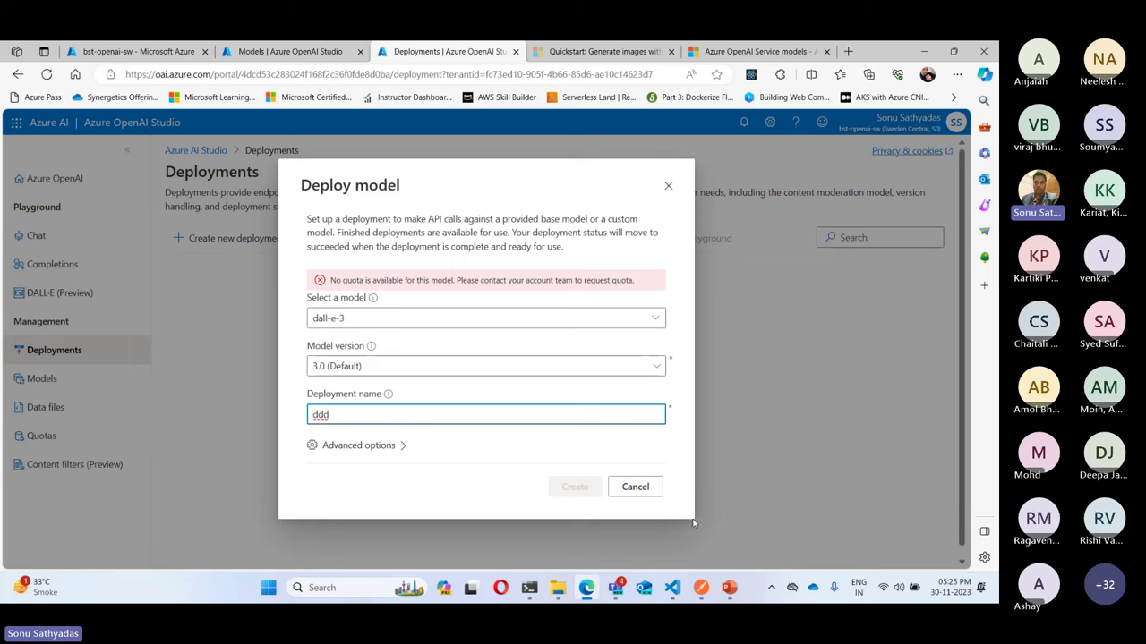
left_click(635, 489)
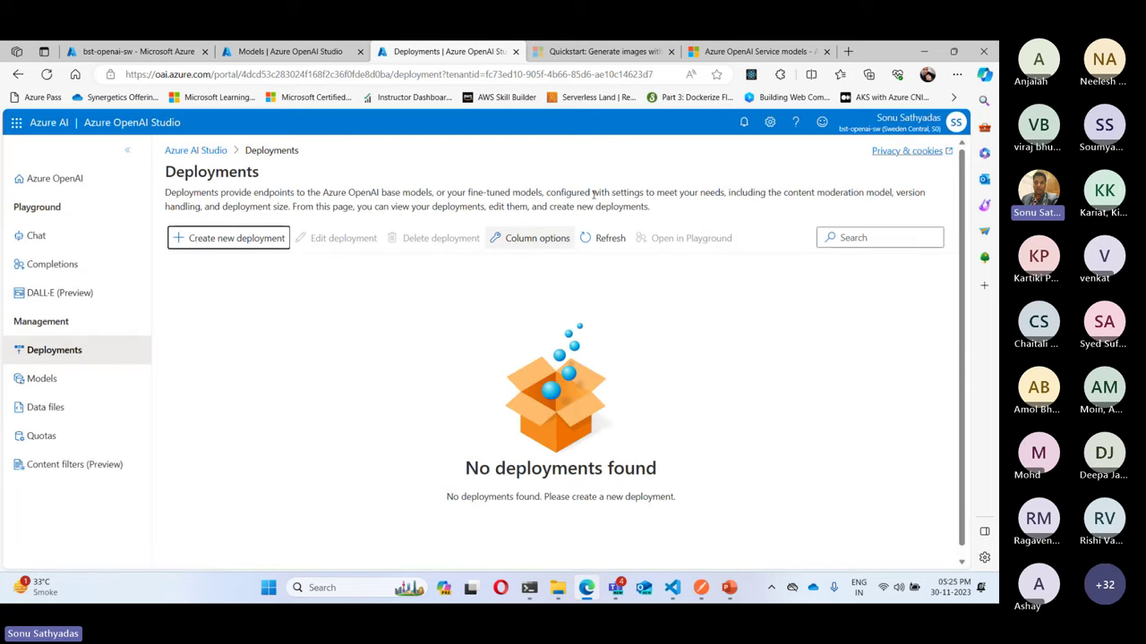
- Look up the region availability of dalle2 in the DALL-E models table of the Azure OpenAI Service models documentation
left_click(752, 52)
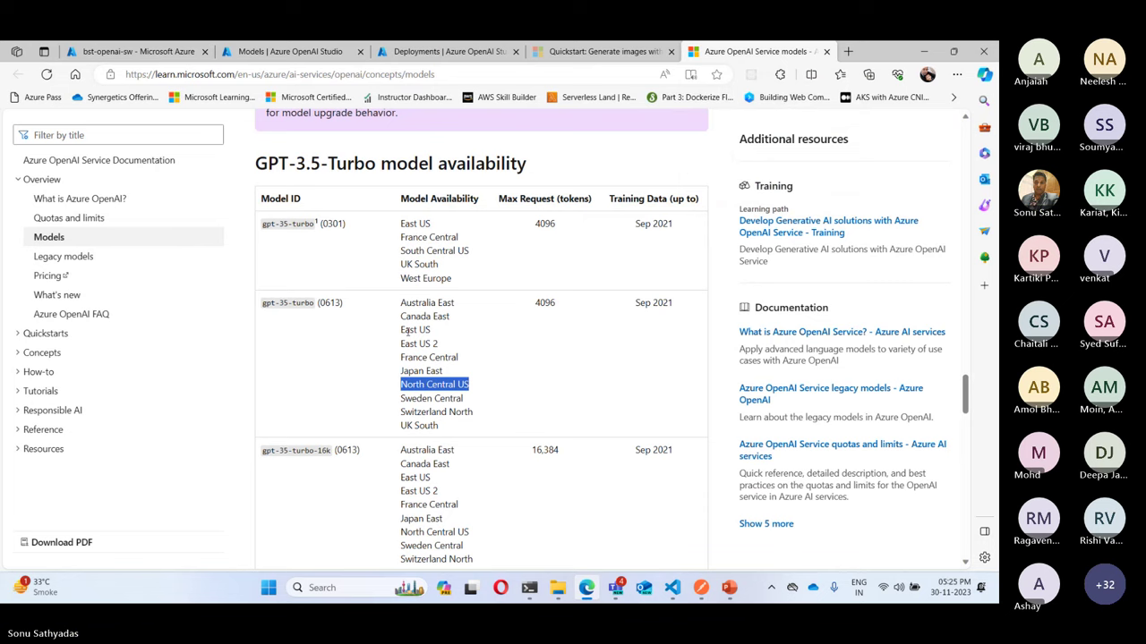
scroll(385, 344, "down", 15)
scroll(376, 318, "up", 3)
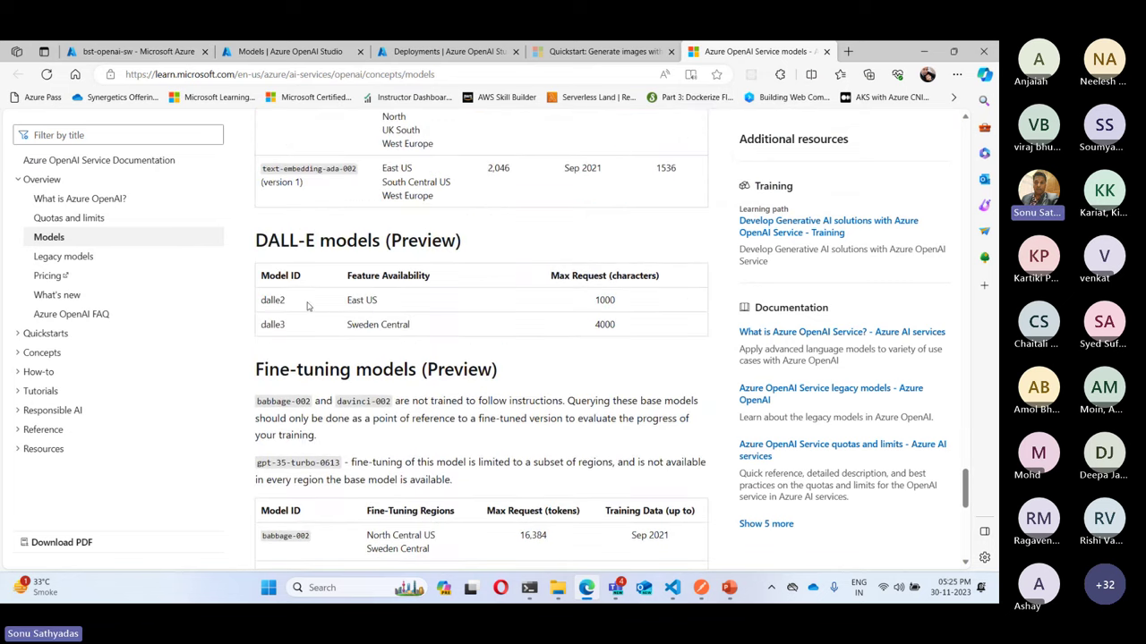
left_click_drag(273, 300, 346, 301)
left_click(380, 304)
- Return to the Azure portal, search the marketplace for open ai, and start creating an Azure OpenAI resource
left_click(141, 57)
left_click(28, 146)
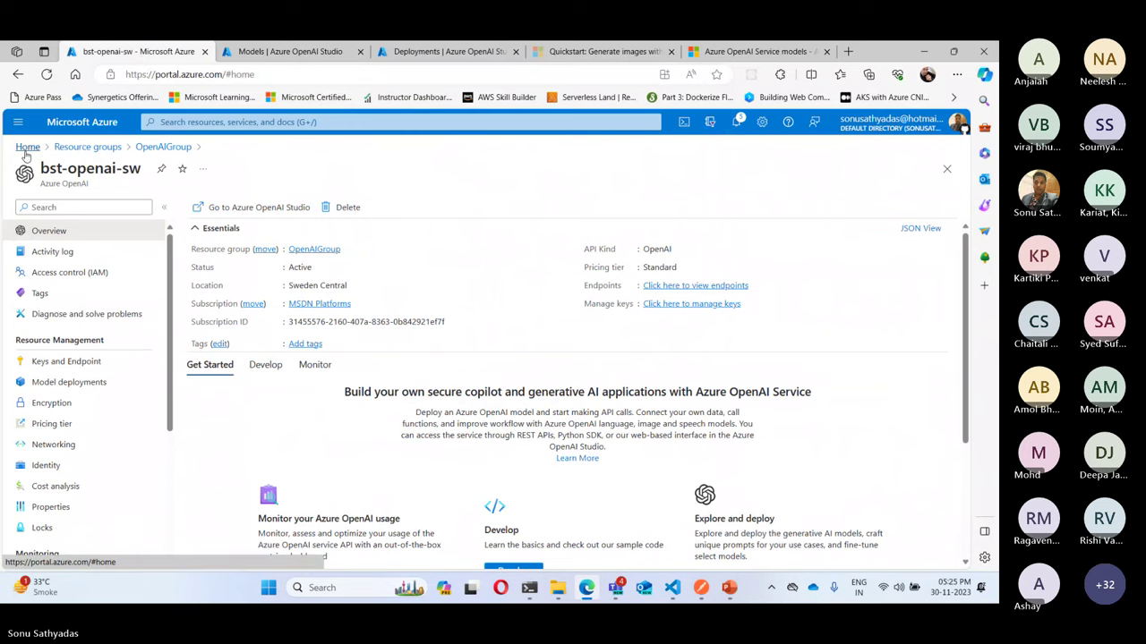
left_click(179, 202)
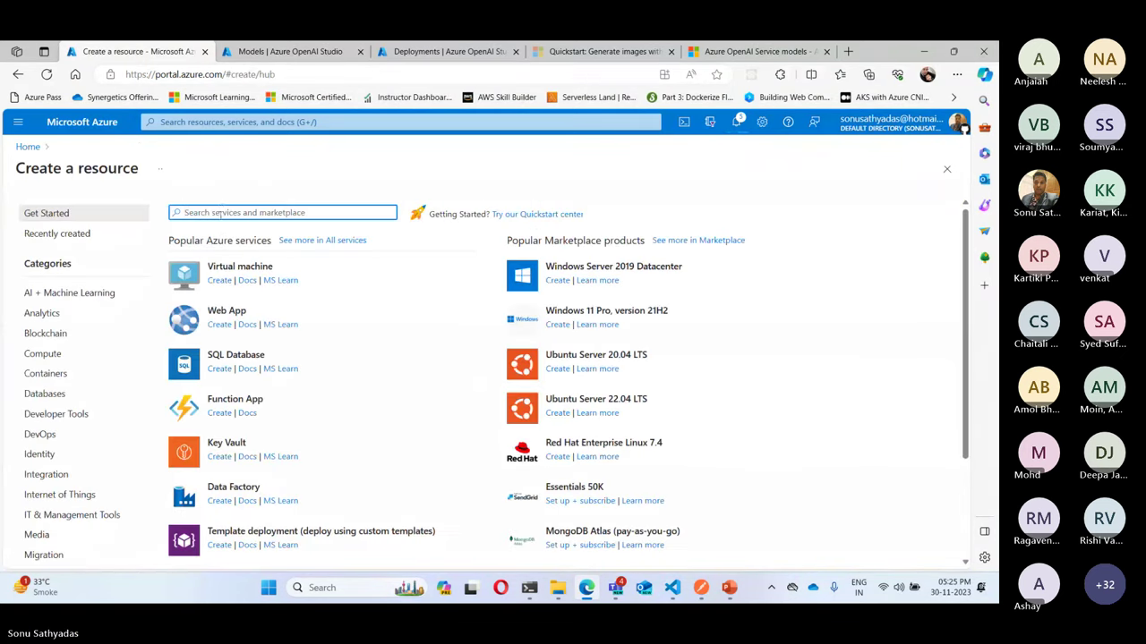
type("opr")
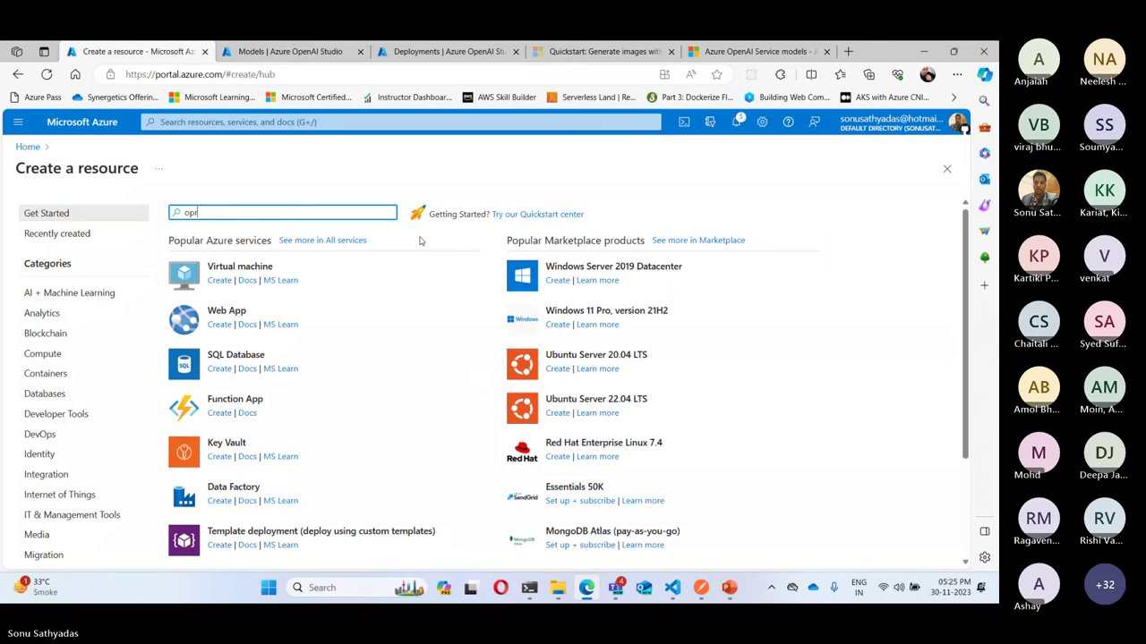
type("n s")
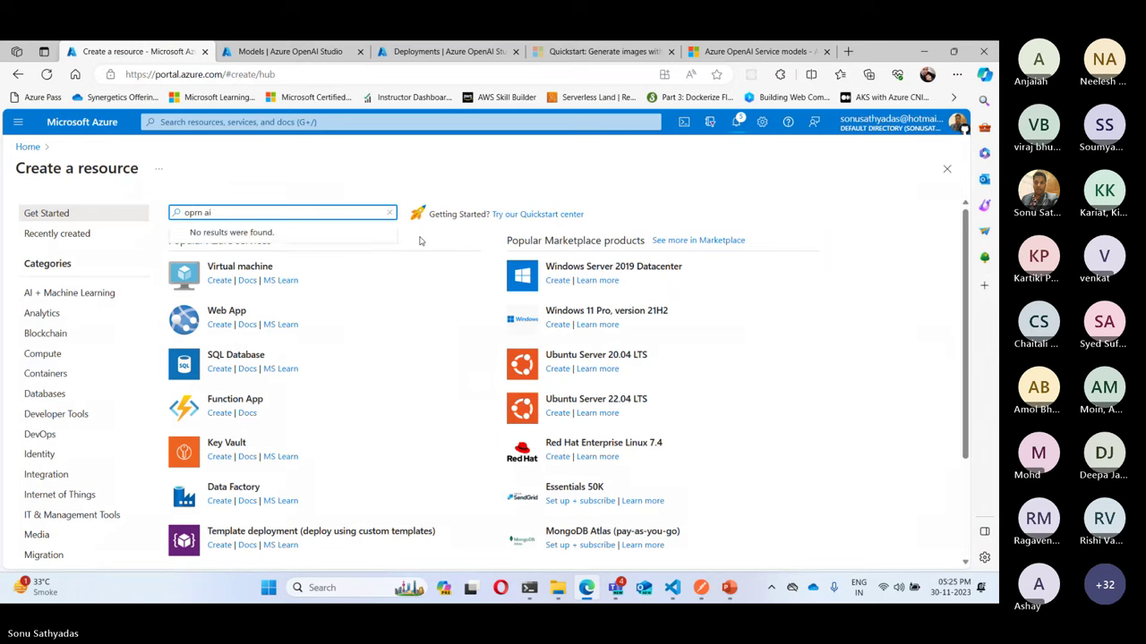
left_click(223, 231)
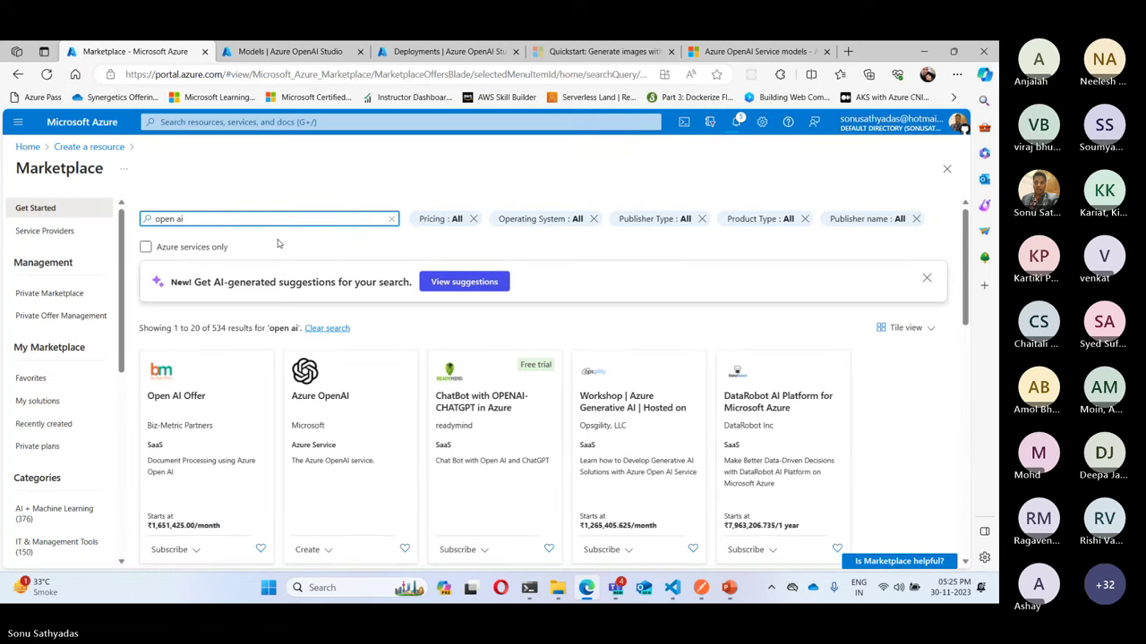
left_click(305, 380)
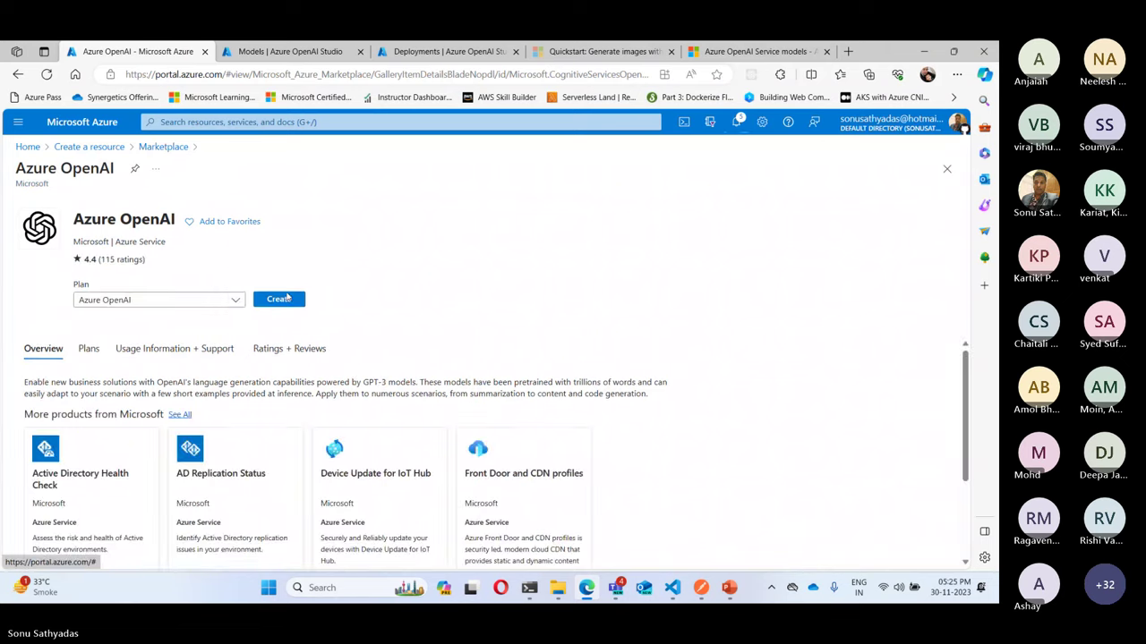
left_click(281, 299)
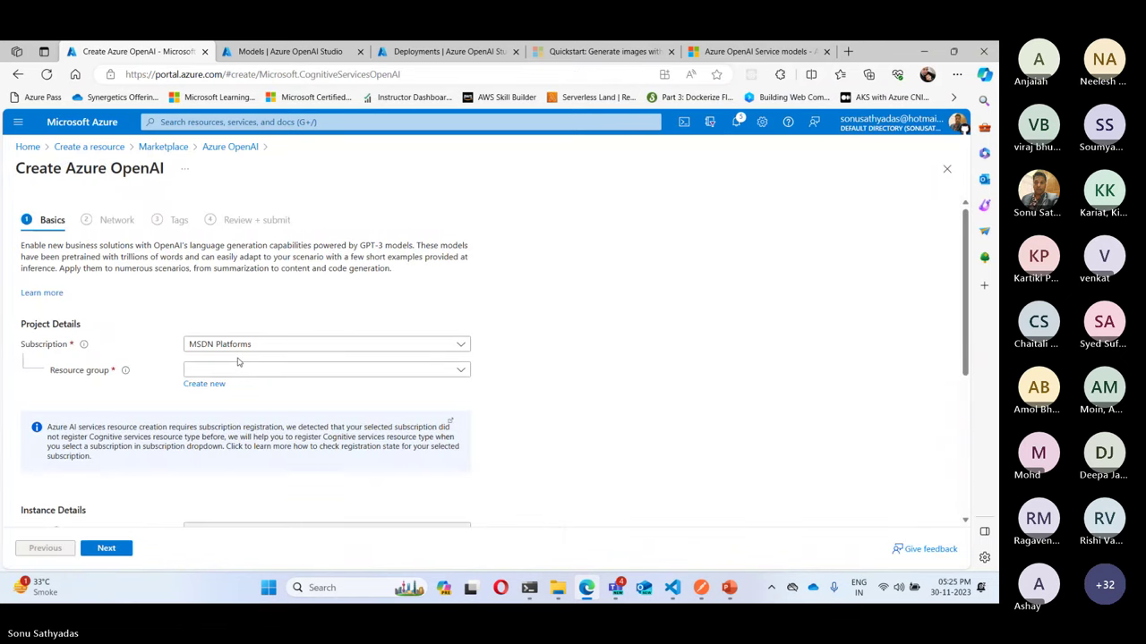
- Fill in the resource basics: resource group OpenAIGroup, region East US, name bst-openai-eus and pricing tier Standard S0
scroll(354, 385, "down", 3)
left_click(358, 311)
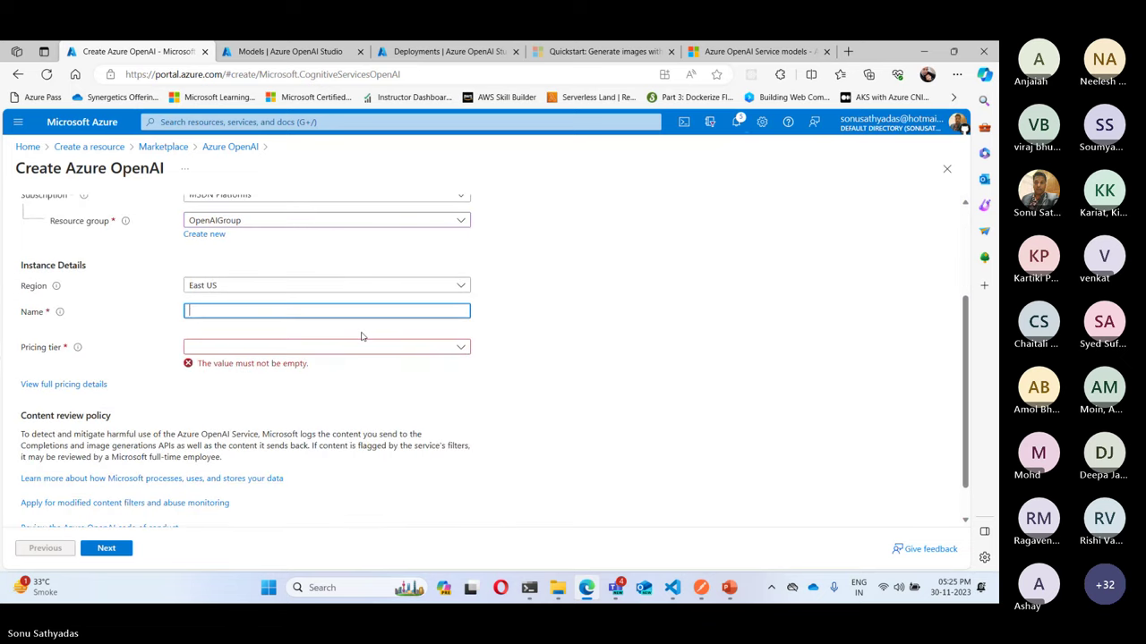
type("bst-openai")
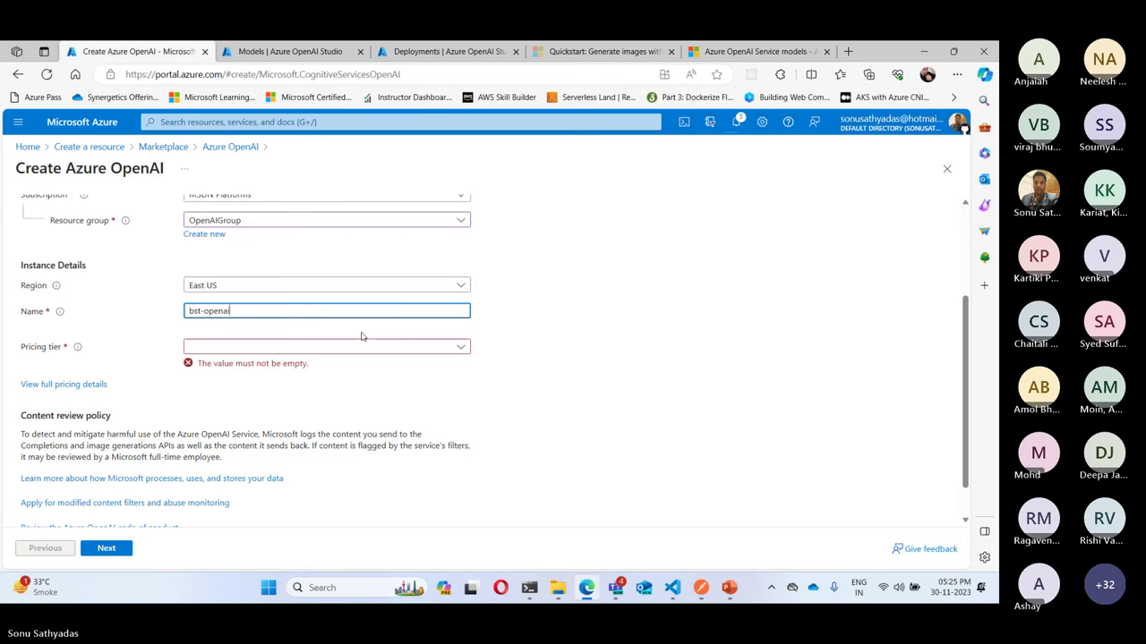
type("-eus")
left_click(271, 349)
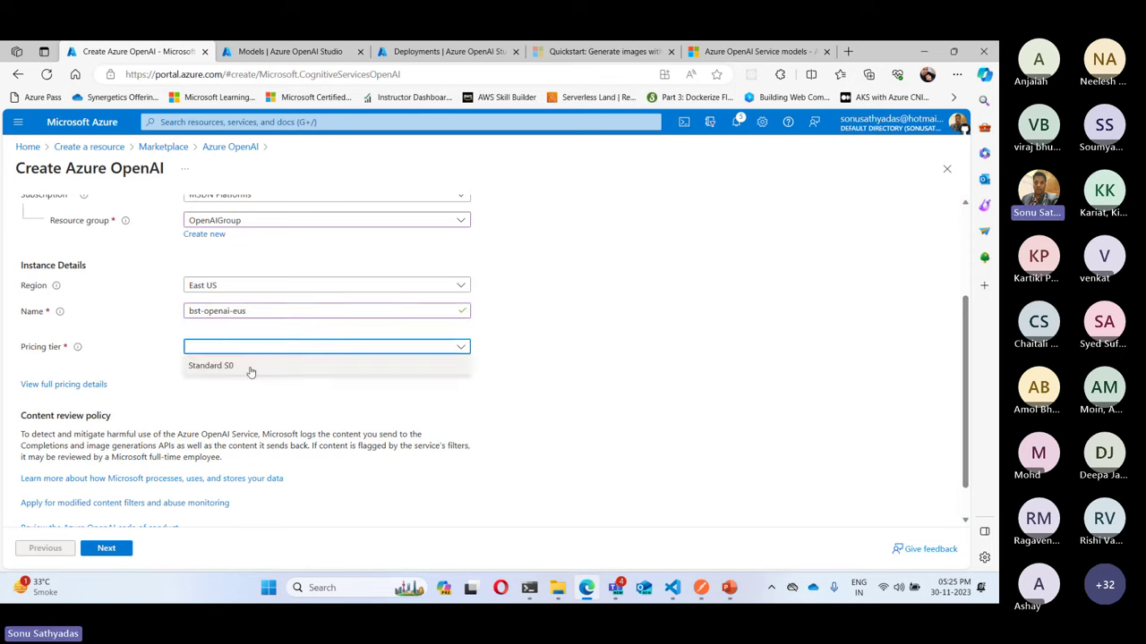
left_click(254, 364)
- Keep access open to all networks, leave the tags empty, and create the Azure OpenAI resource
left_click(127, 544)
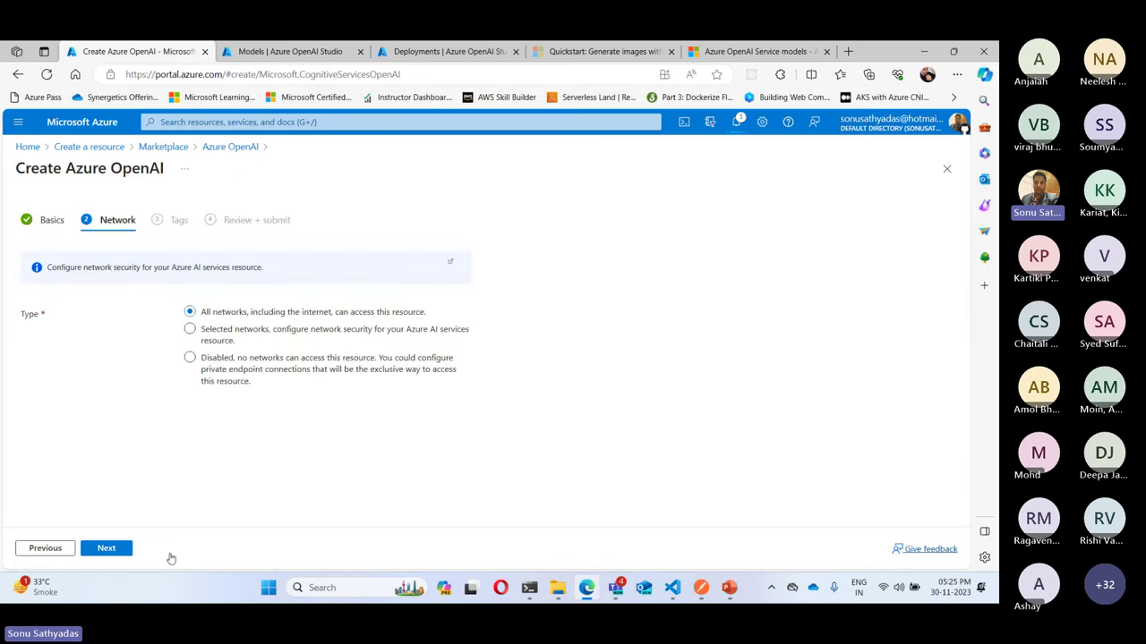
left_click(108, 549)
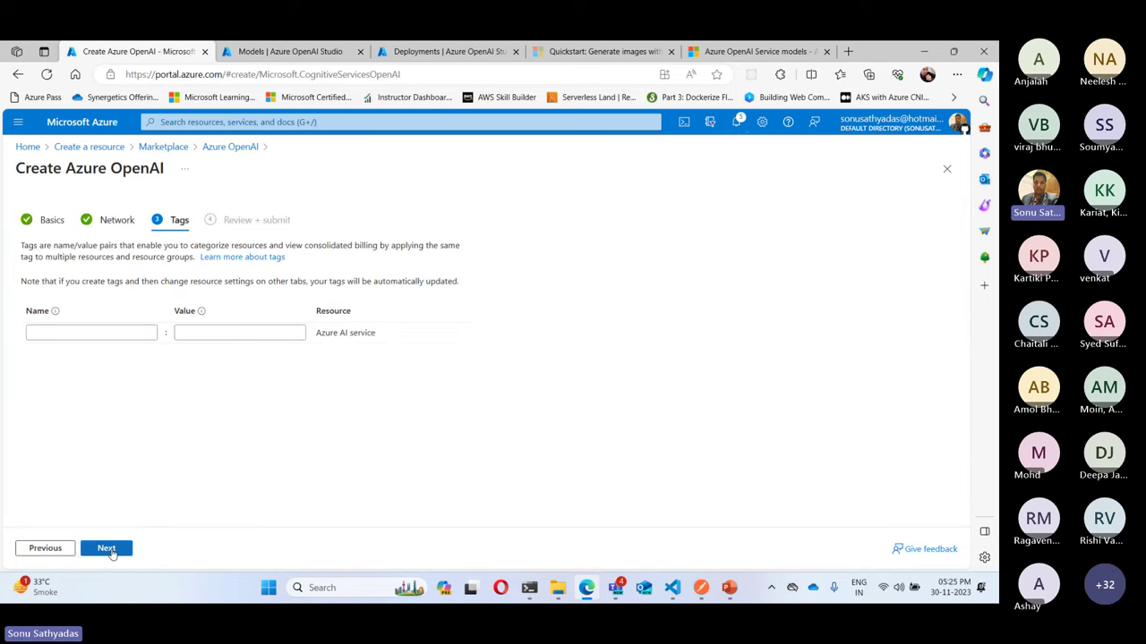
left_click(109, 549)
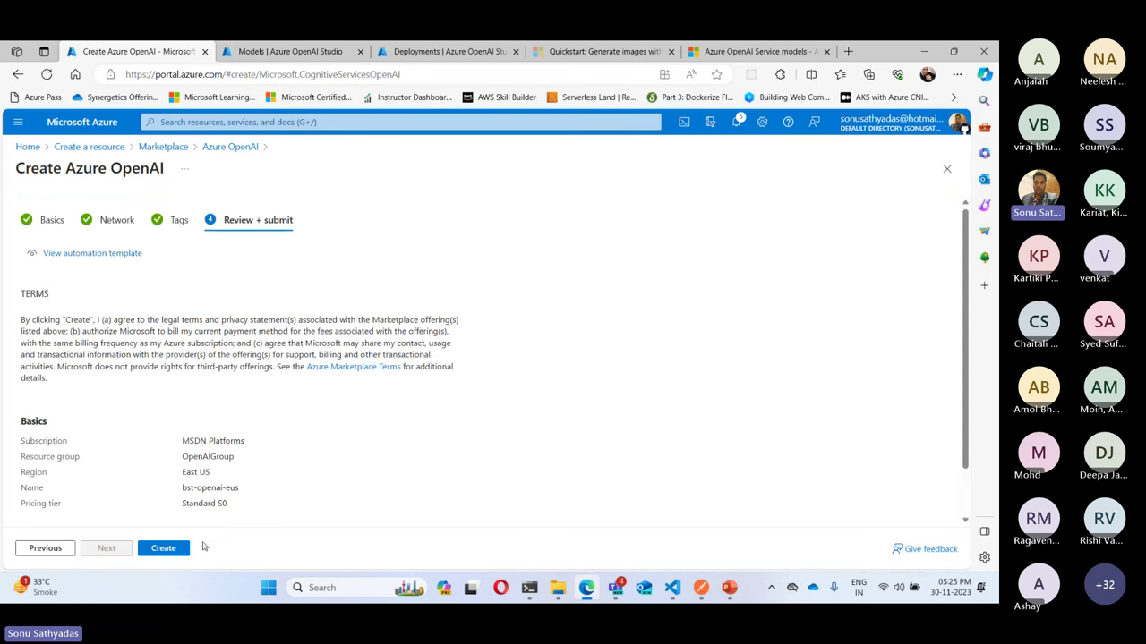
left_click(166, 550)
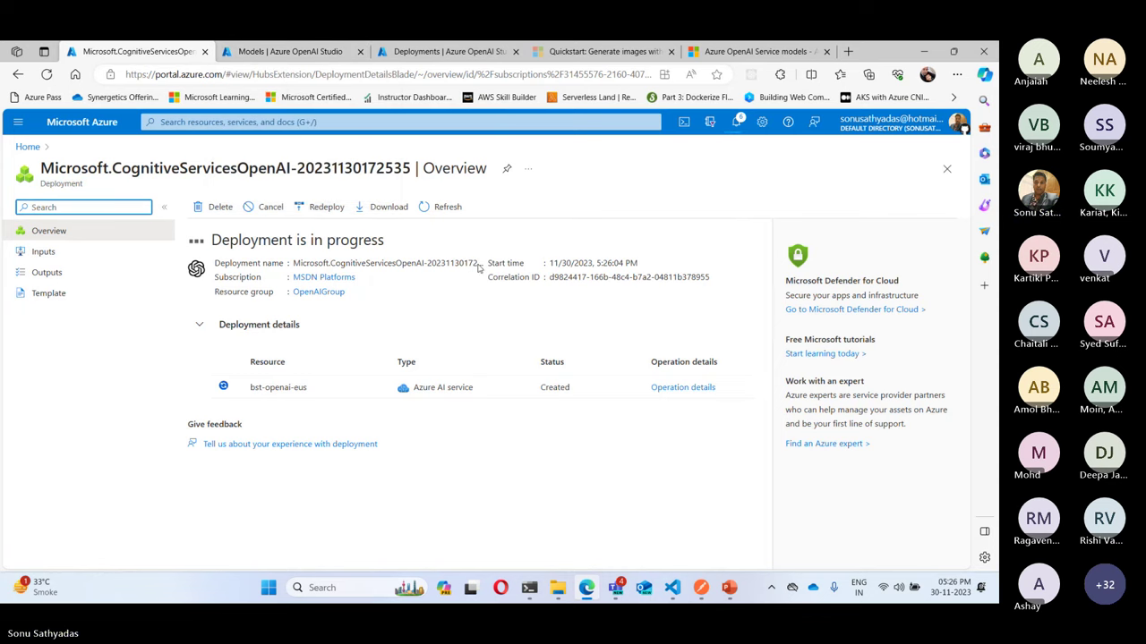
- Recheck the dalle2 row in the models documentation while the resource deploys, and return to the Azure portal
left_click(756, 51)
left_click_drag(261, 300, 391, 304)
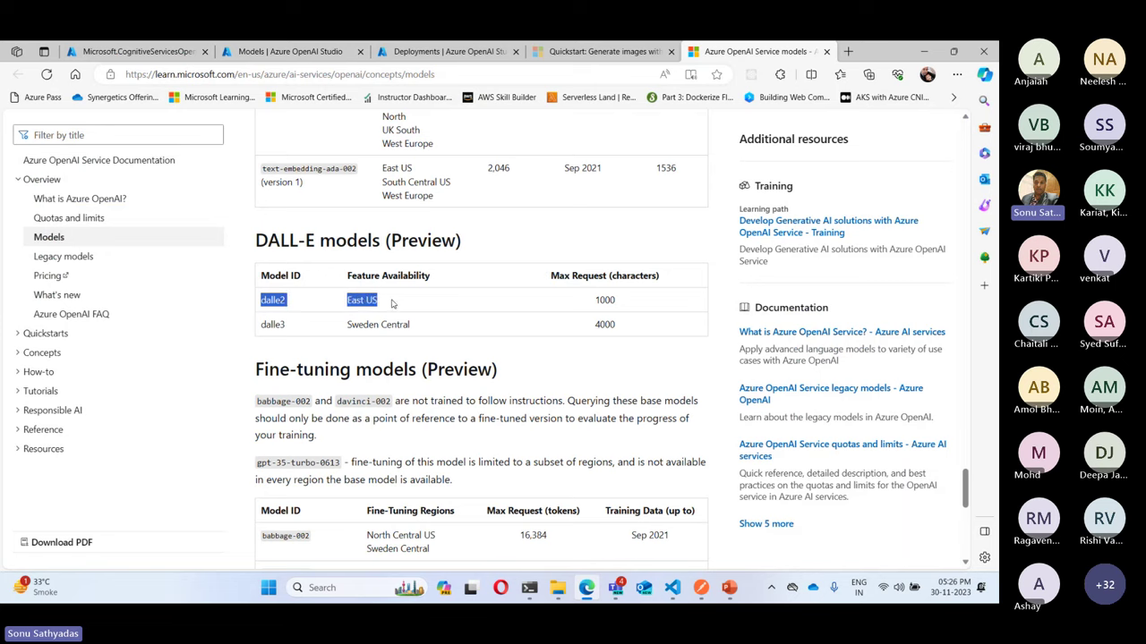
left_click(136, 52)
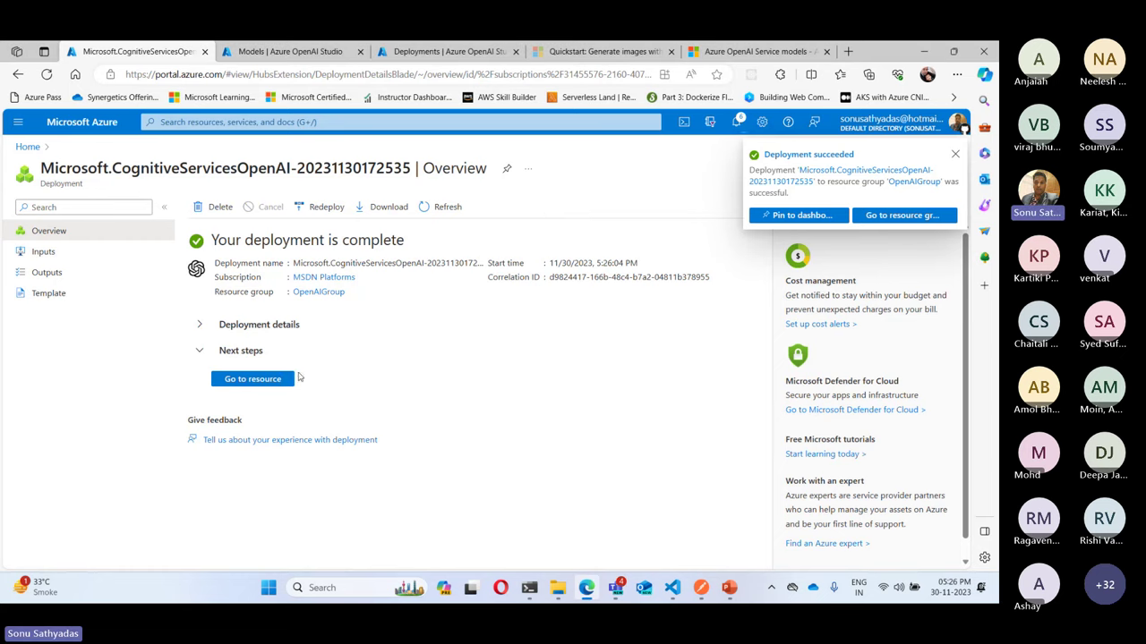
- Open the new bst-openai-eus resource in Azure OpenAI Studio in a separate browser tab and review its base models
left_click(253, 379)
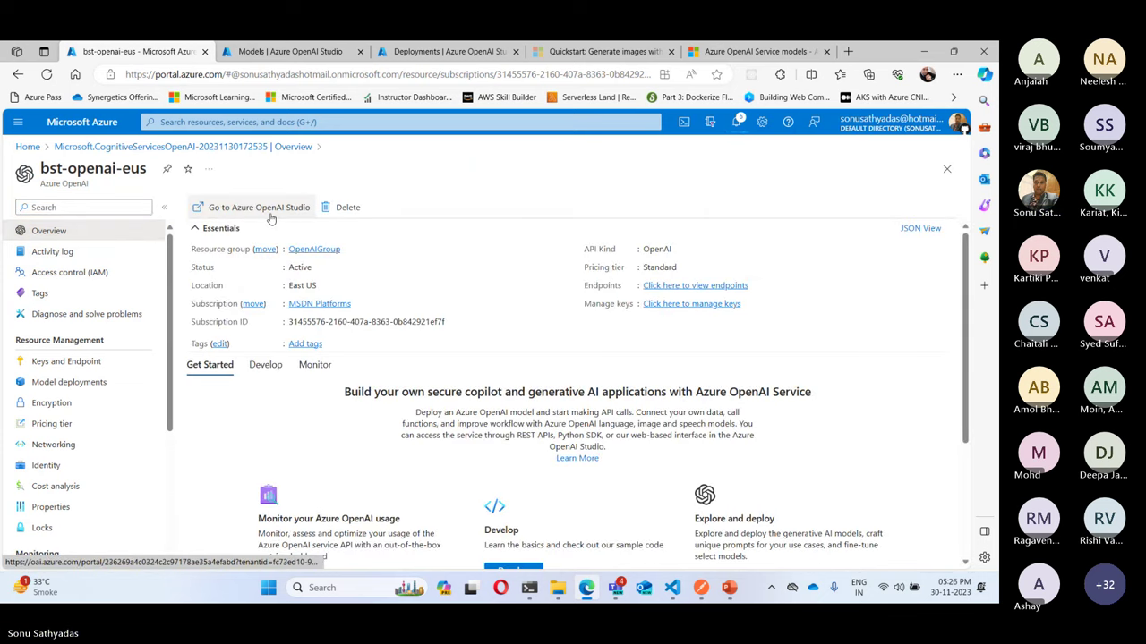
right_click(242, 208)
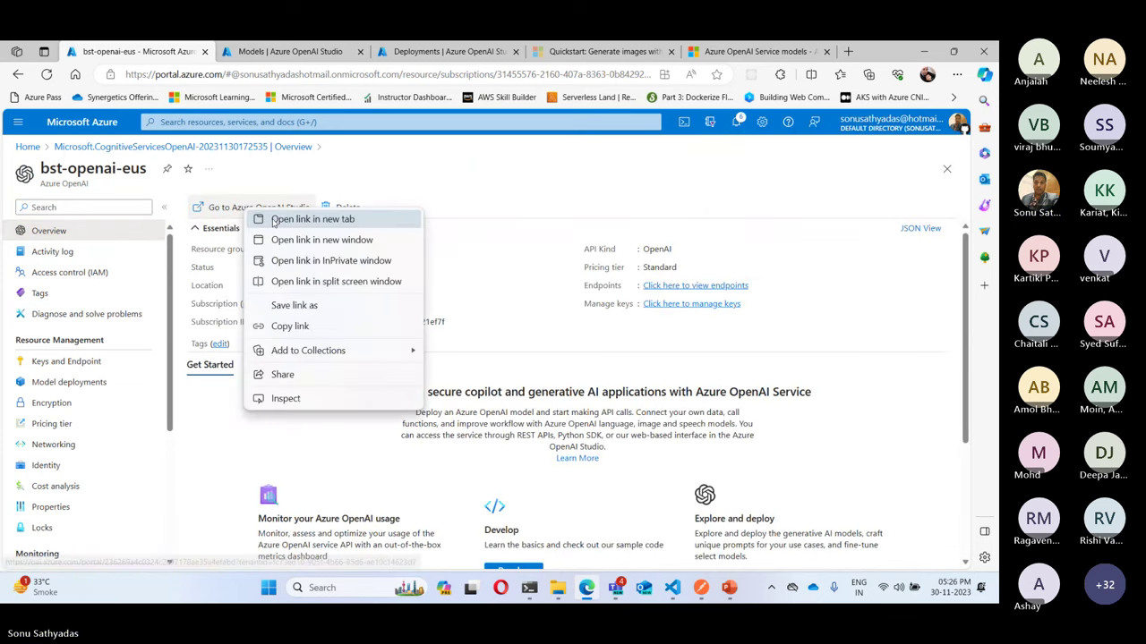
left_click(281, 220)
left_click(258, 51)
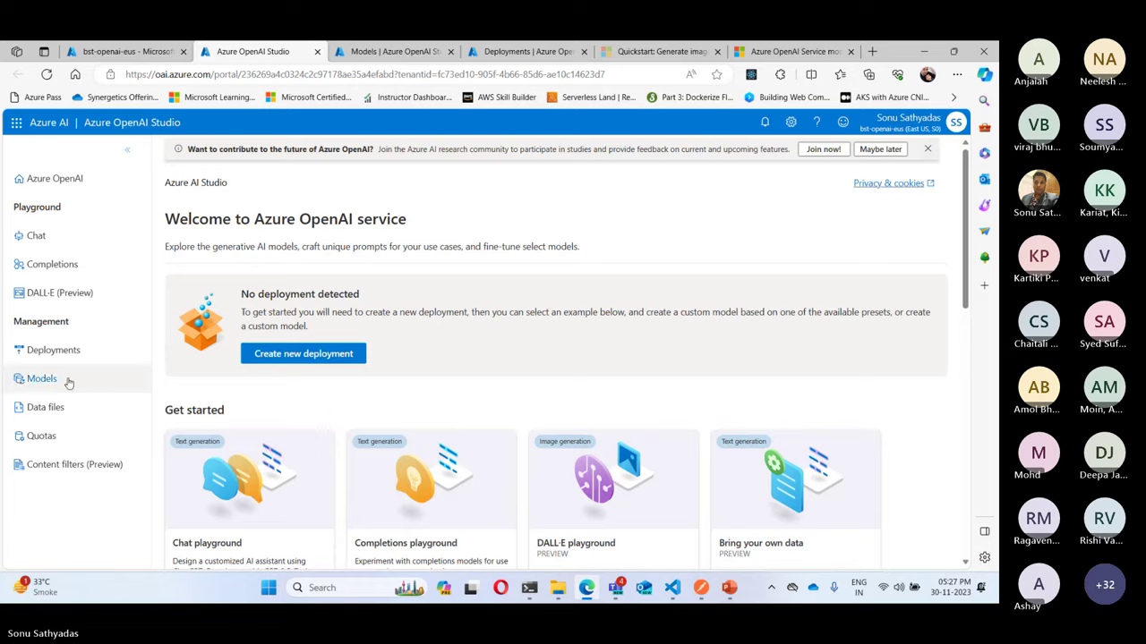
left_click(62, 379)
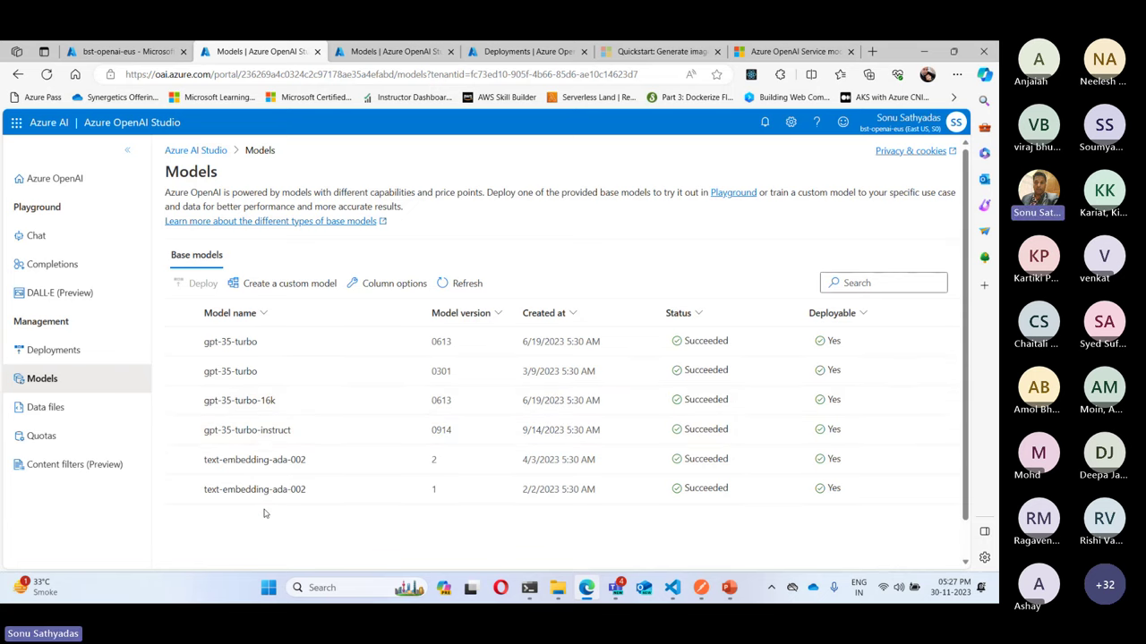
scroll(312, 484, "down", 1)
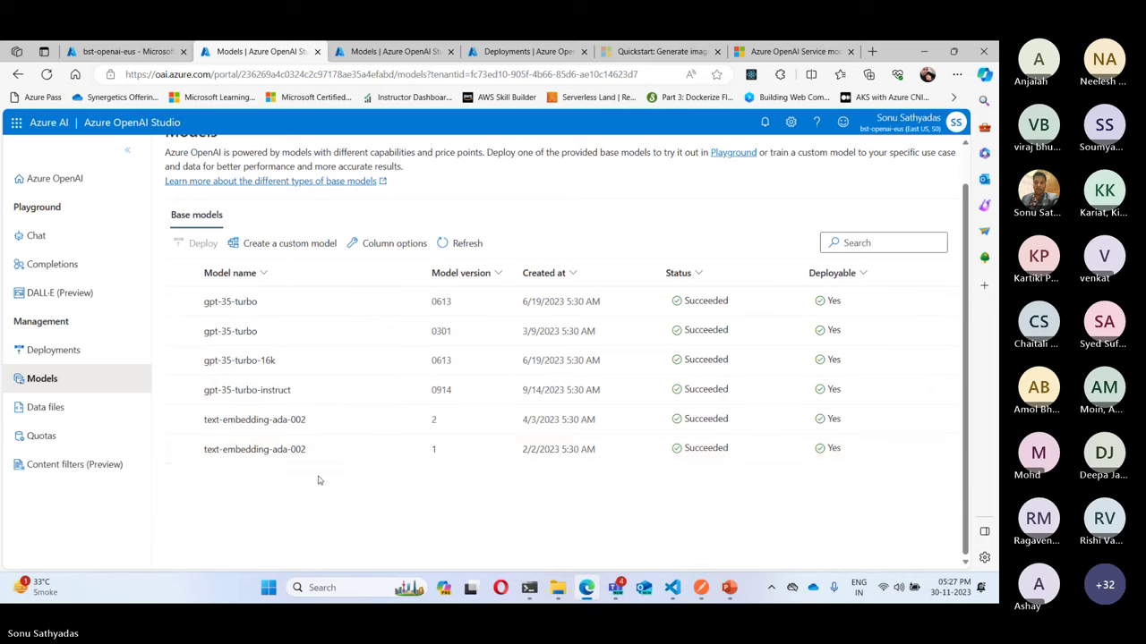
- Recheck the dalle2 region in the models documentation against the bst-openai-eus resource's location, and return to its Azure OpenAI Studio page
scroll(324, 480, "up", 1)
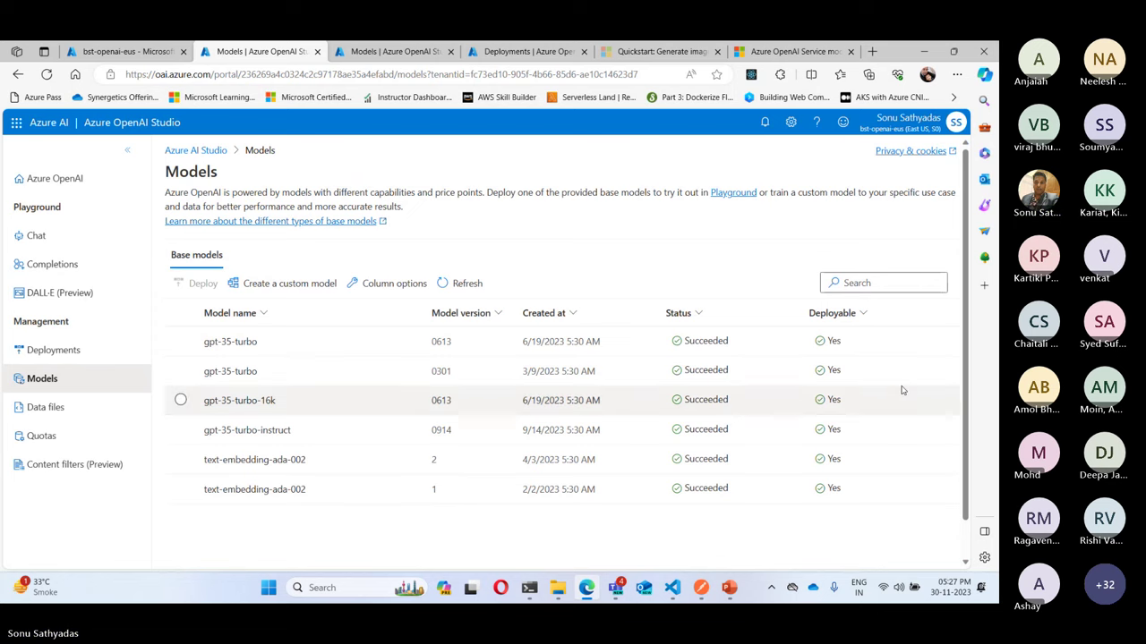
left_click(795, 51)
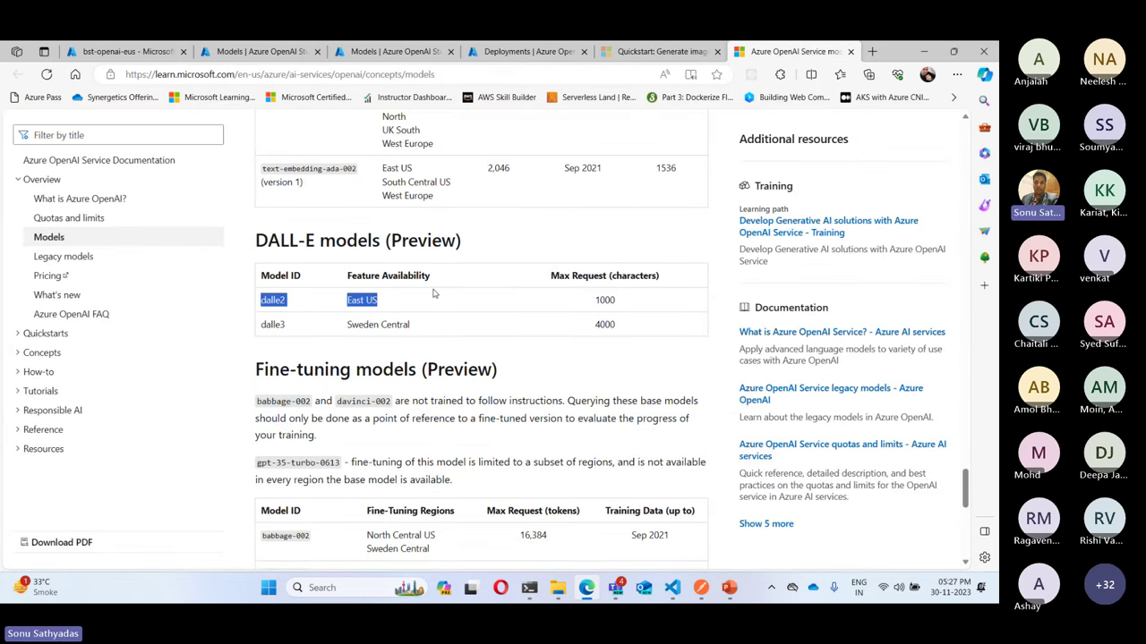
left_click(435, 300)
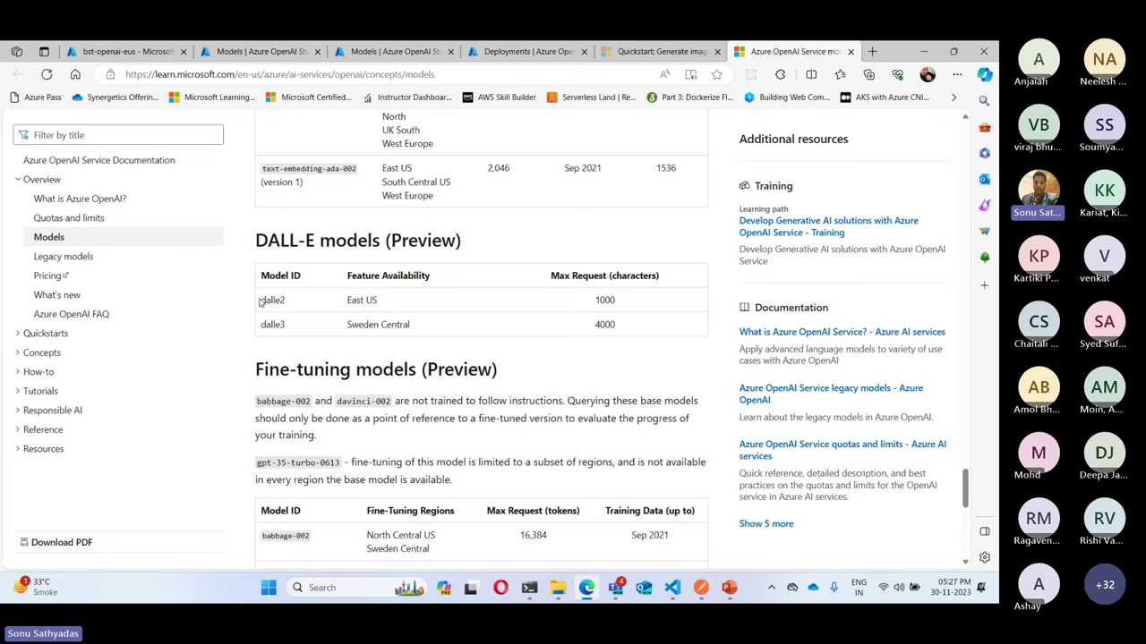
left_click_drag(259, 302, 405, 301)
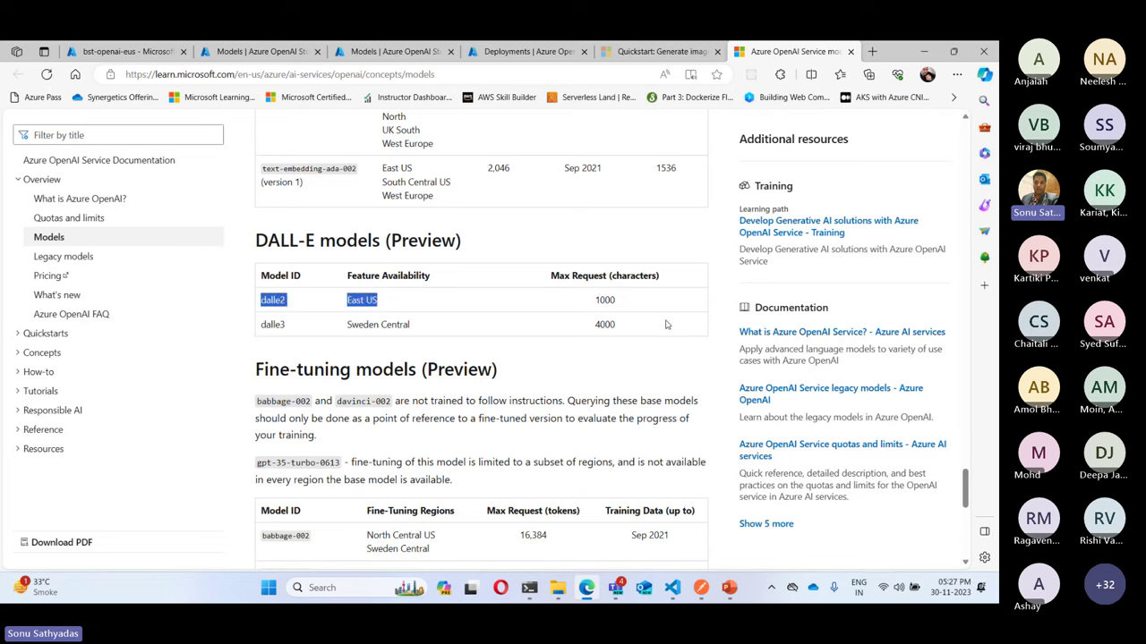
left_click(125, 51)
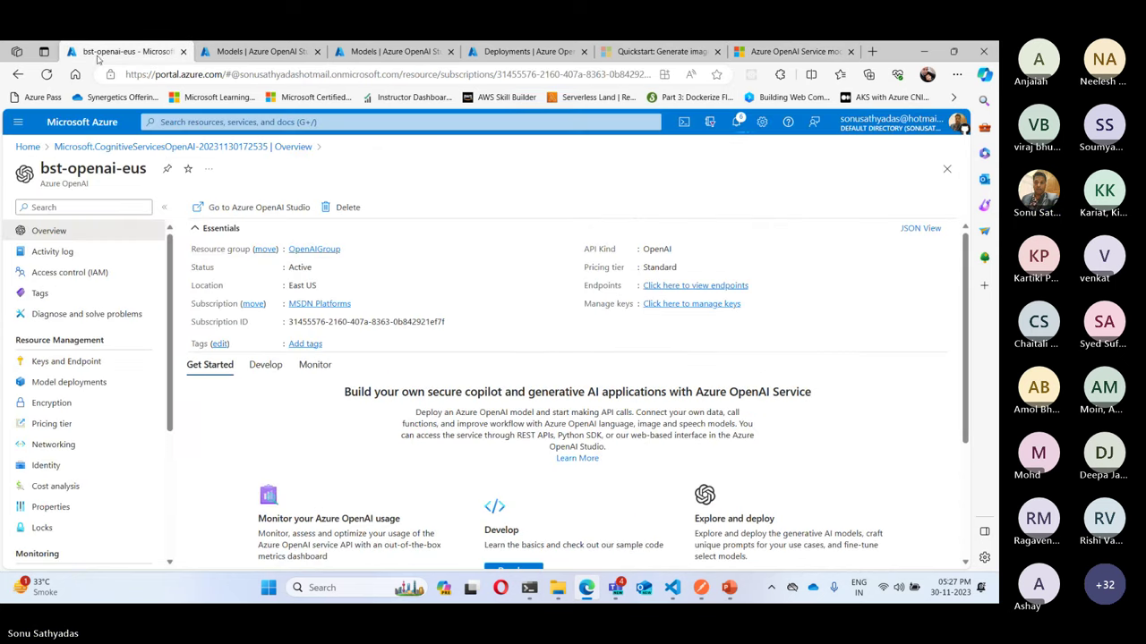
left_click(277, 53)
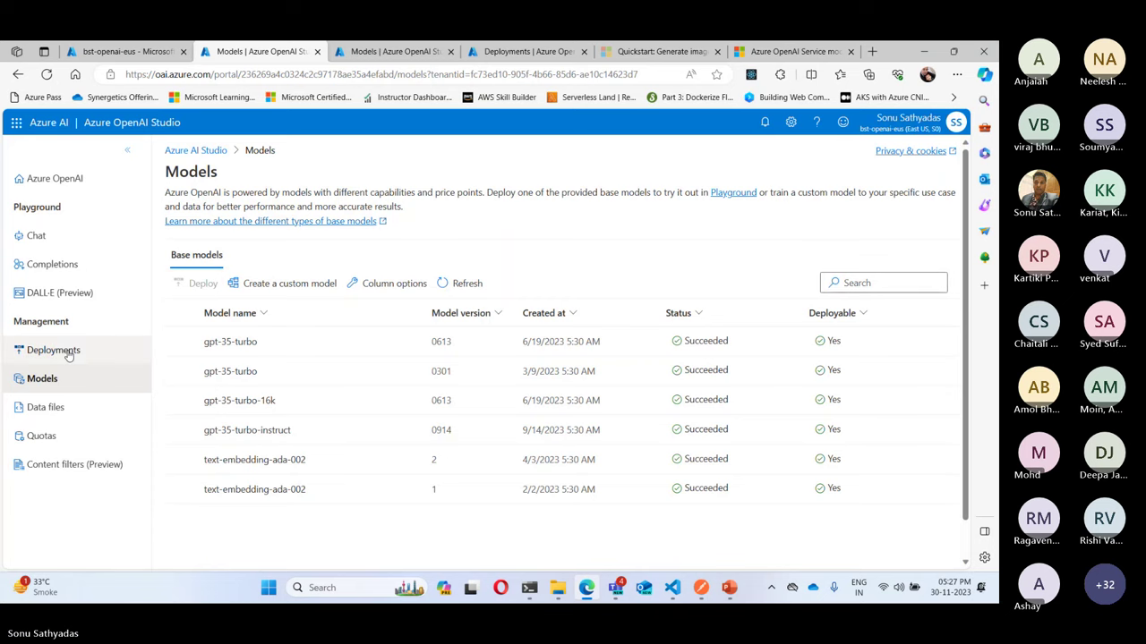
- Check the models offered for a new bst-openai-eus deployment, cancel it, and compare the base models with those of bst-openai-01
left_click(103, 352)
left_click(188, 237)
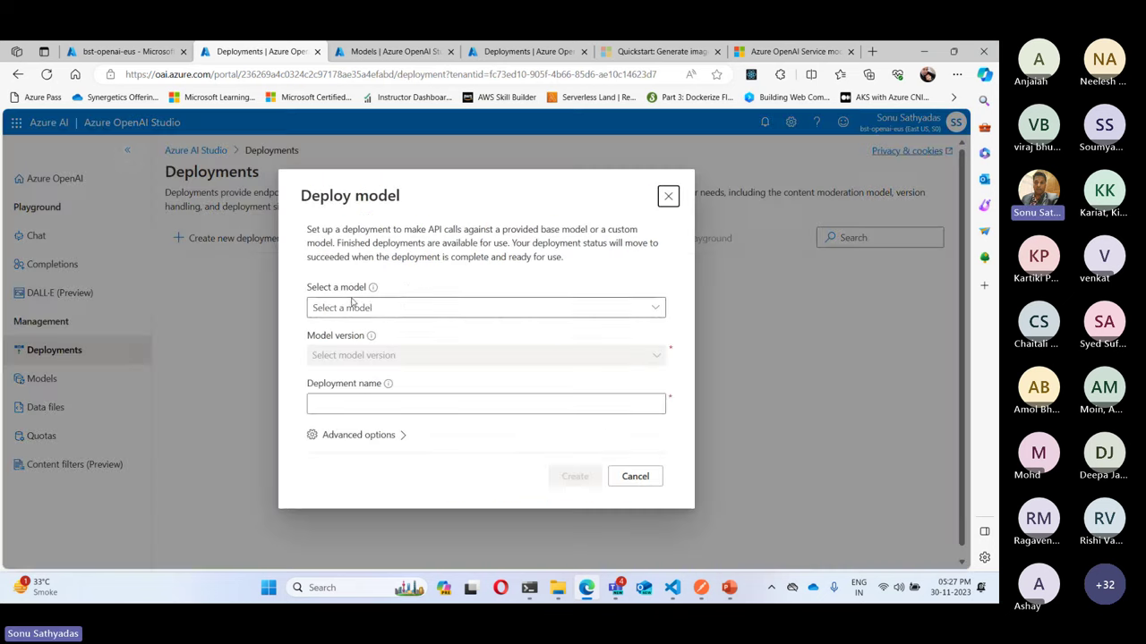
left_click(656, 307)
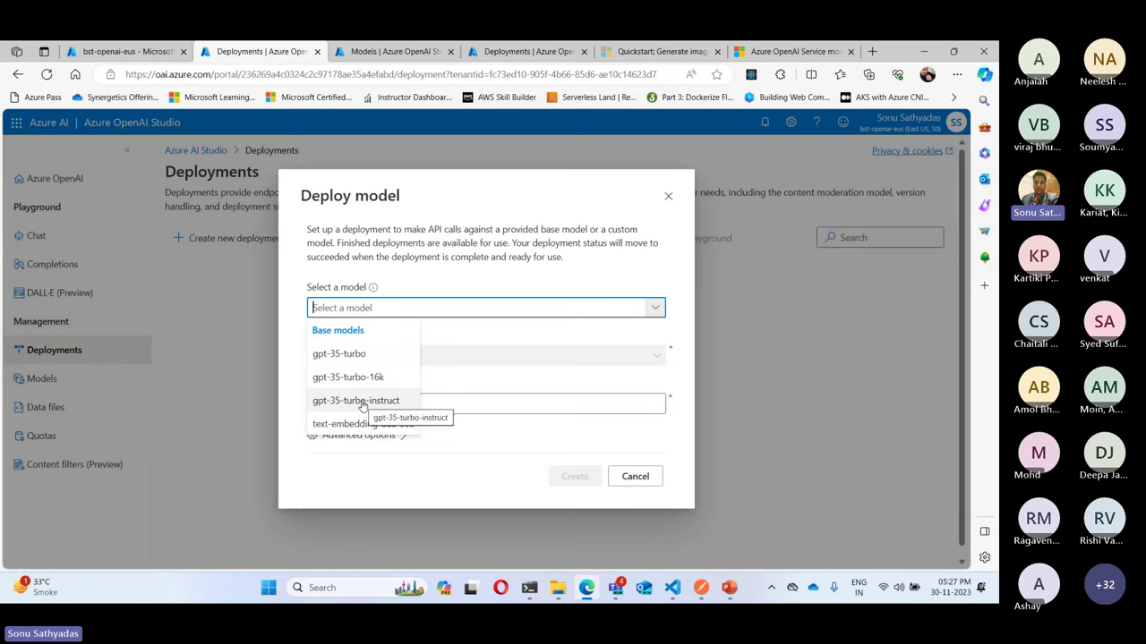
left_click(478, 471)
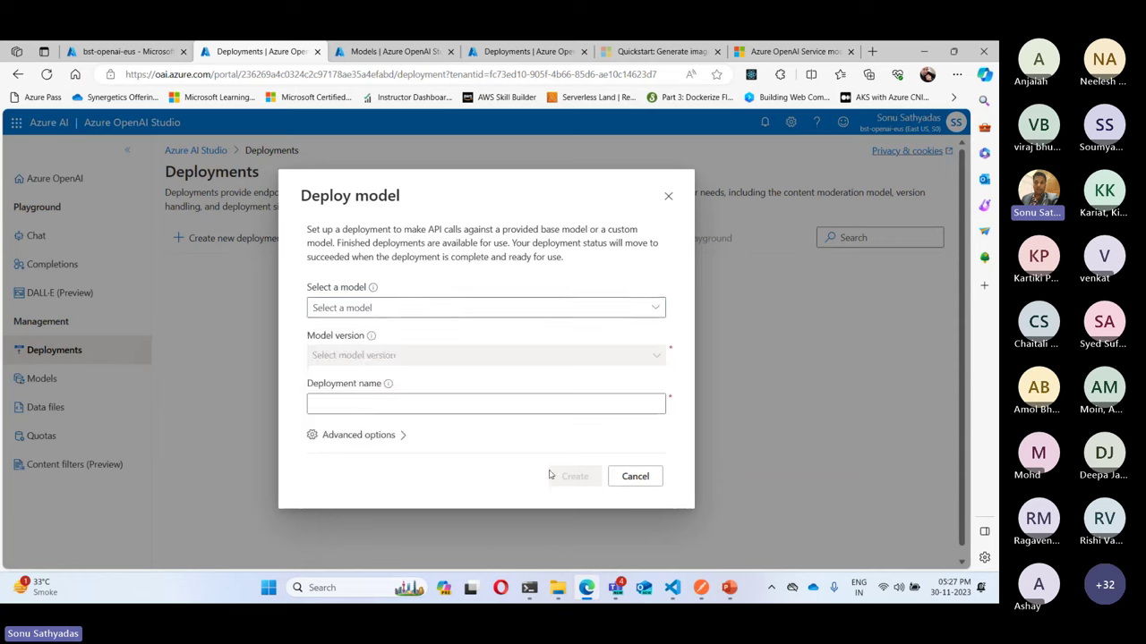
left_click(655, 308)
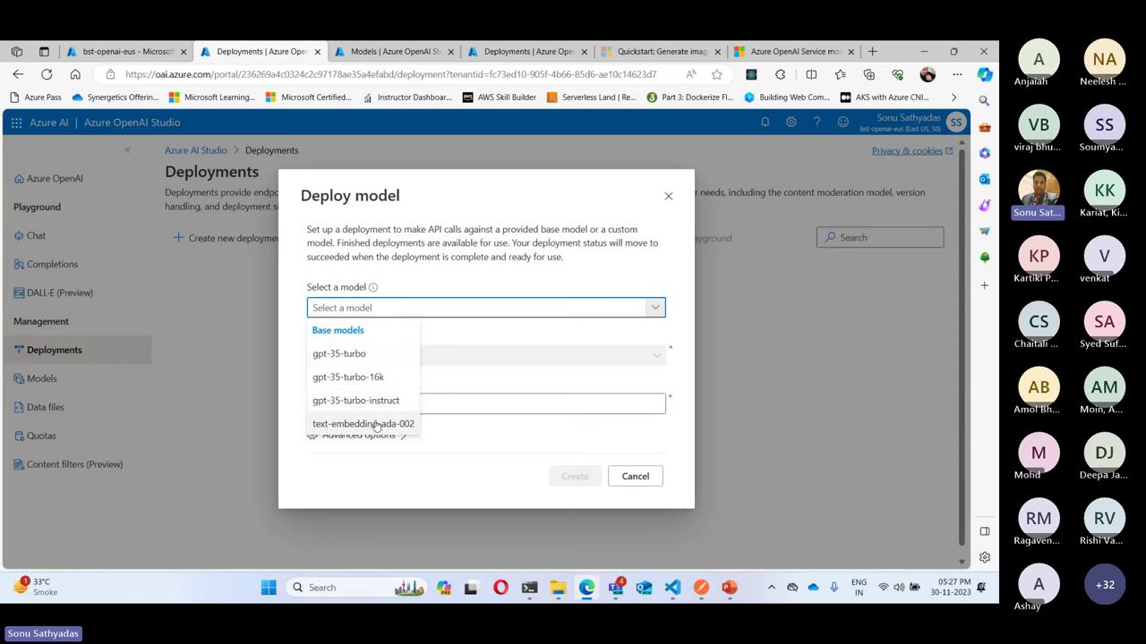
left_click(635, 478)
left_click(635, 478)
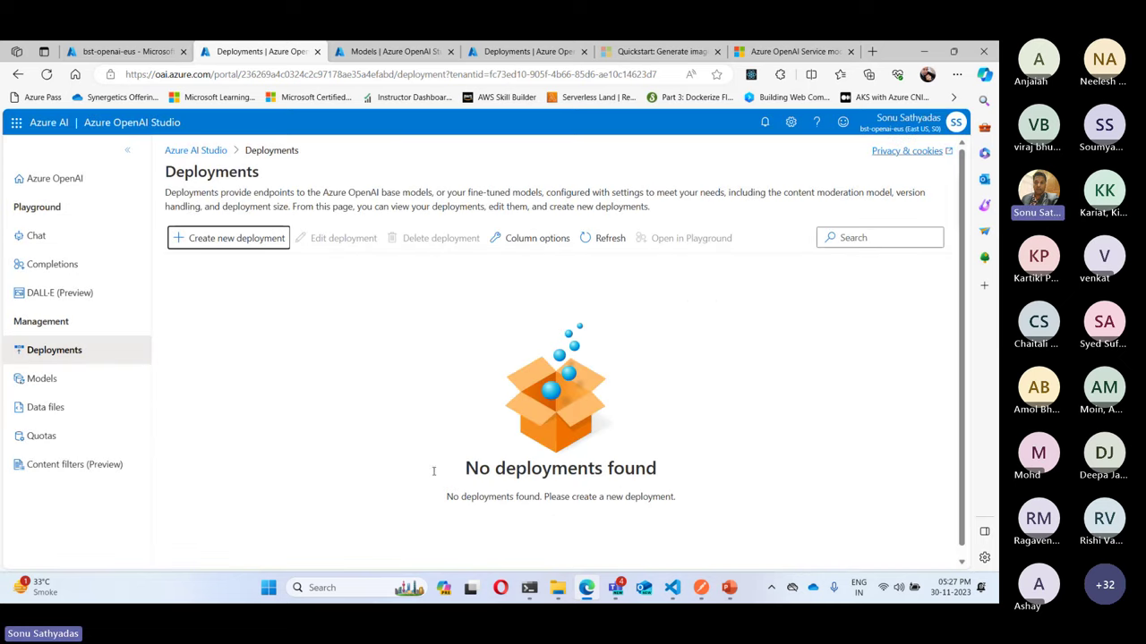
left_click(43, 379)
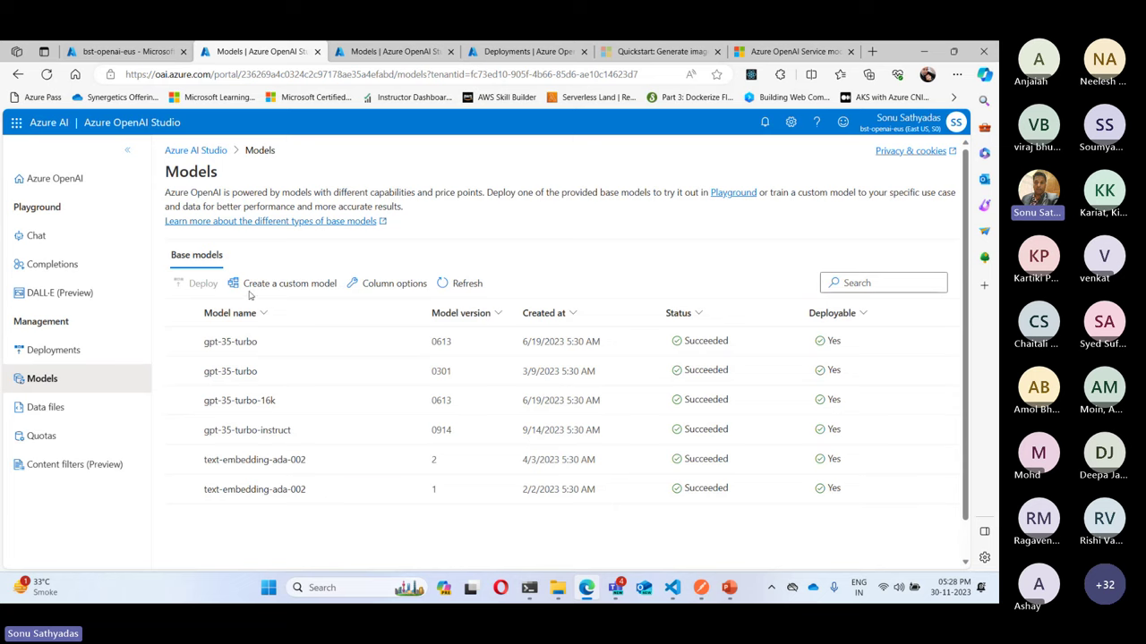
left_click(394, 54)
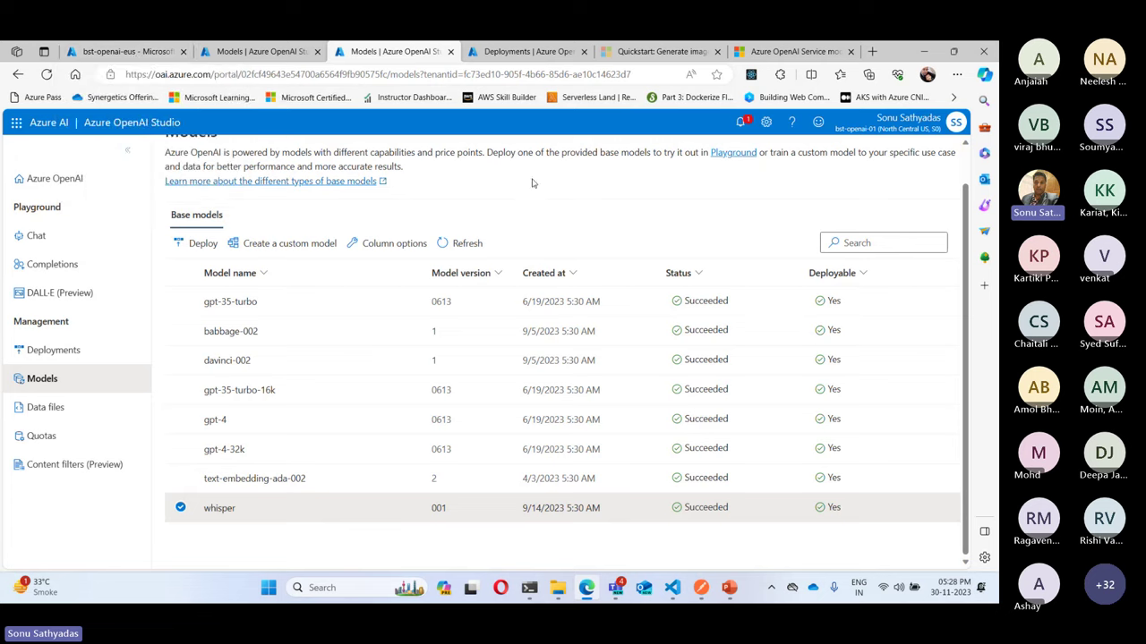
- Switch to PowerPoint, present from the "Types of generative AI model" slide and advance to "Deploying generative AI models"
left_click(729, 590)
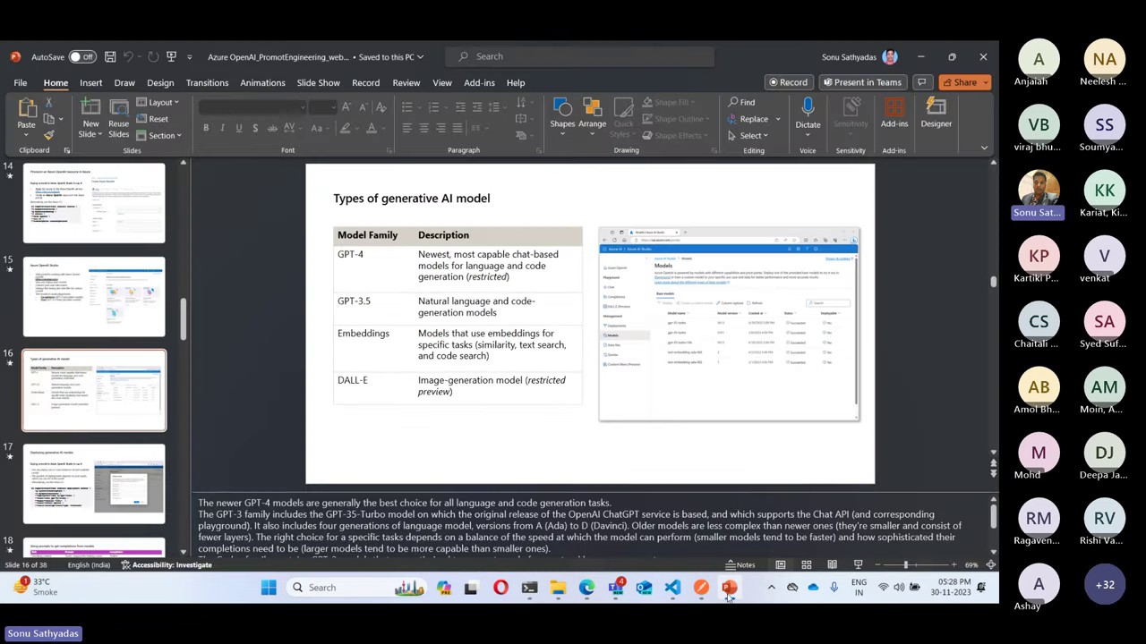
left_click(857, 566)
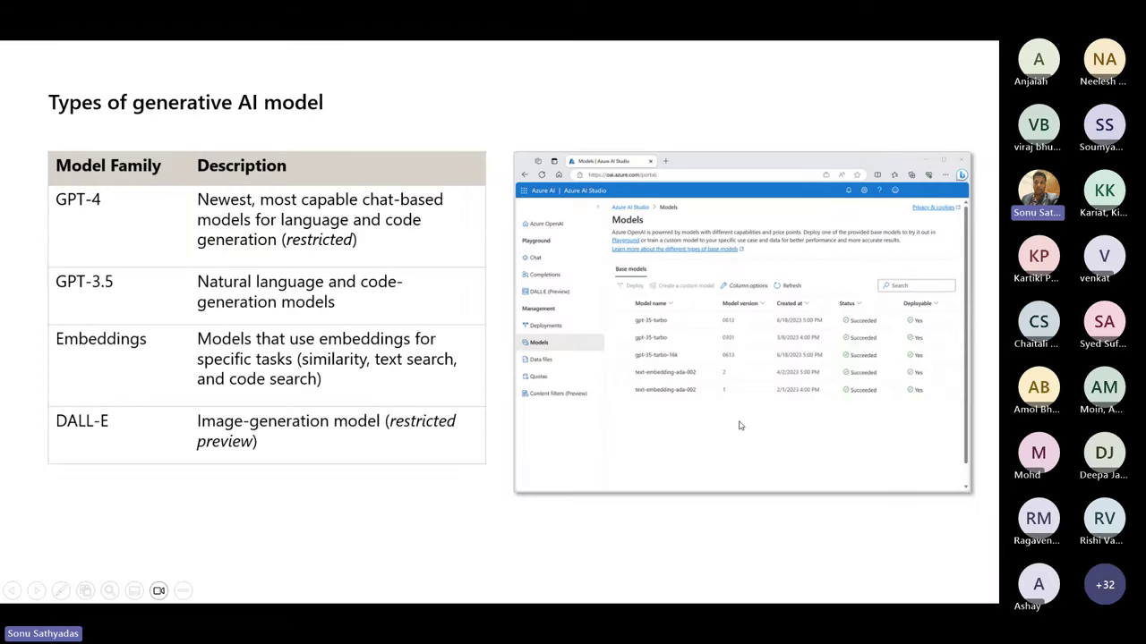
left_click(739, 426)
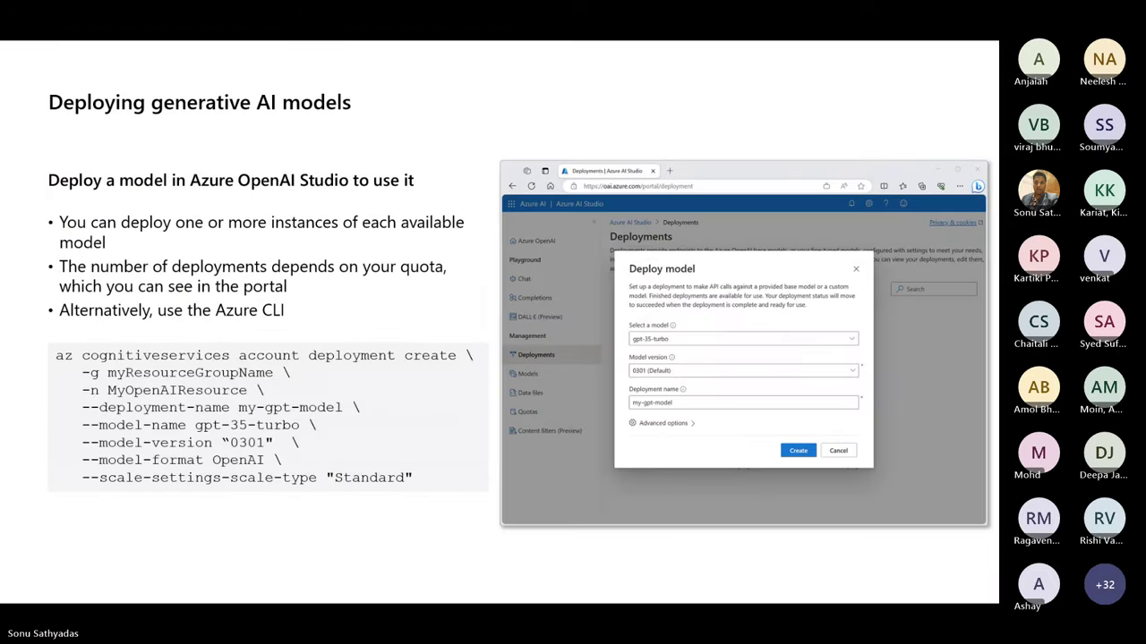
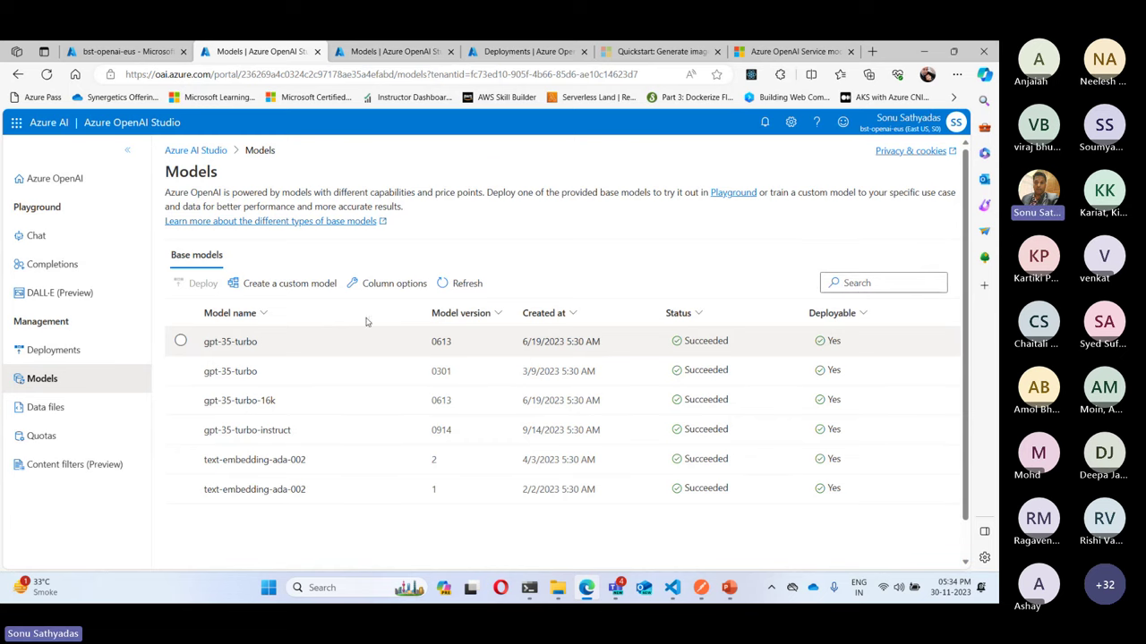
- Review the deployments of the Sweden Central and North Central US resources, checking the model name of the gpt-35-turbo deployment
left_click(382, 53)
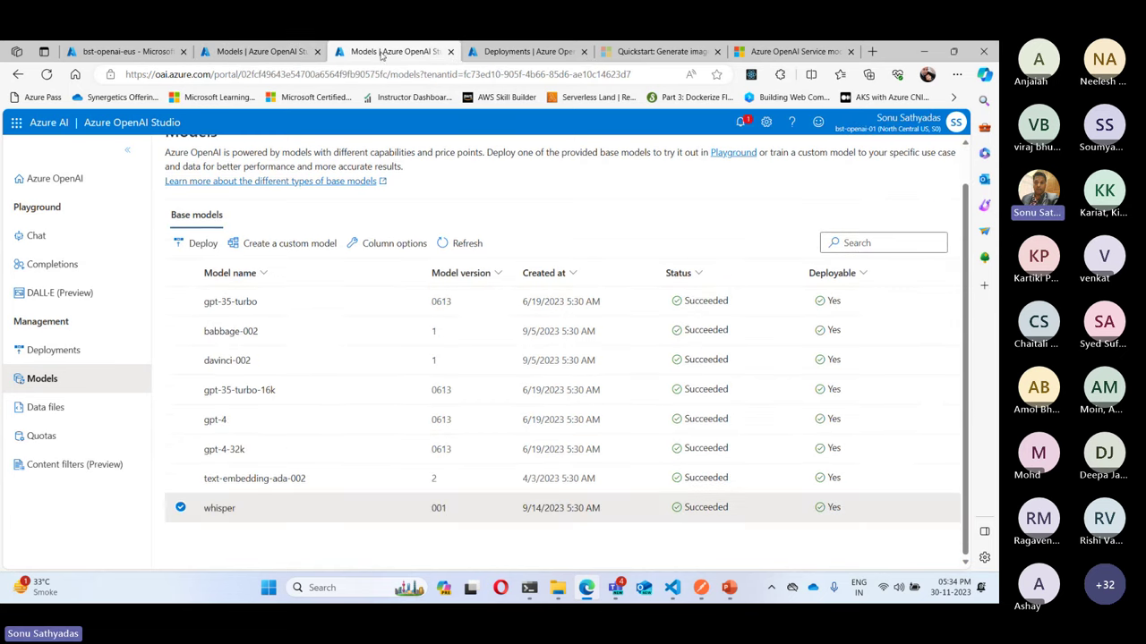
left_click(501, 54)
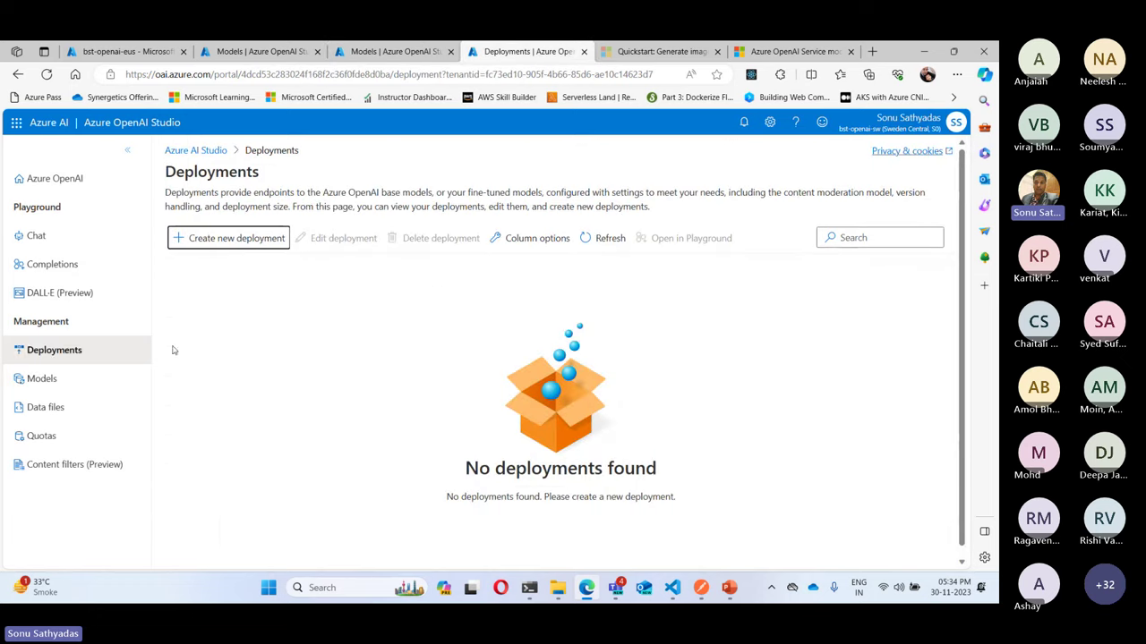
left_click(40, 379)
left_click(47, 350)
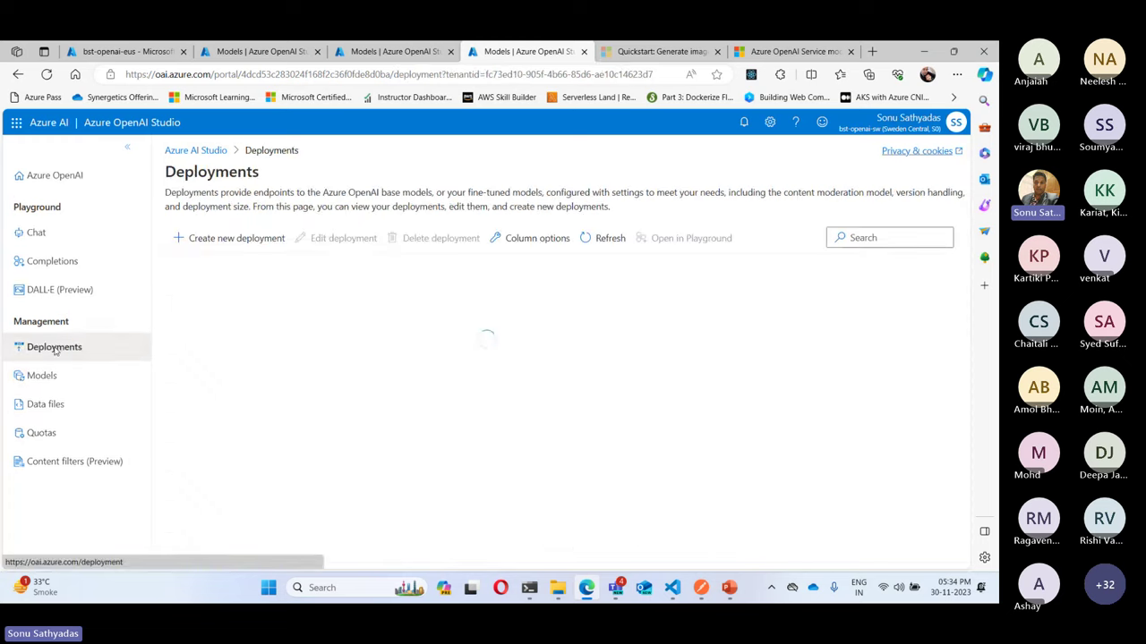
left_click(391, 51)
left_click(51, 350)
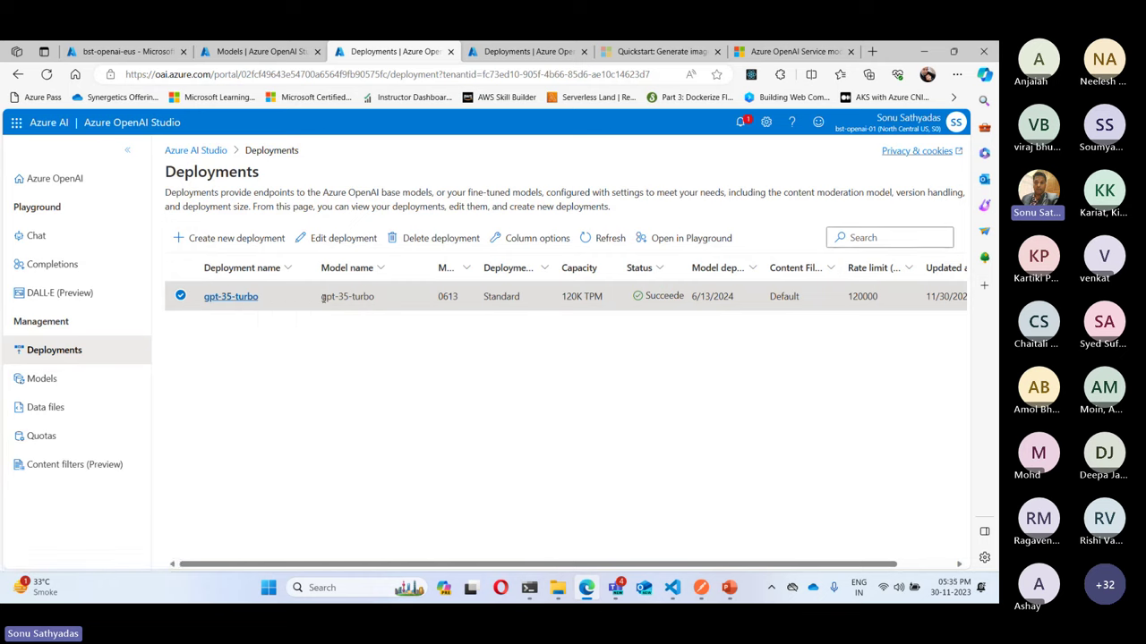
left_click_drag(321, 298, 378, 301)
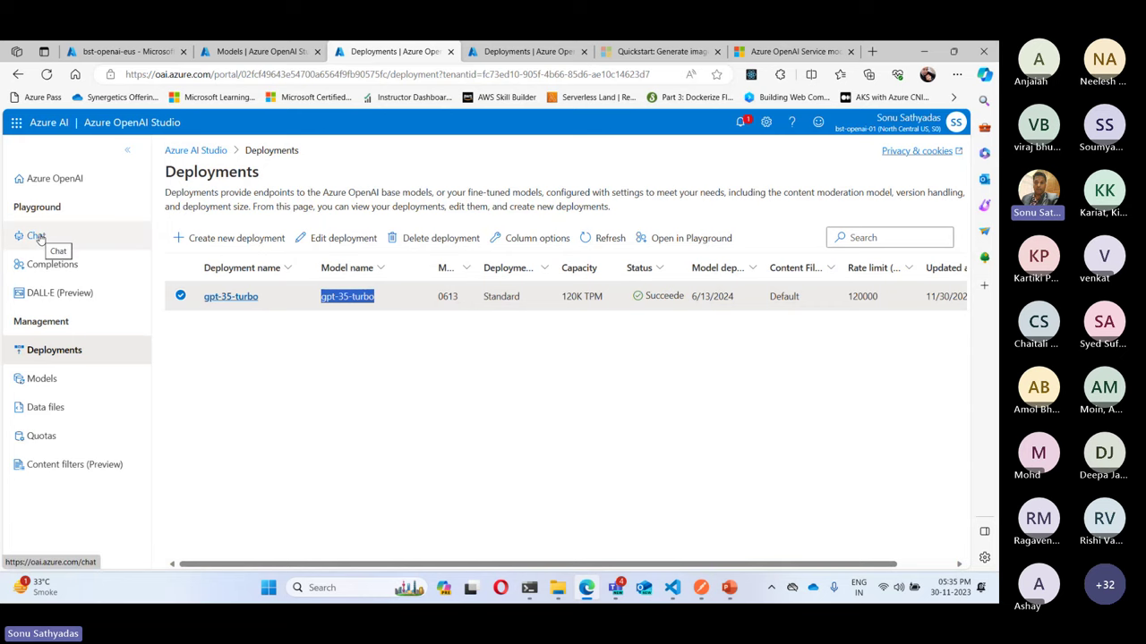
- Open the Chat playground of the bst-openai-01 resource and choose the gpt-35-turbo deployment
left_click(45, 265)
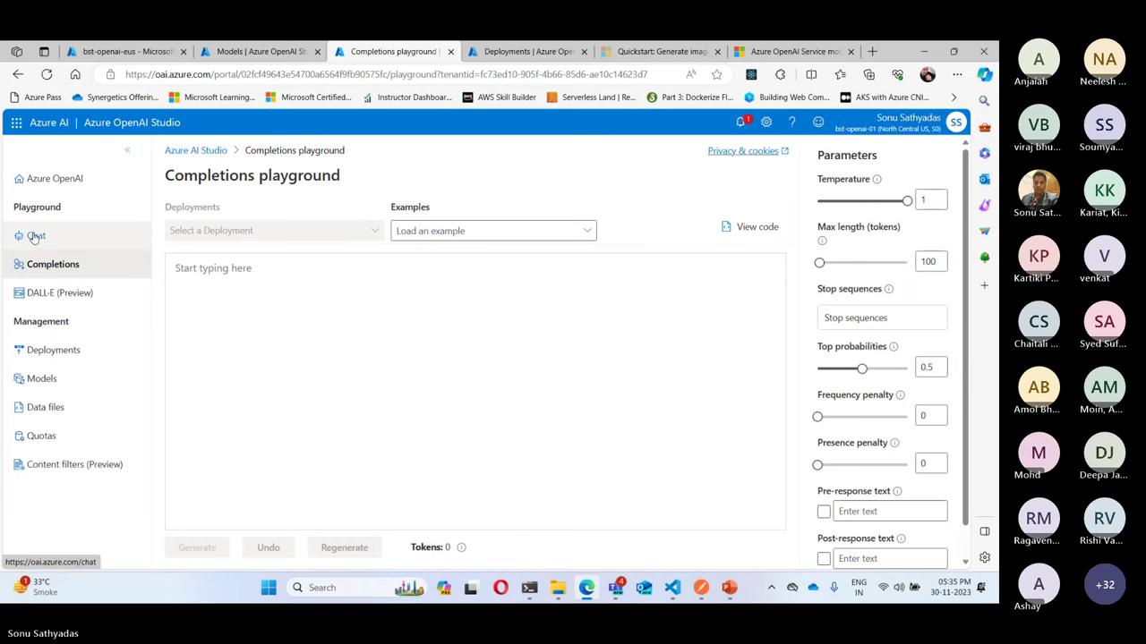
left_click(34, 237)
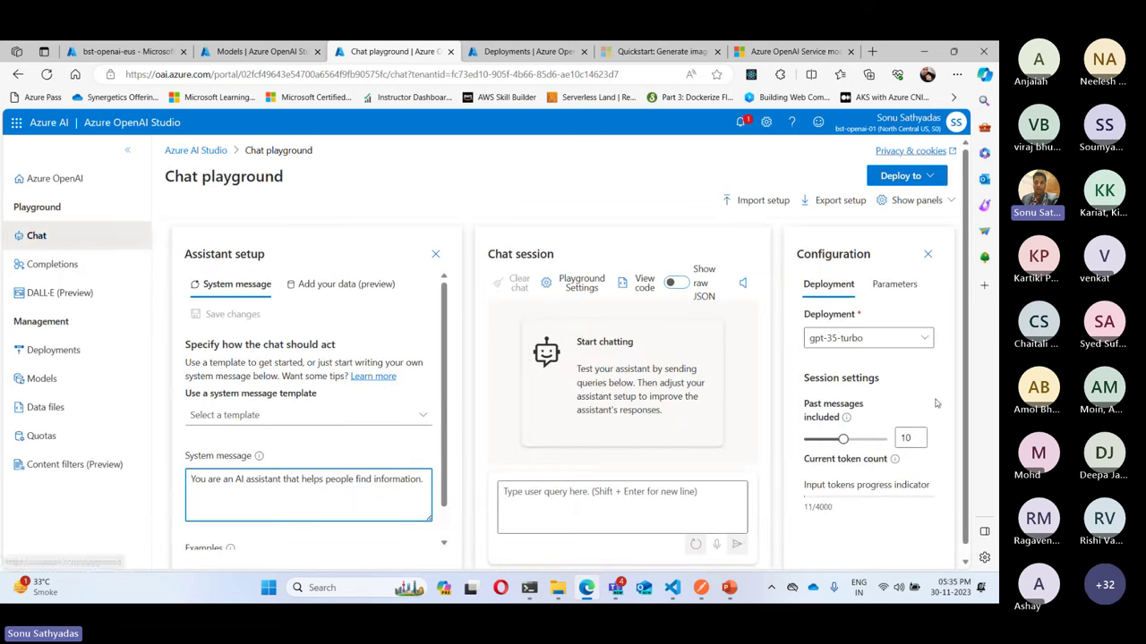
left_click(894, 342)
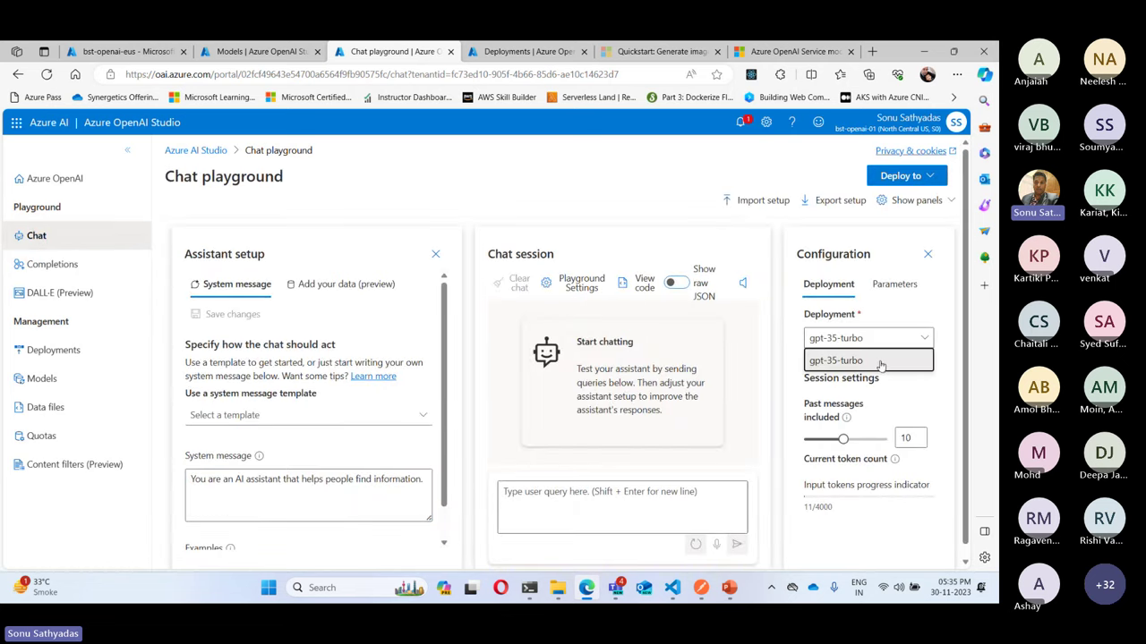
left_click(882, 367)
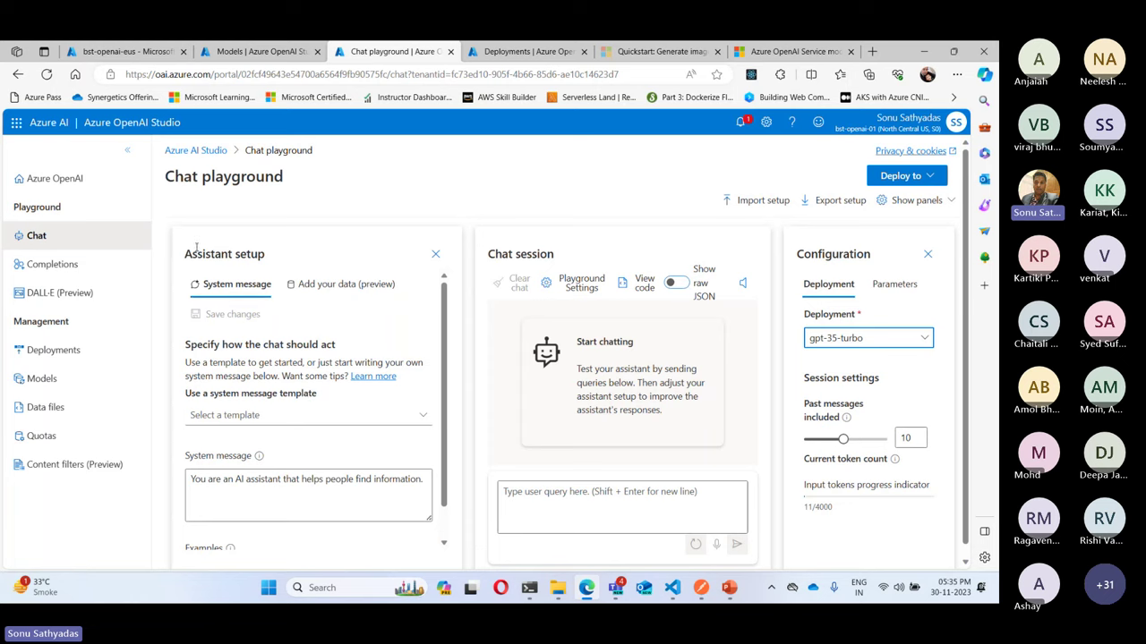
- Examine the assistant setup, including the available system message templates and the default system message
left_click_drag(184, 255, 268, 256)
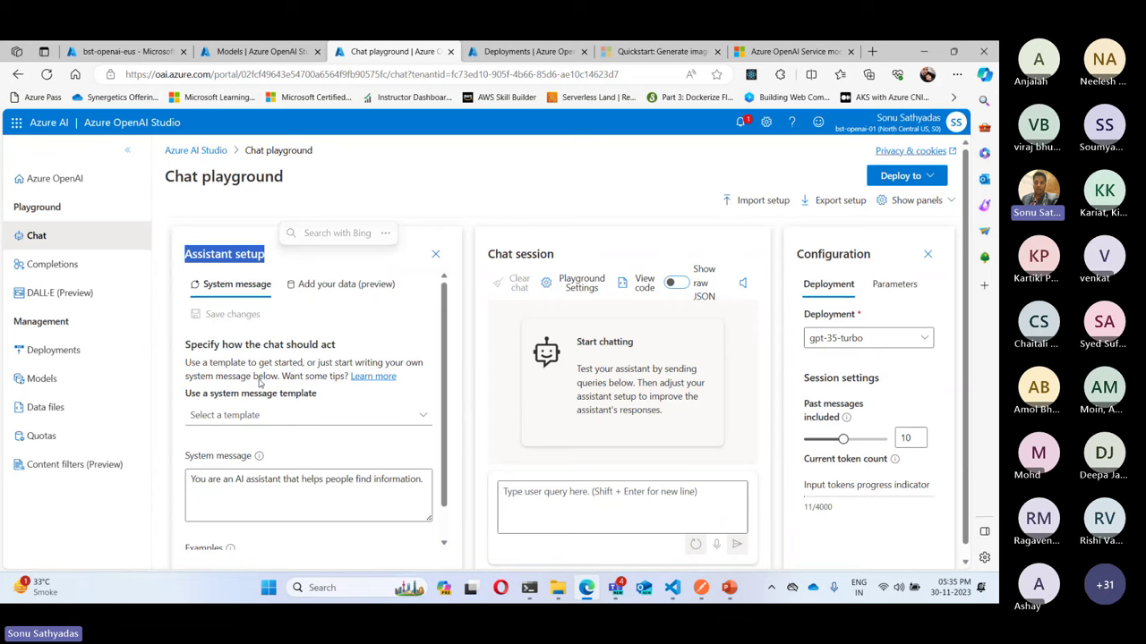
left_click(220, 478)
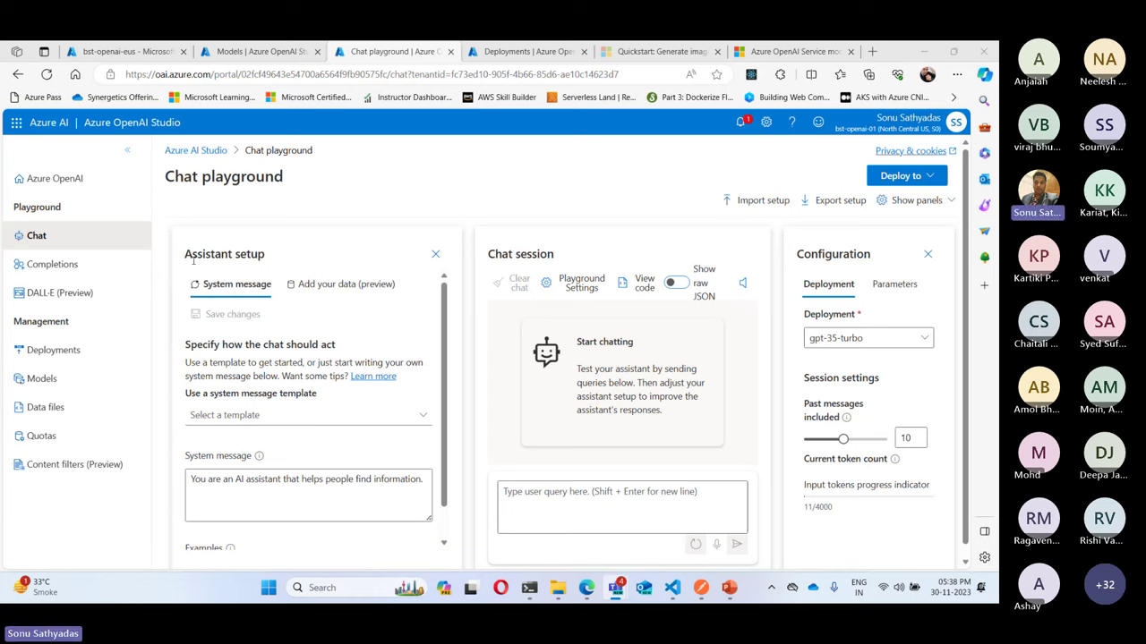
left_click_drag(193, 479, 457, 496)
left_click(264, 415)
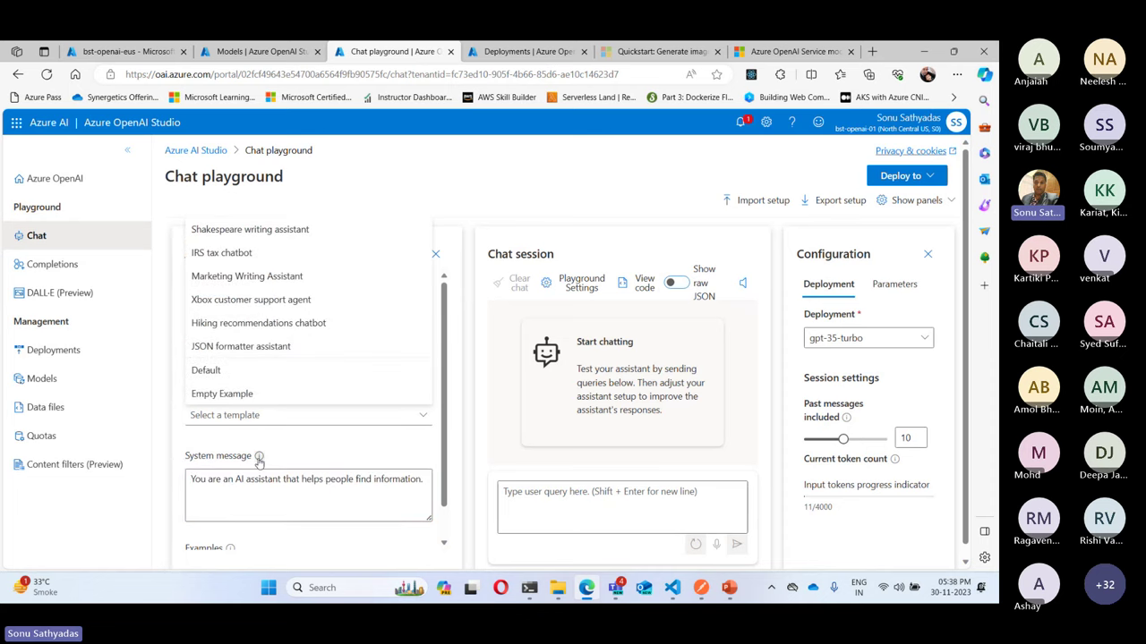
left_click(216, 484)
left_click_drag(206, 481, 425, 480)
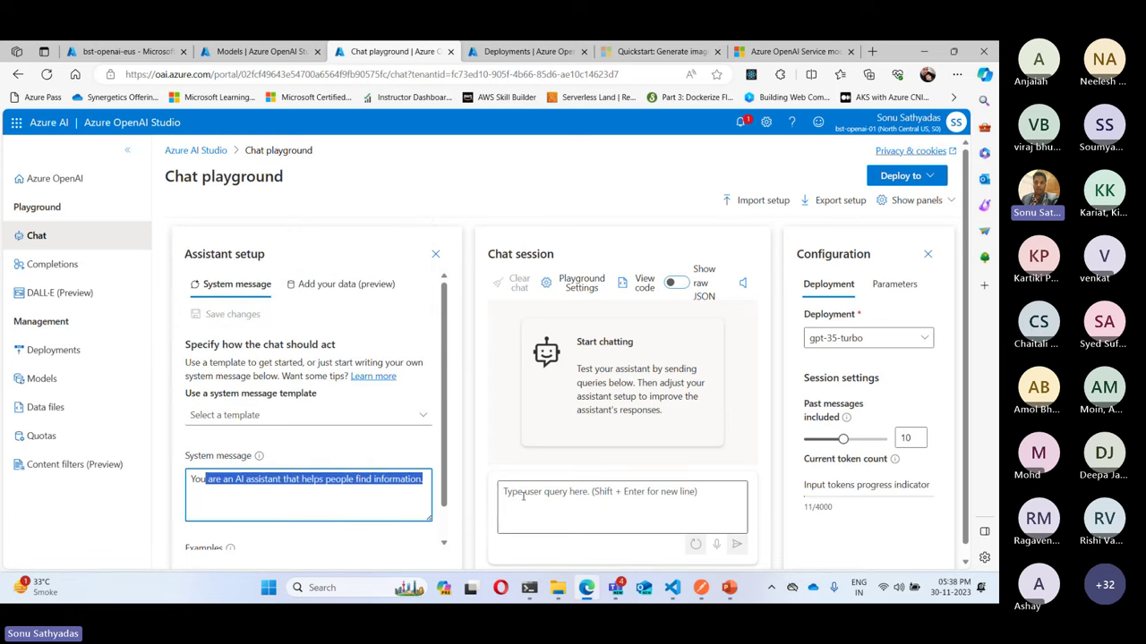
- Enter the user query "How to upload a file in Azure Blob storage?" in the chat session without sending it
left_click(702, 491)
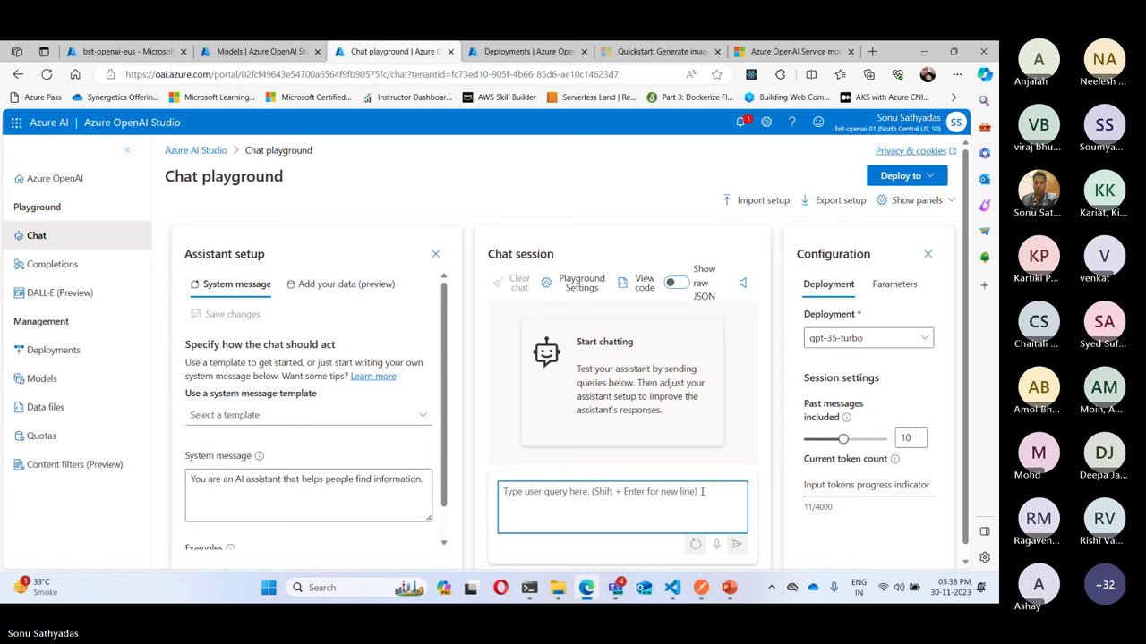
type("How t")
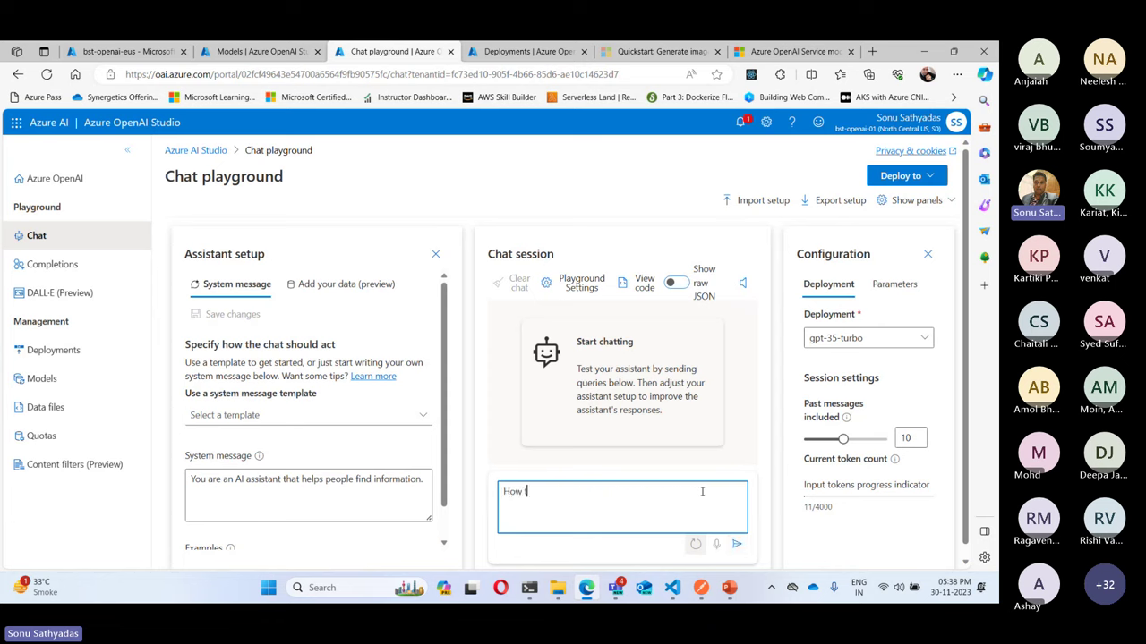
type("o deploy")
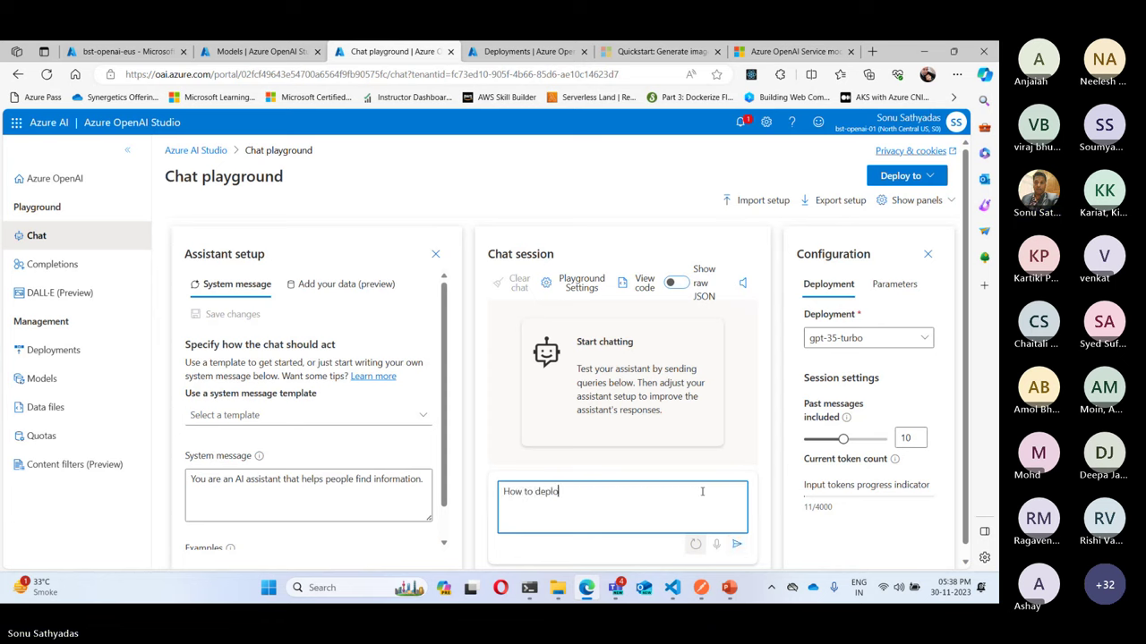
key("BackSpace")
key("BackSpace")
key("BackSpace")
key("BackSpace")
key("BackSpace")
key("BackSpace")
key("BackSpace")
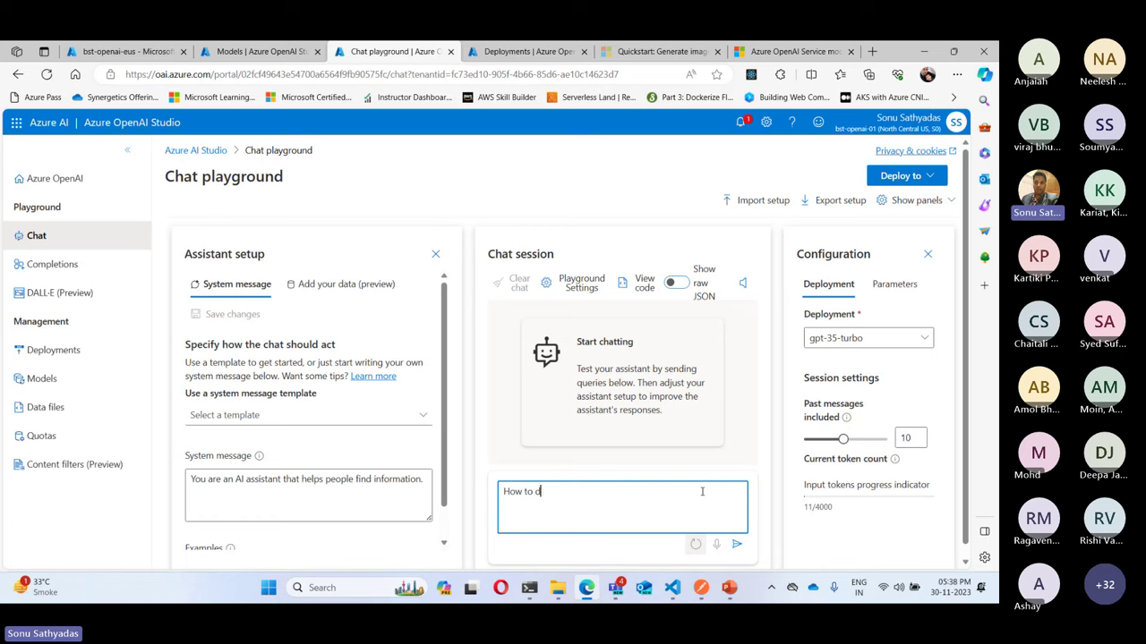
type("upload a file in Azure ")
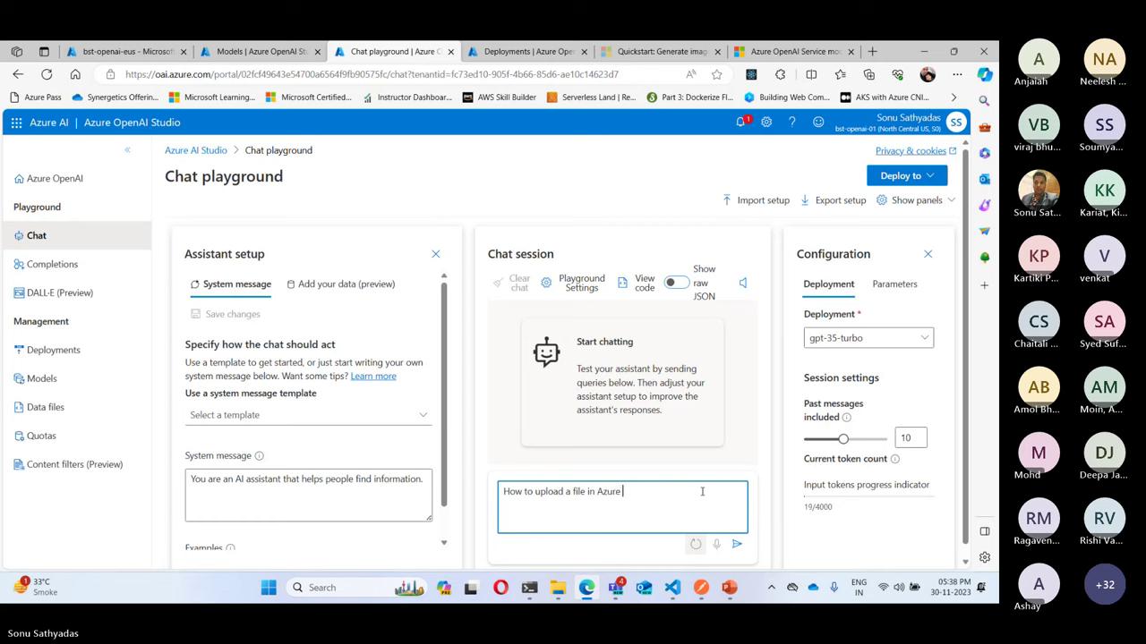
type("Blob storage?")
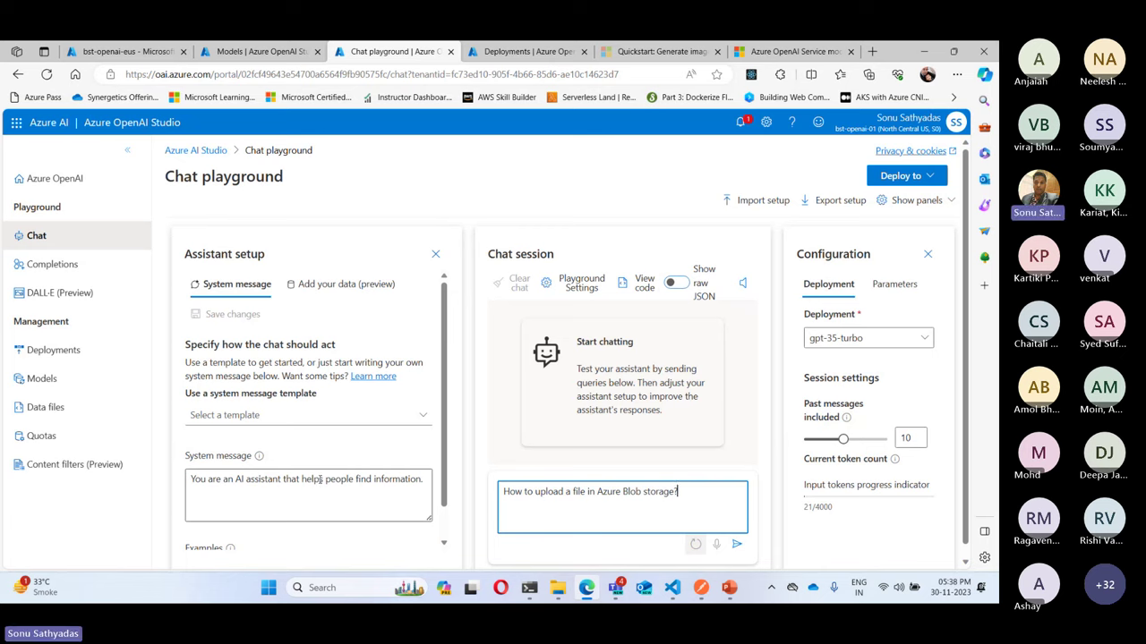
- Change the system message to "You are an AI assistant that helps users to manage their Azure services." and save the update
left_click_drag(326, 479, 450, 486)
type("users ")
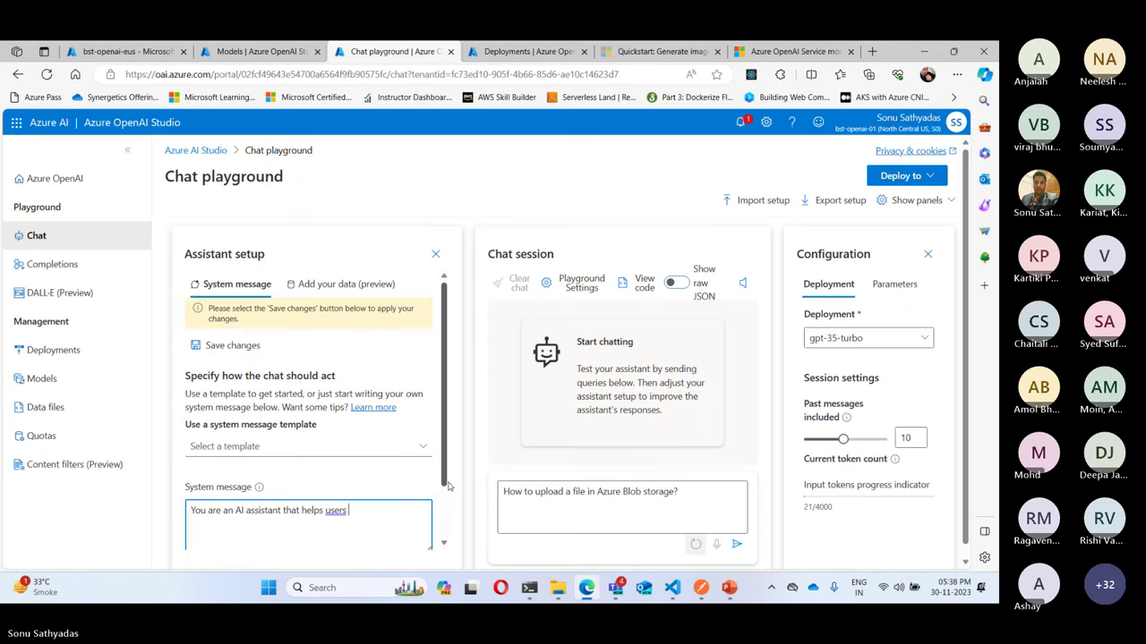
type("to mana")
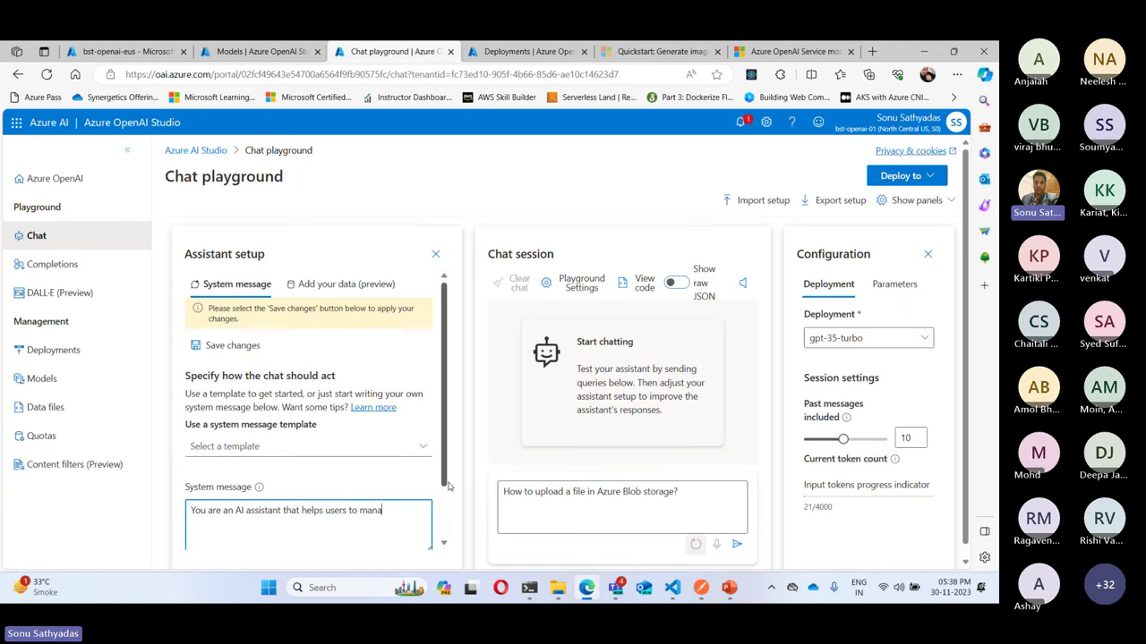
type("ge their Azure se")
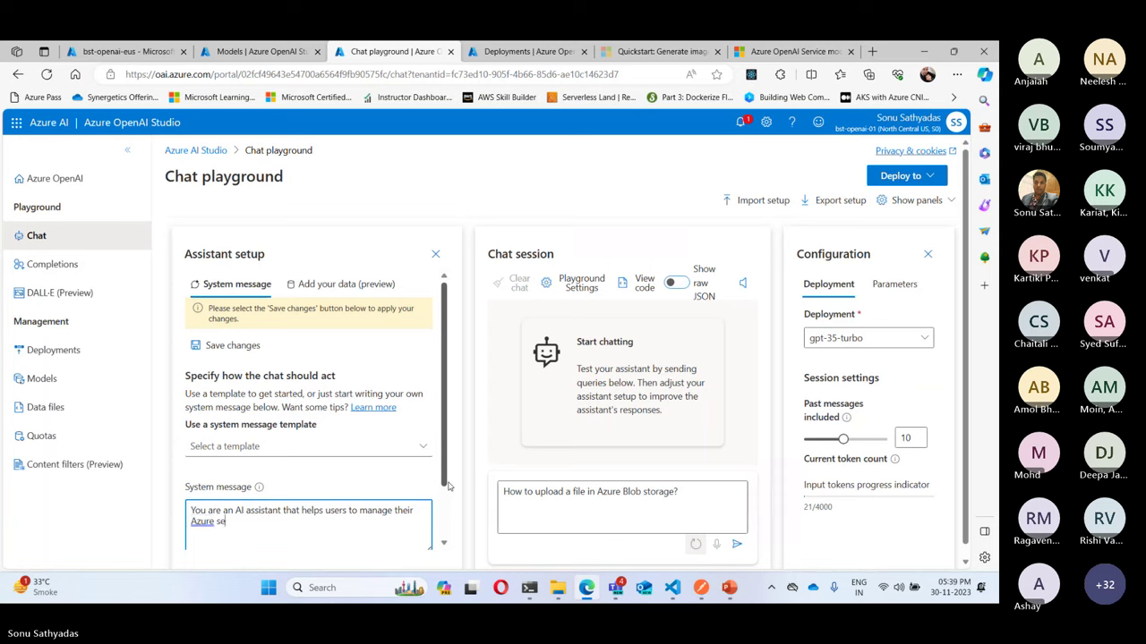
type("rvices.")
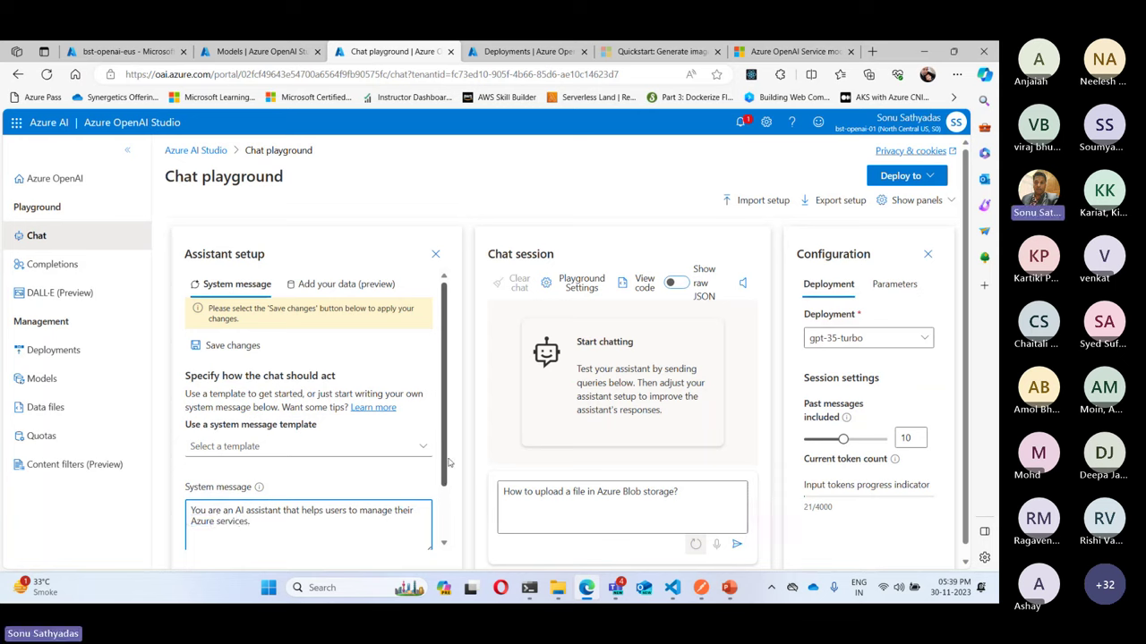
left_click(234, 347)
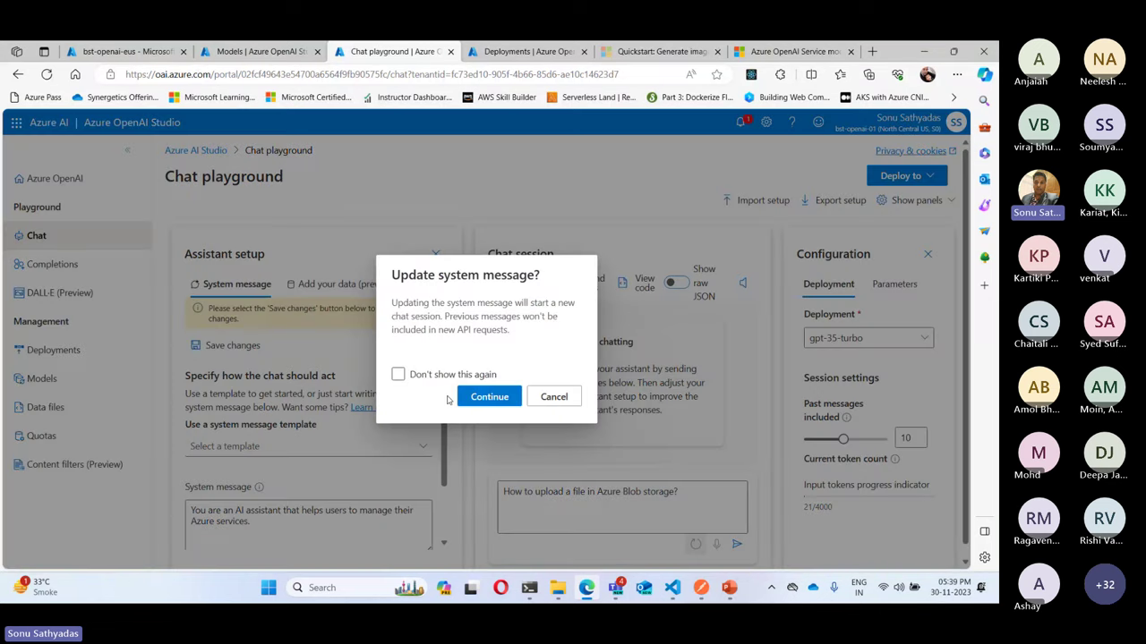
left_click(477, 398)
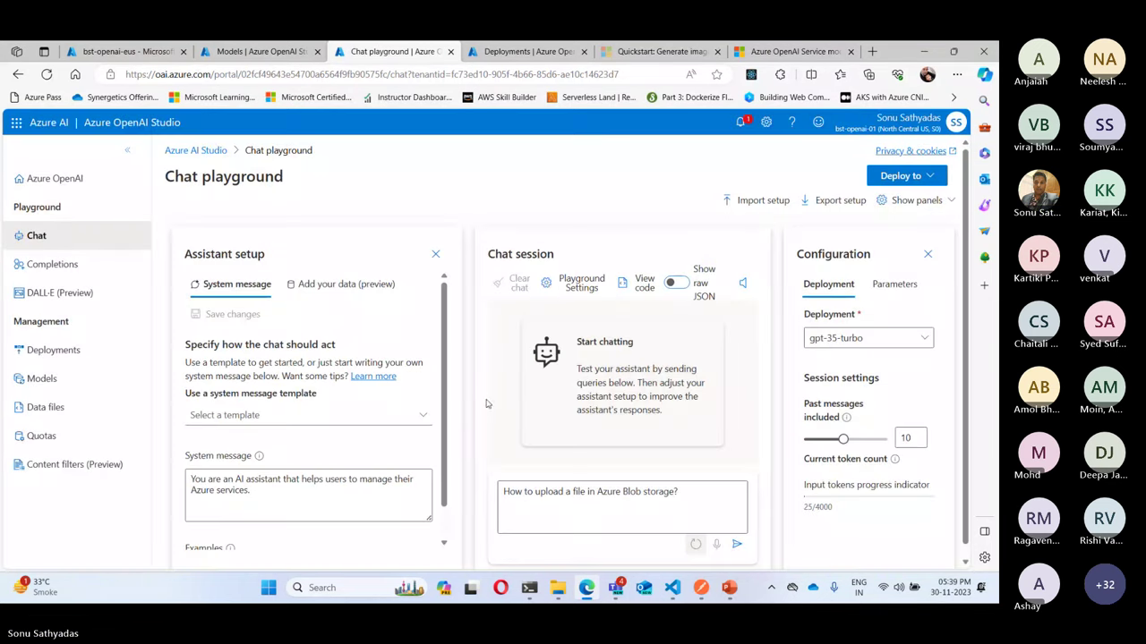
- Send the Blob storage question to the assistant and read through the upload methods in its answer
left_click(693, 493)
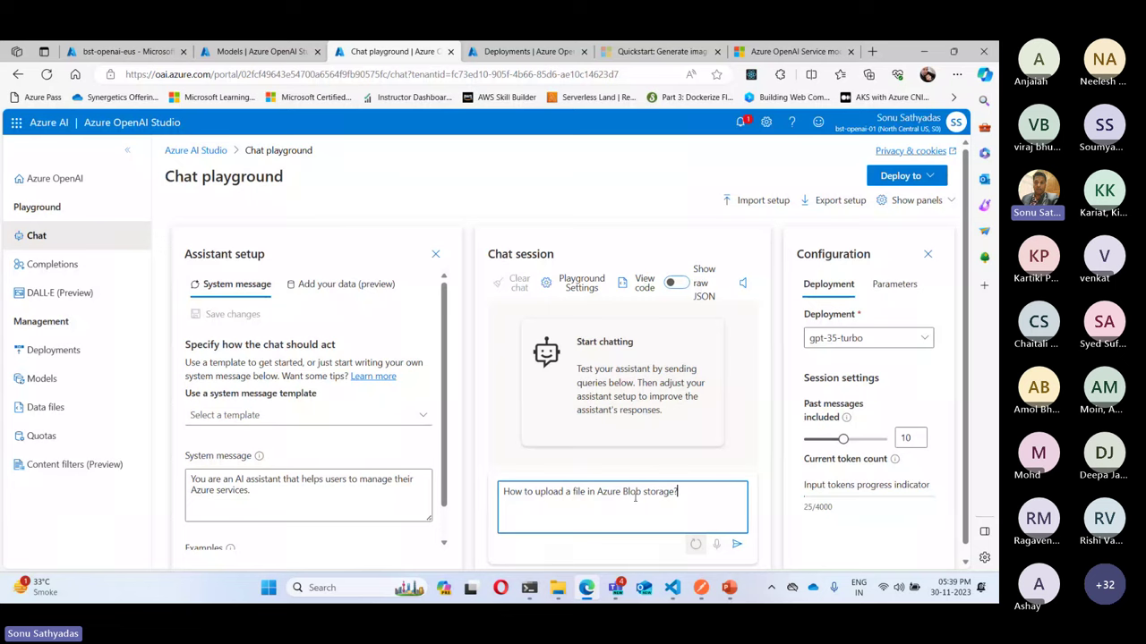
left_click(737, 544)
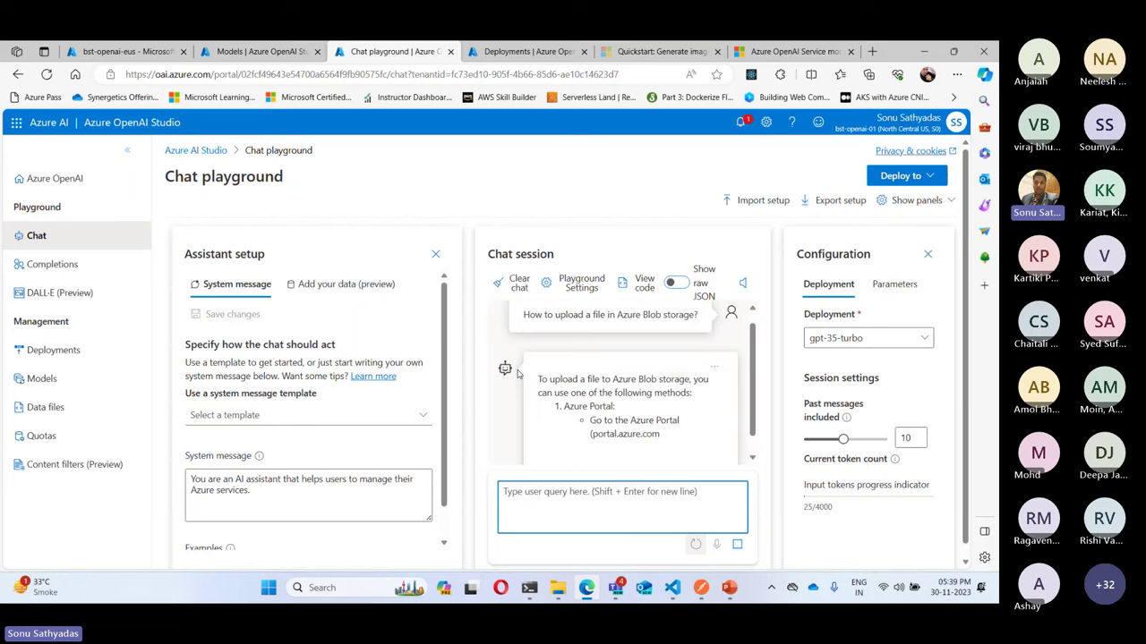
scroll(663, 393, "up", 5)
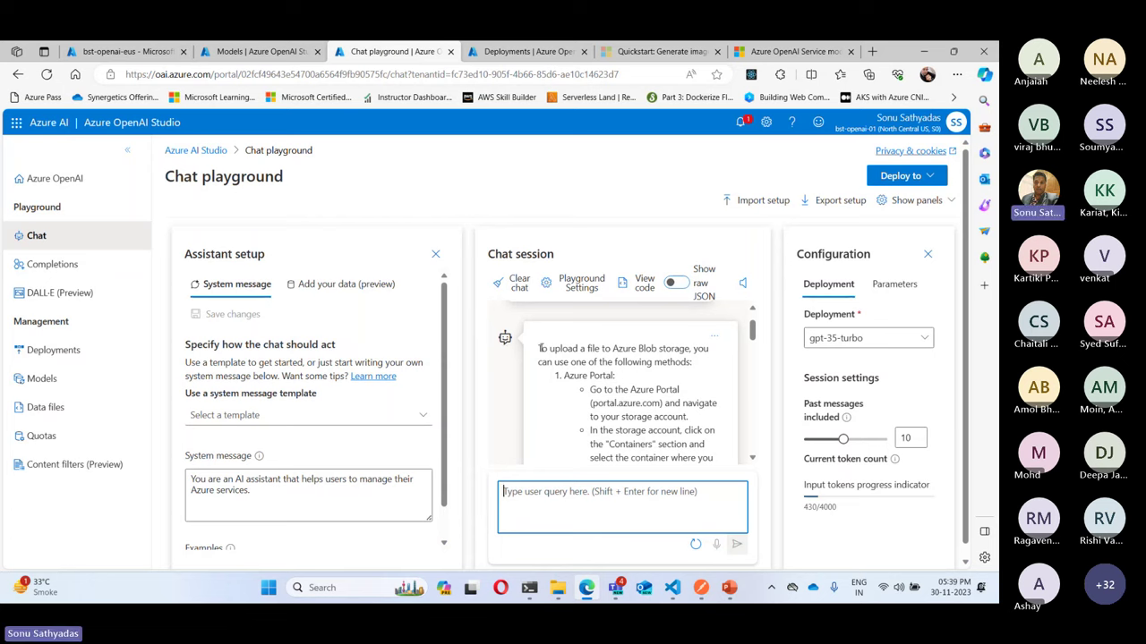
left_click_drag(540, 348, 687, 349)
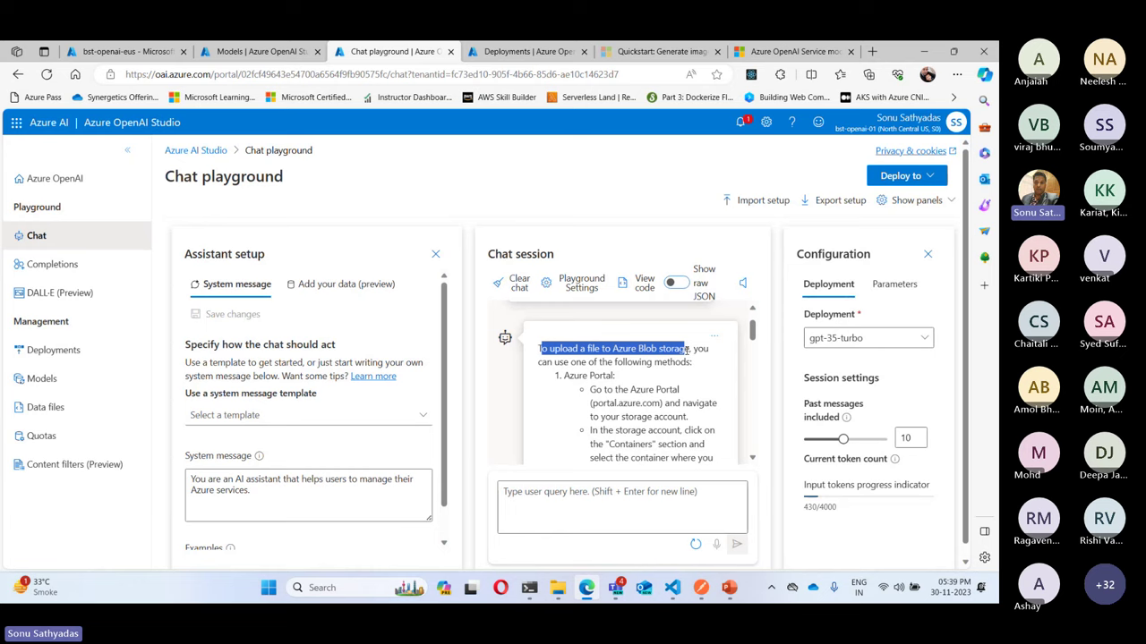
left_click_drag(688, 349, 705, 349)
scroll(590, 373, "down", 5)
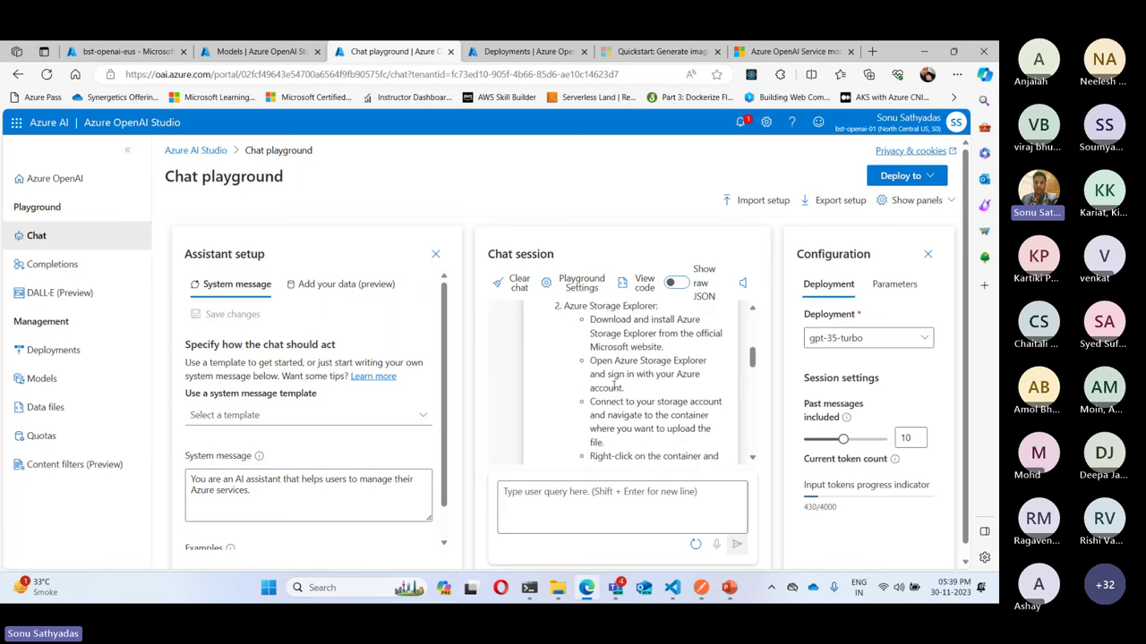
scroll(617, 396, "down", 3)
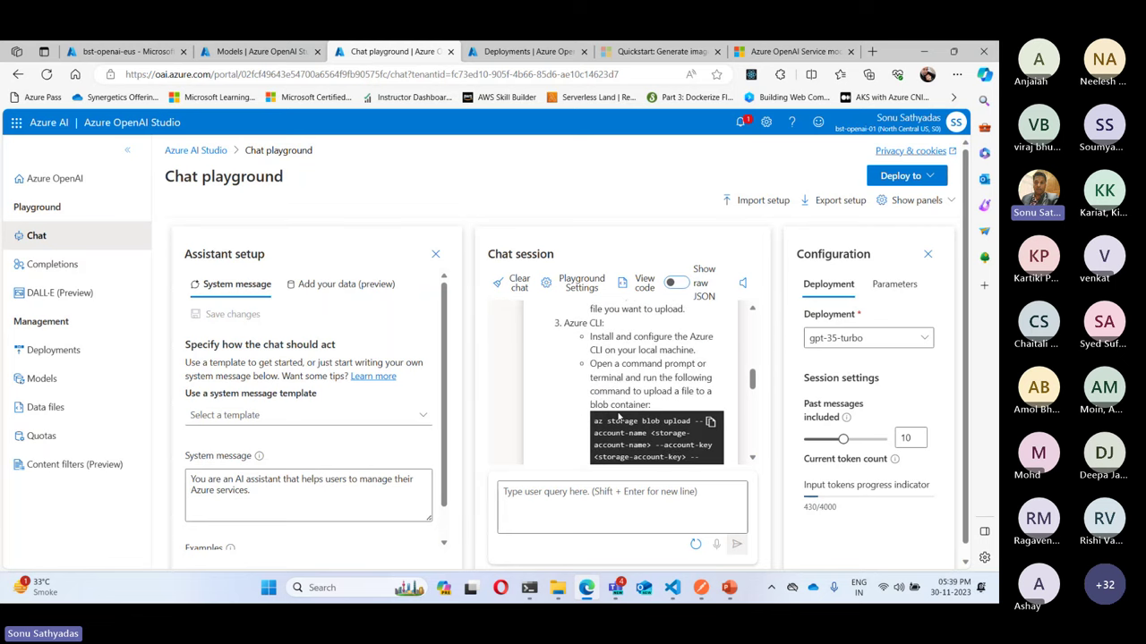
scroll(625, 419, "down", 4)
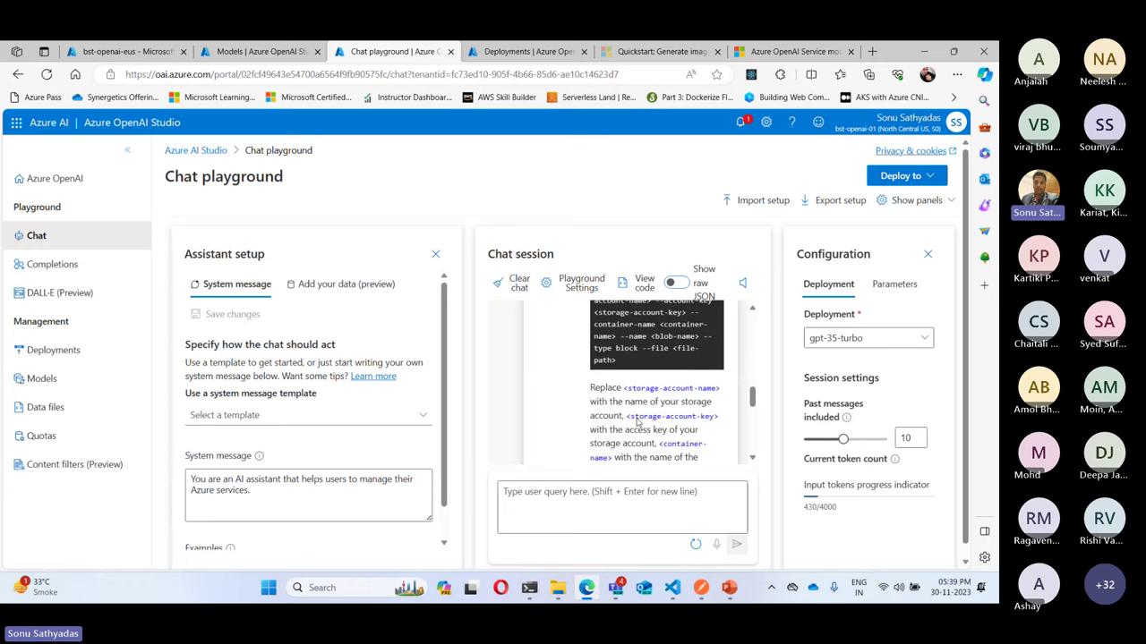
scroll(641, 391, "down", 2)
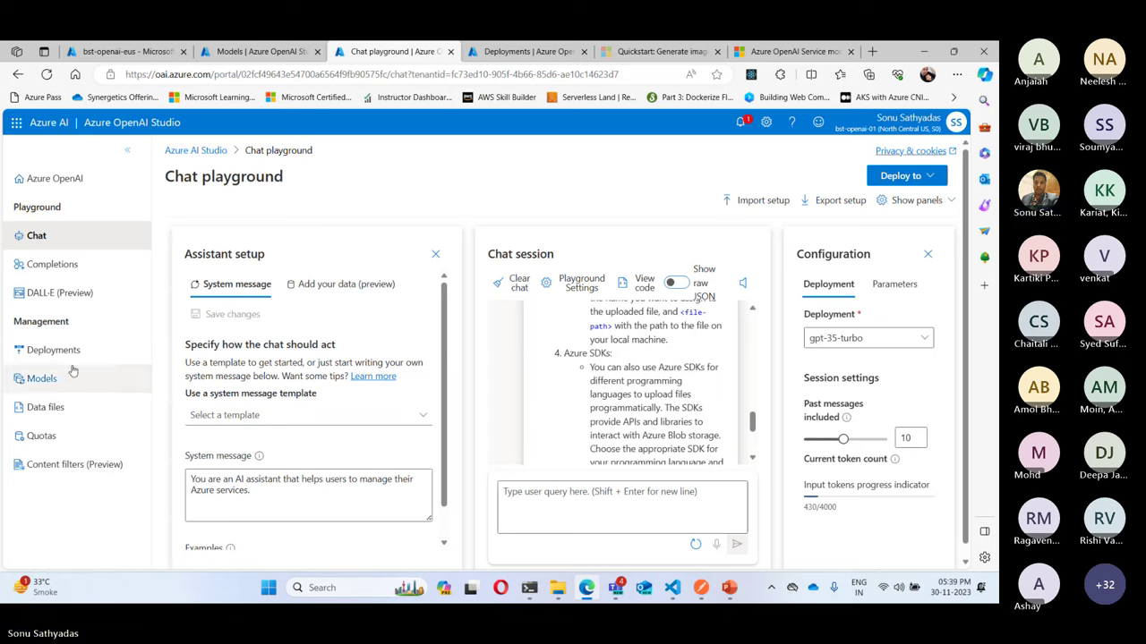
- Open the Completions playground, compare it with the Chat playground and check its deployment selection
left_click(47, 268)
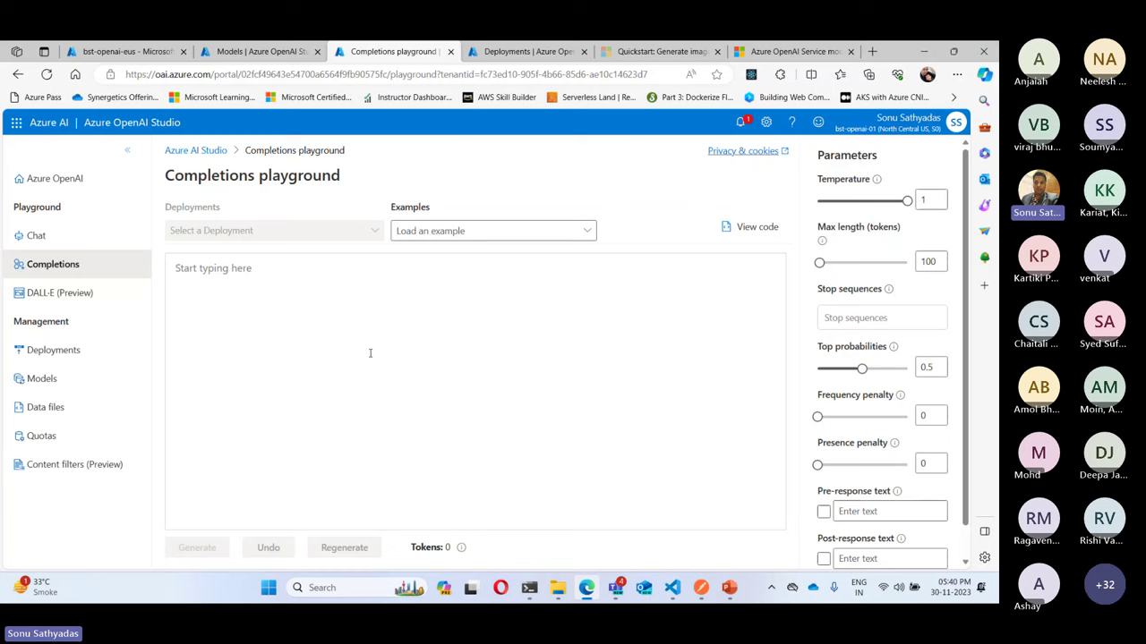
left_click(36, 235)
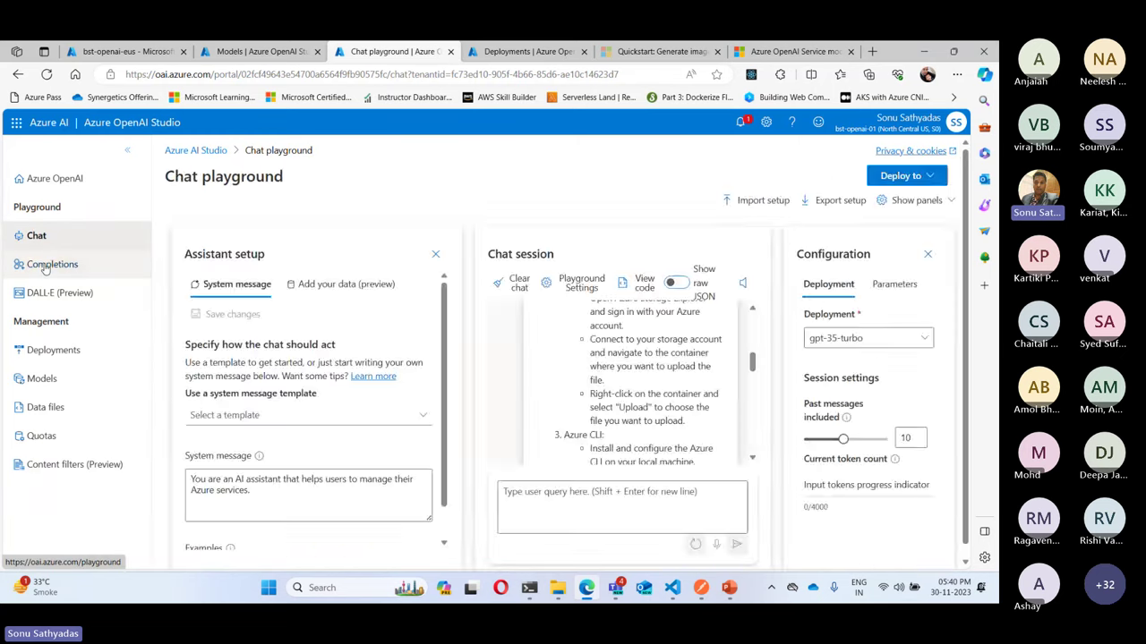
left_click(45, 266)
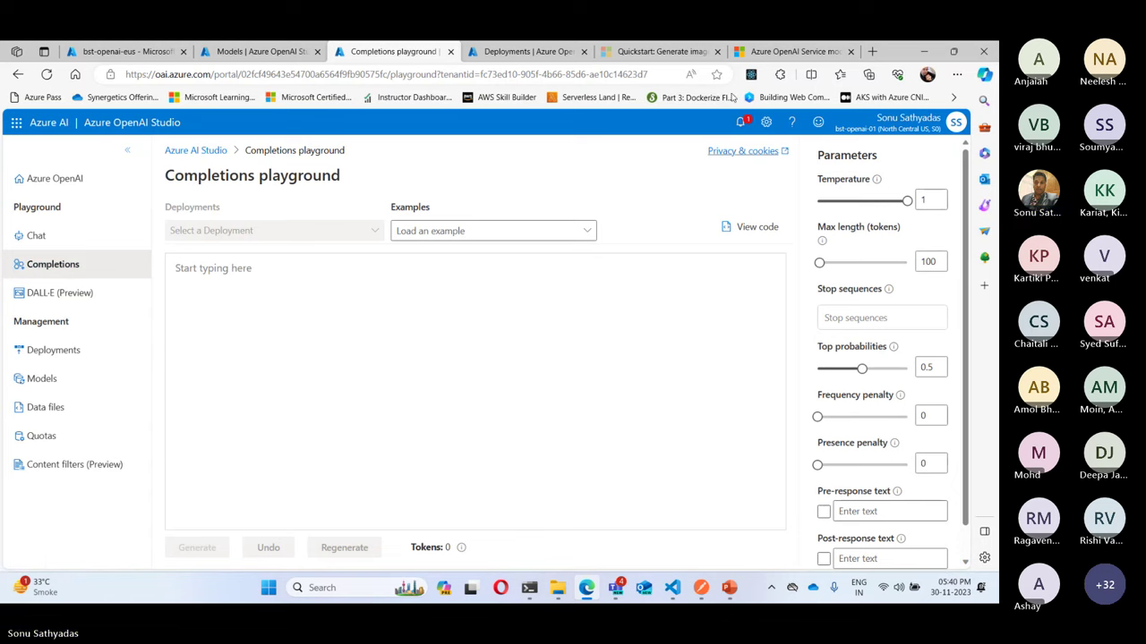
- Switch to the Azure OpenAI models documentation, look over the GPT-4 and GPT-3.5 sections and open the Completions quickstart
left_click(788, 52)
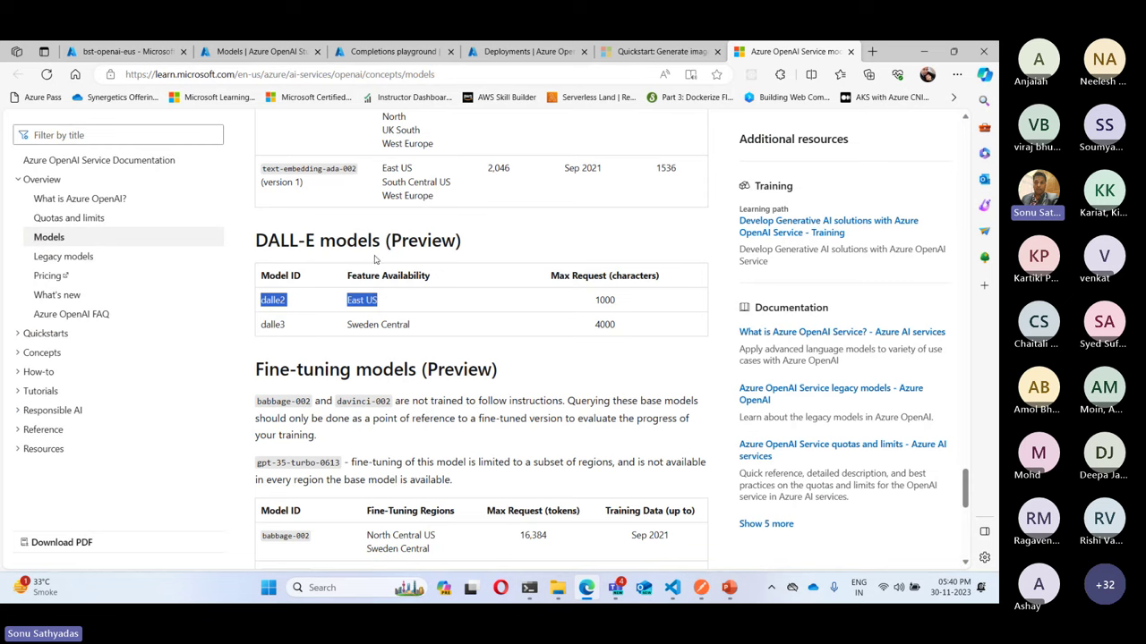
scroll(376, 259, "up", 15)
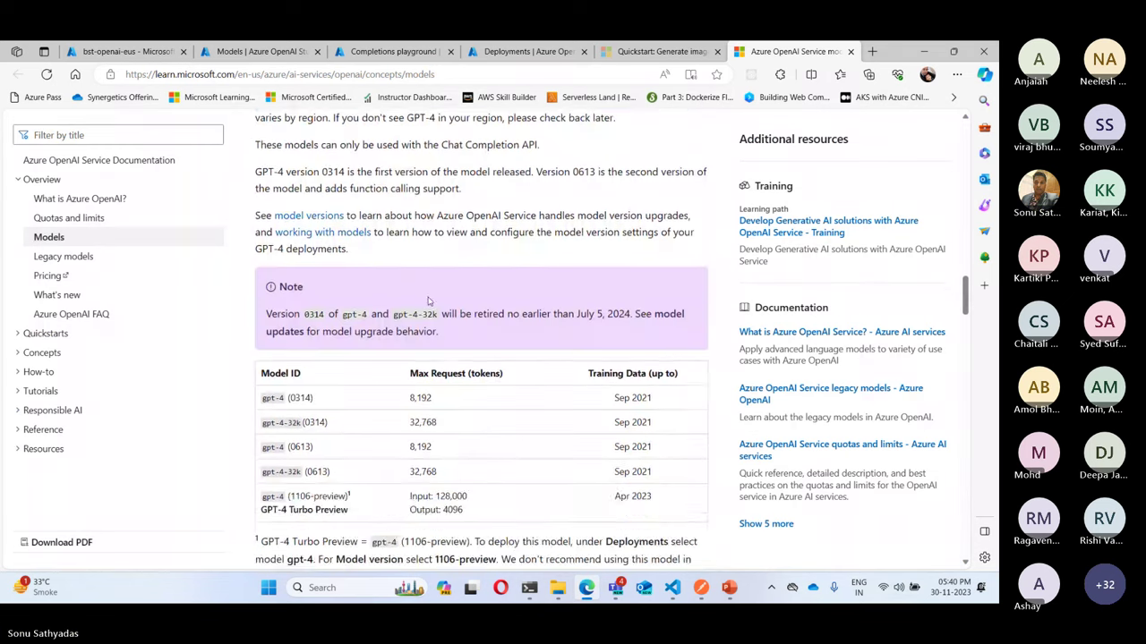
scroll(428, 301, "up", 1)
scroll(428, 296, "up", 10)
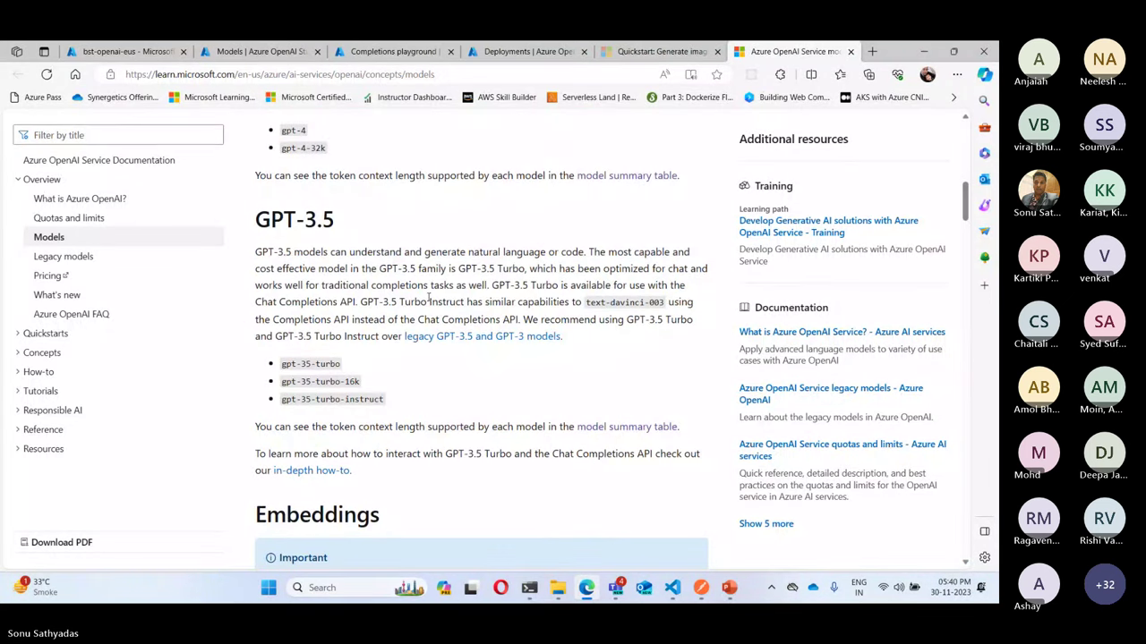
scroll(428, 296, "up", 1)
left_click(32, 353)
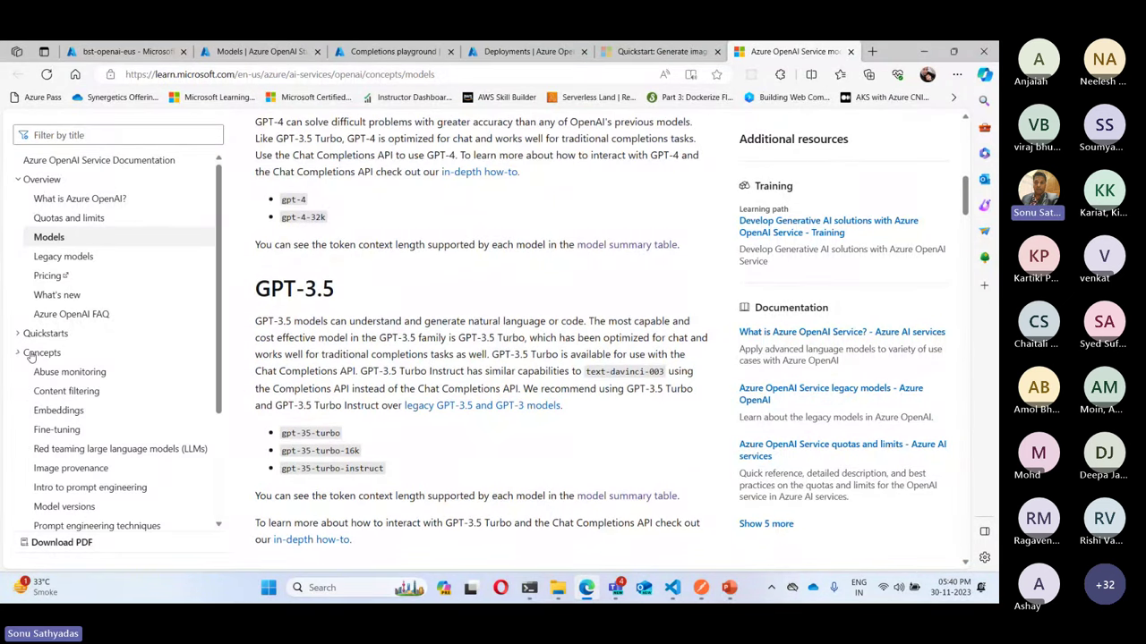
left_click(33, 335)
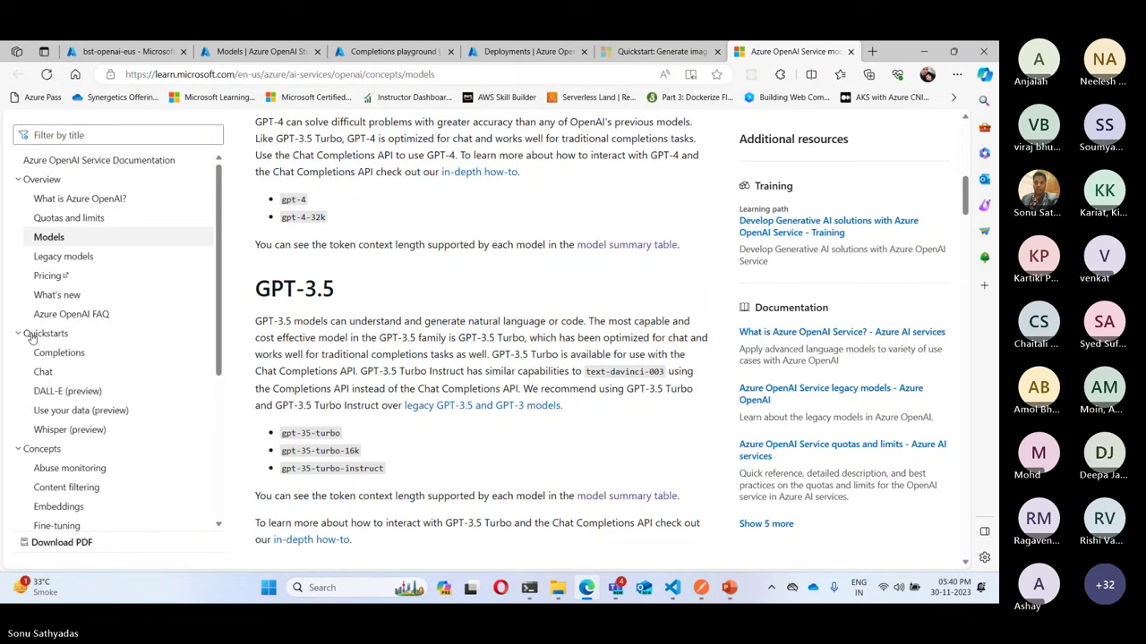
left_click(72, 355)
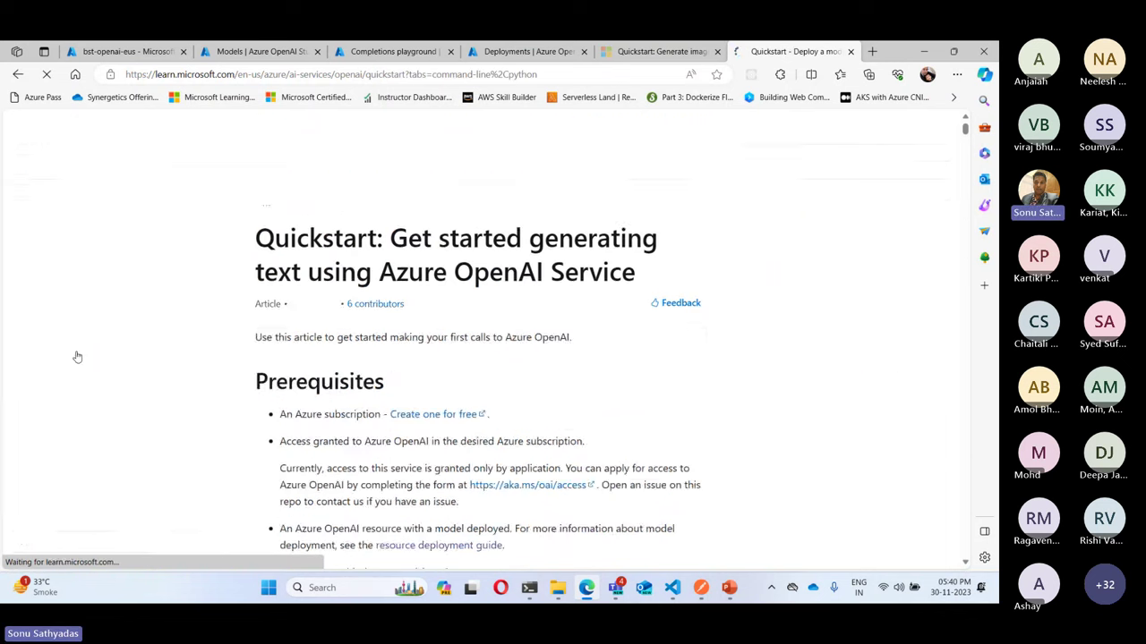
- Examine the Completions quickstart's prerequisites and Python setup for the model deployment it requires
scroll(634, 332, "down", 3)
scroll(591, 331, "up", 4)
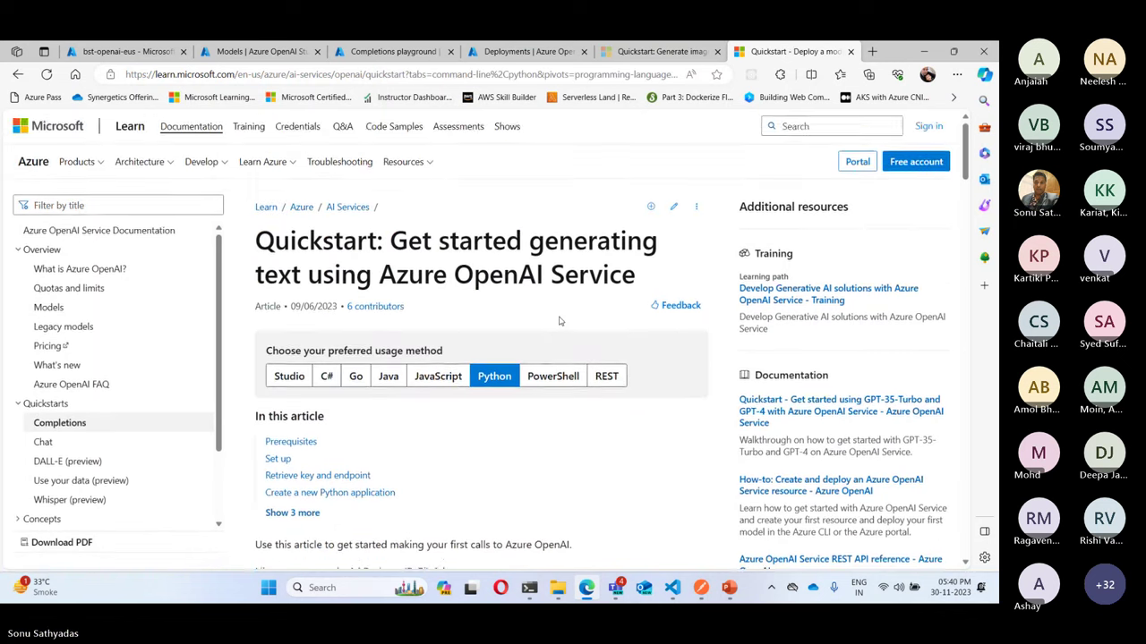
scroll(560, 320, "down", 7)
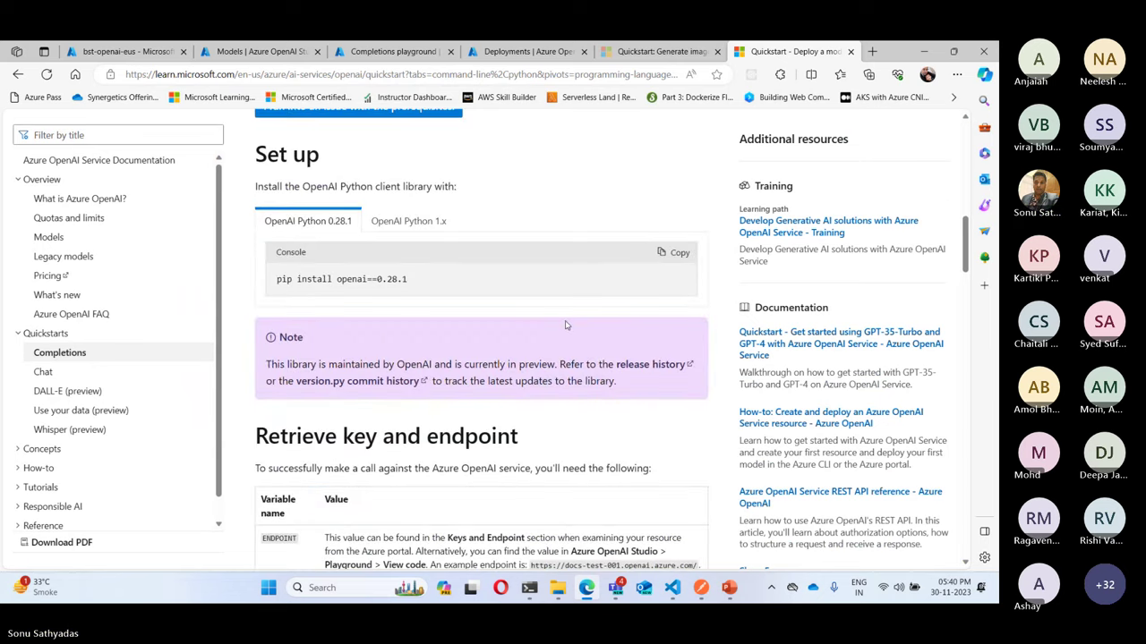
scroll(565, 325, "up", 1)
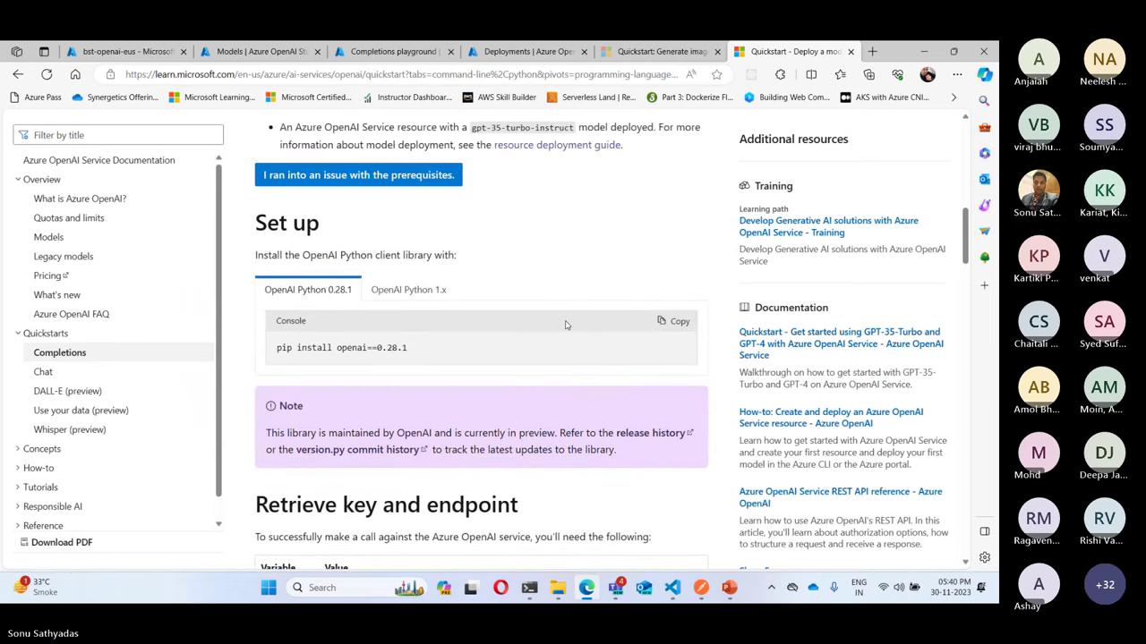
scroll(565, 325, "up", 4)
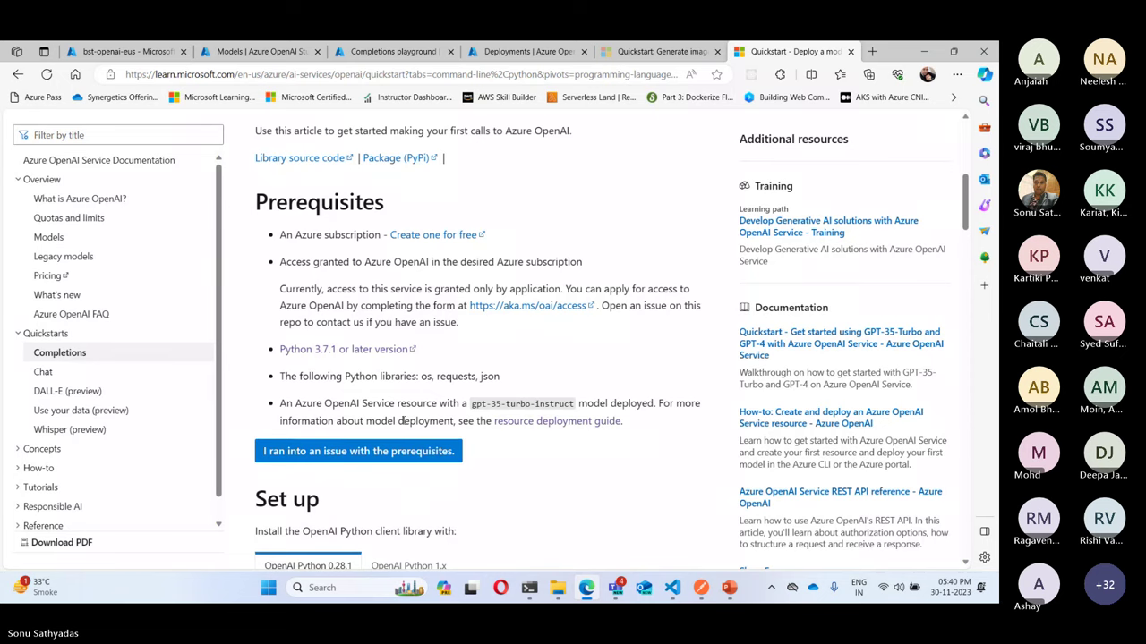
scroll(538, 372, "up", 2)
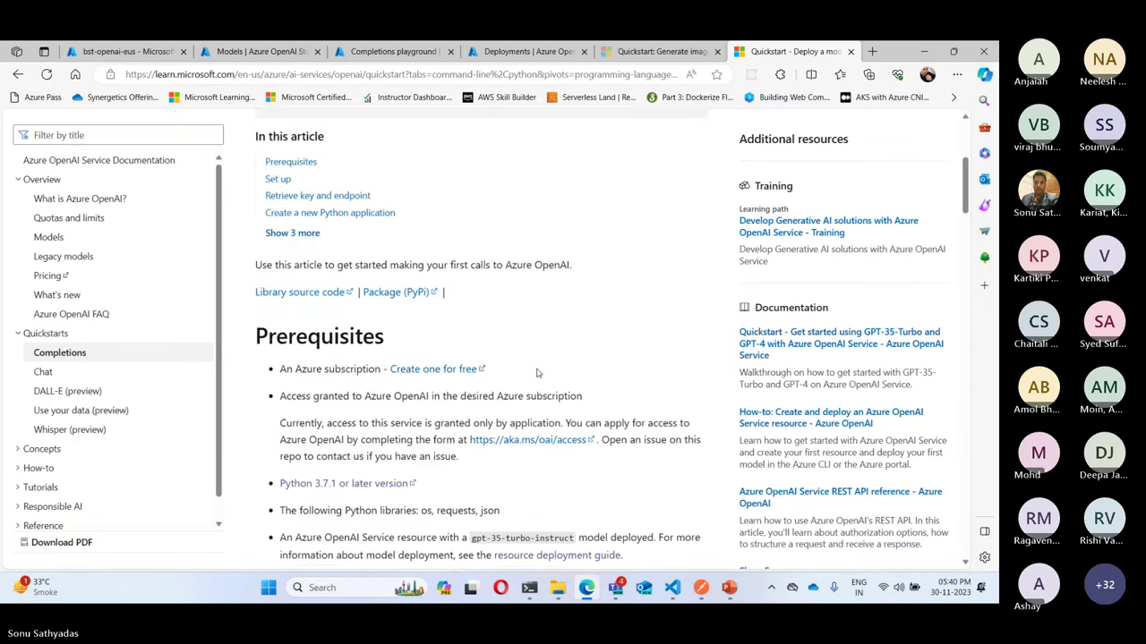
scroll(538, 372, "up", 3)
scroll(538, 372, "down", 4)
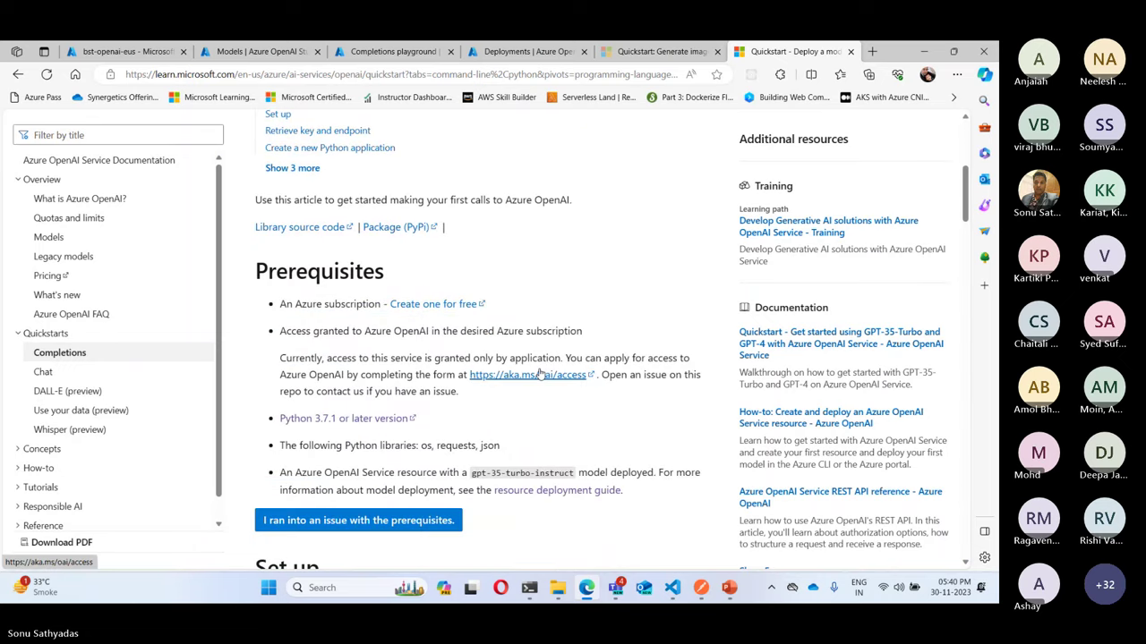
- Read the rest of the Completions quickstart, covering library setup, key and endpoint retrieval, environment variables and the sample output
scroll(537, 372, "down", 3)
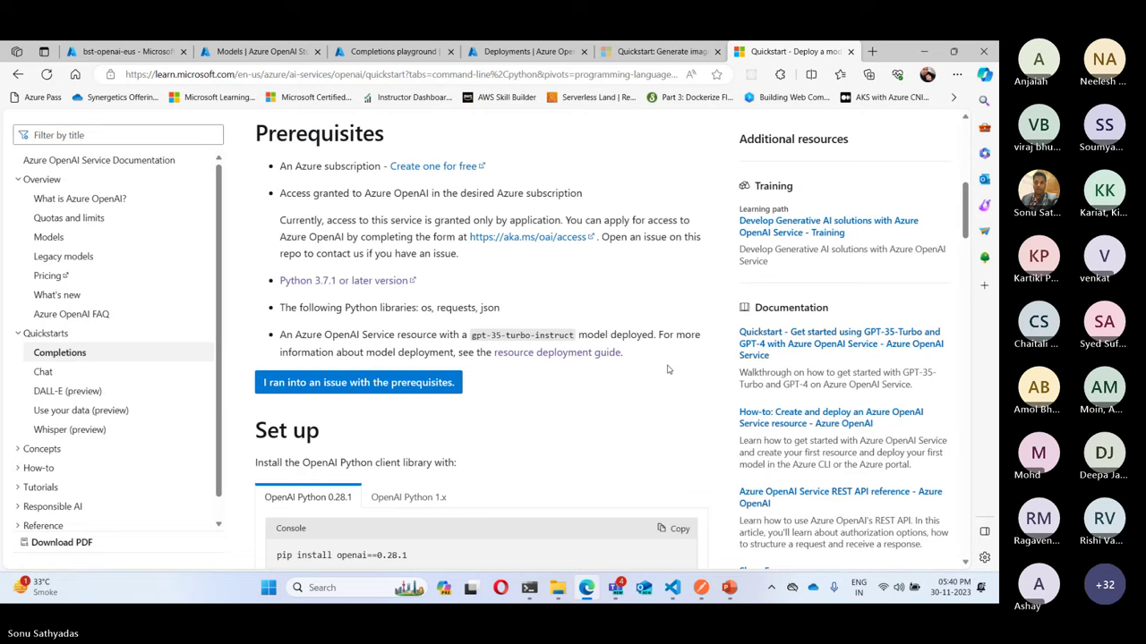
scroll(667, 369, "down", 5)
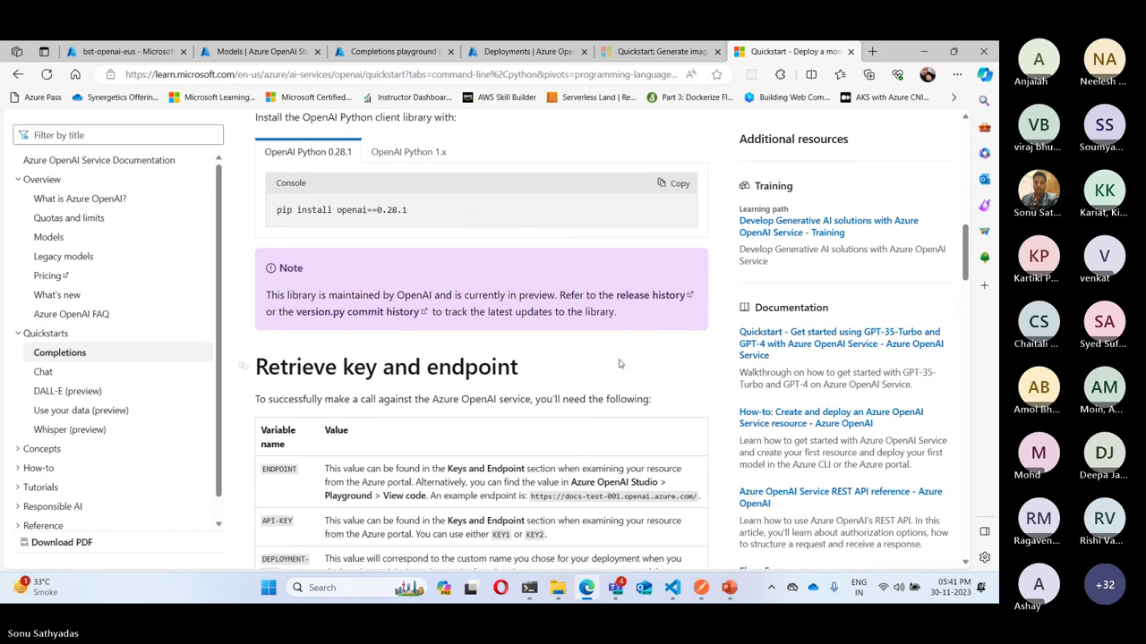
scroll(617, 367, "down", 2)
scroll(611, 392, "down", 3)
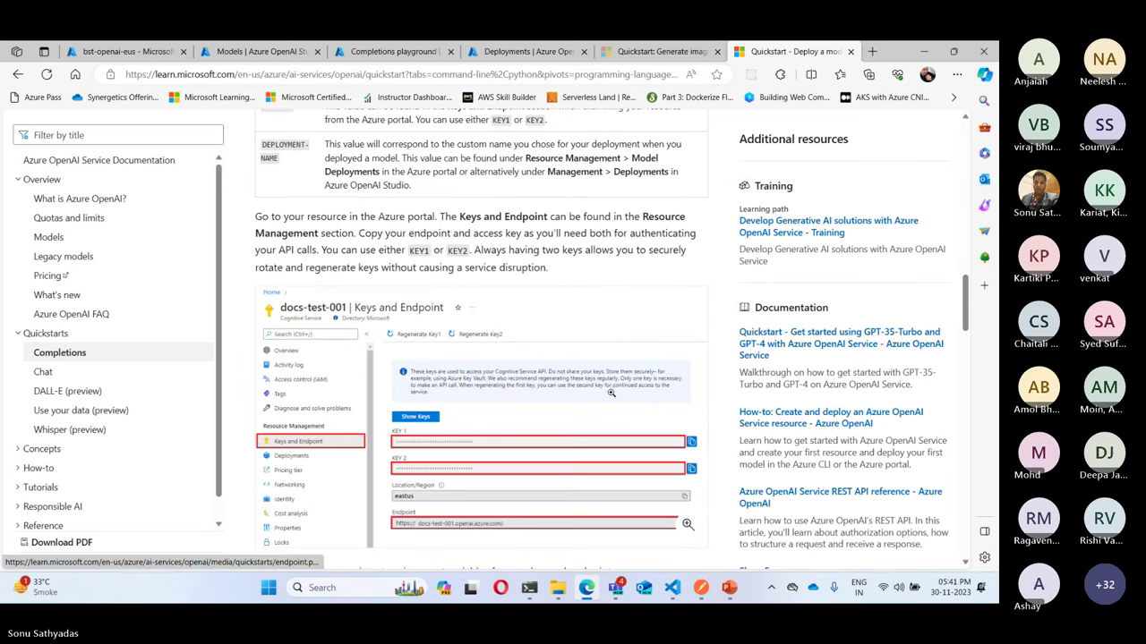
scroll(613, 392, "down", 3)
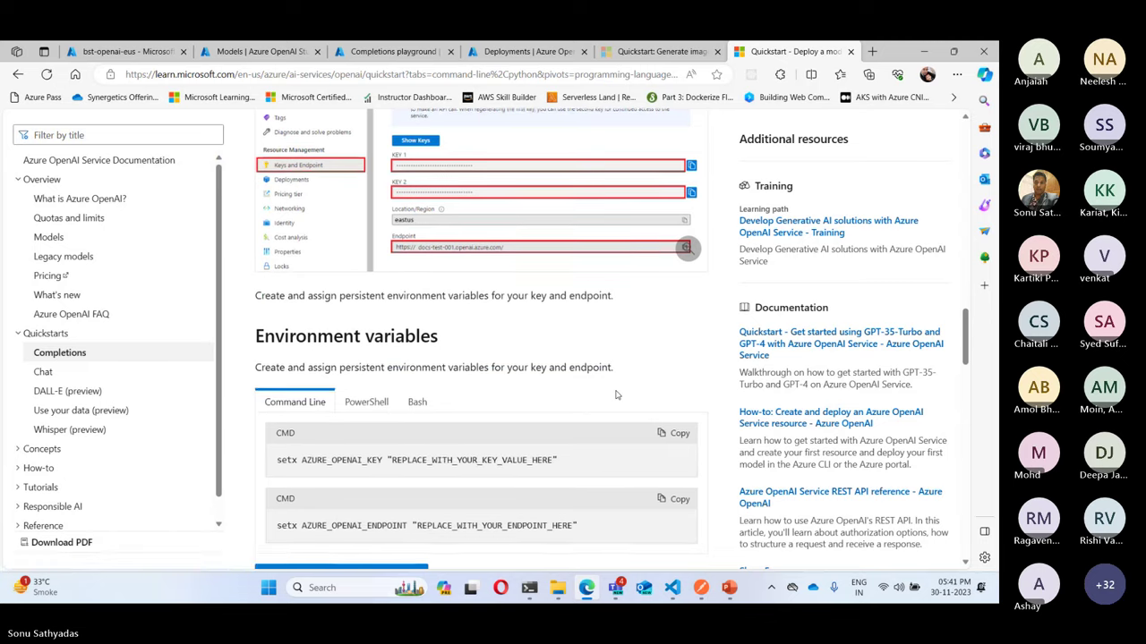
scroll(615, 393, "down", 4)
scroll(616, 393, "down", 7)
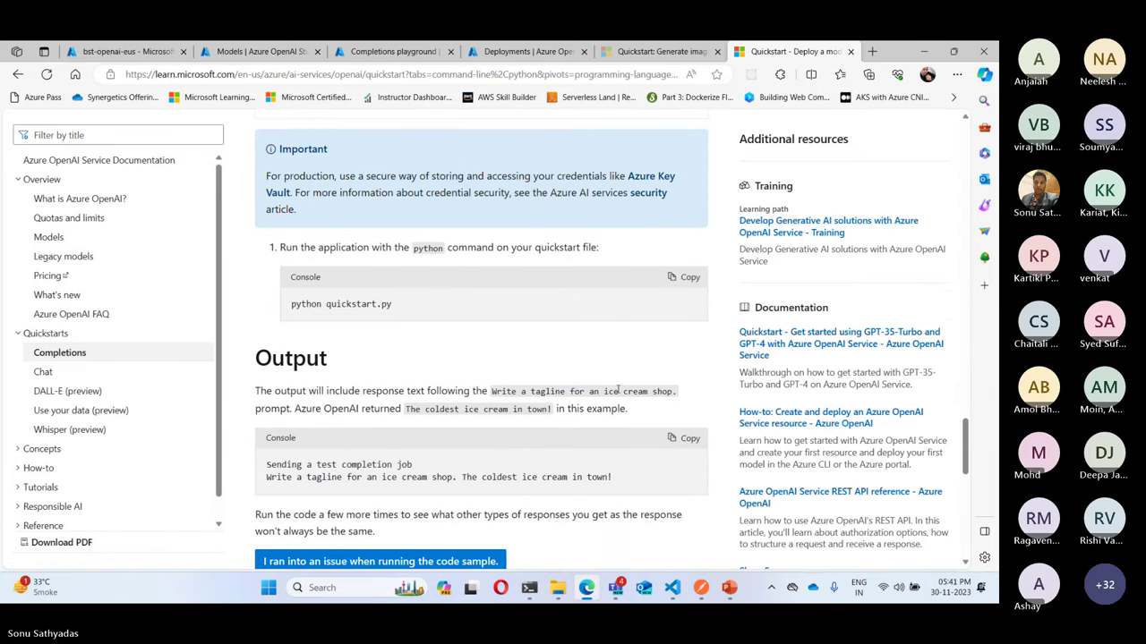
scroll(618, 392, "down", 5)
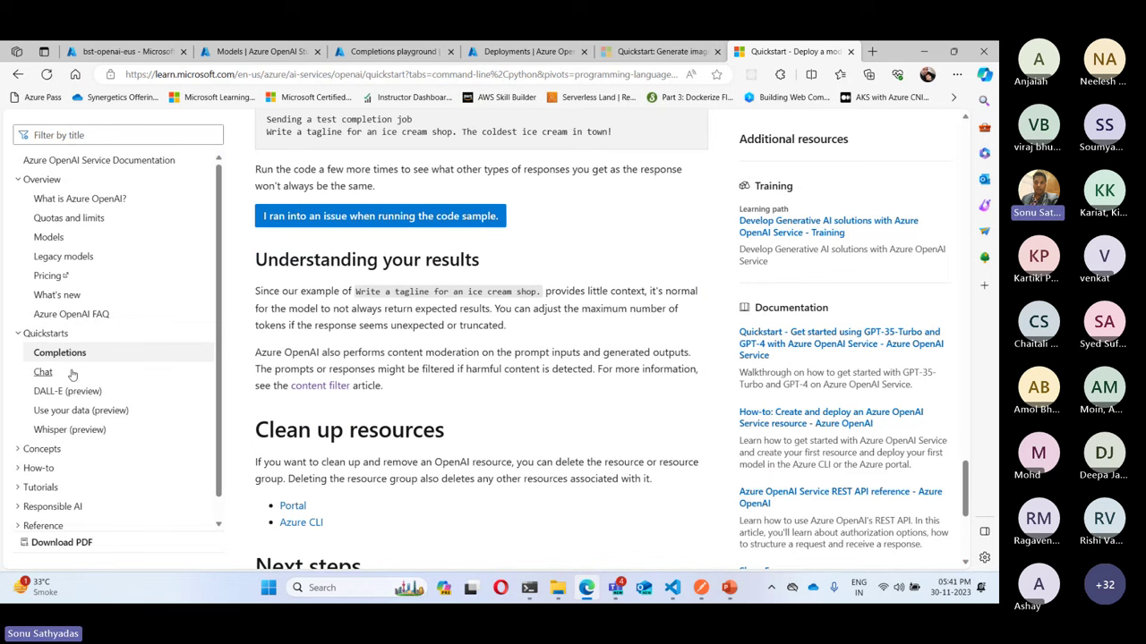
- Open the Chat quickstart and check its prerequisites for the model deployments it requires
left_click(43, 378)
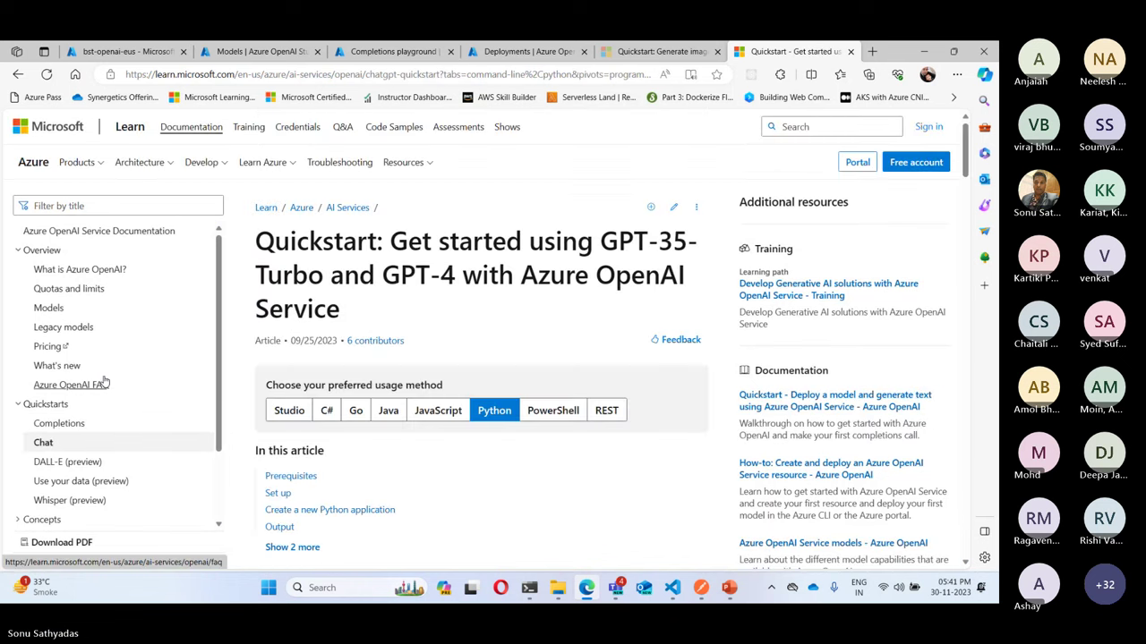
scroll(436, 409, "down", 4)
scroll(439, 412, "up", 3)
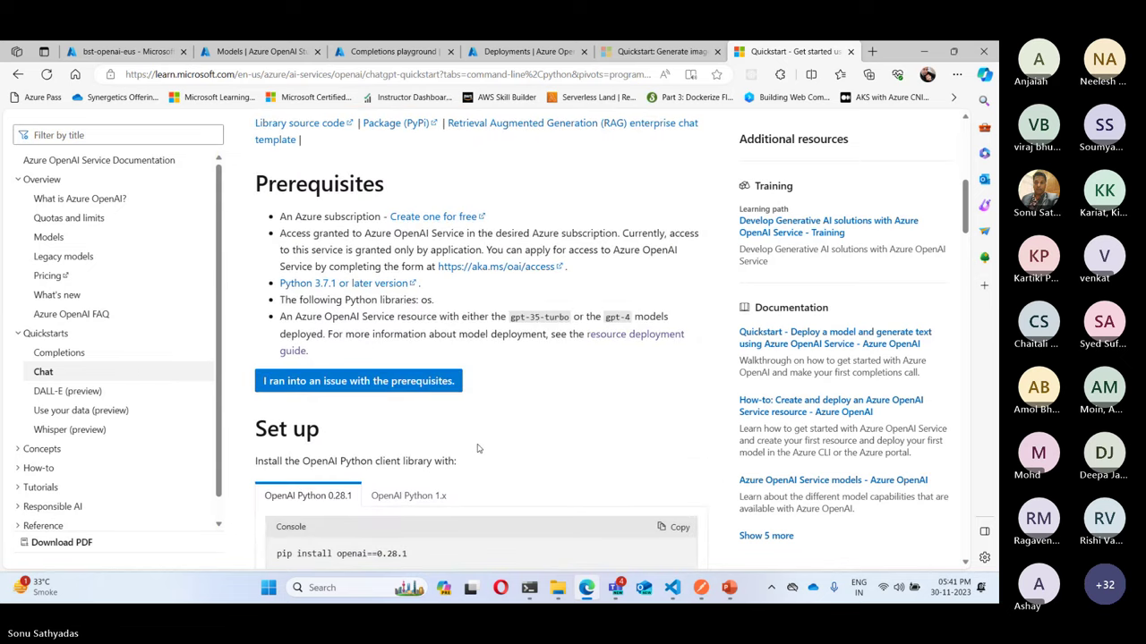
scroll(444, 442, "down", 2)
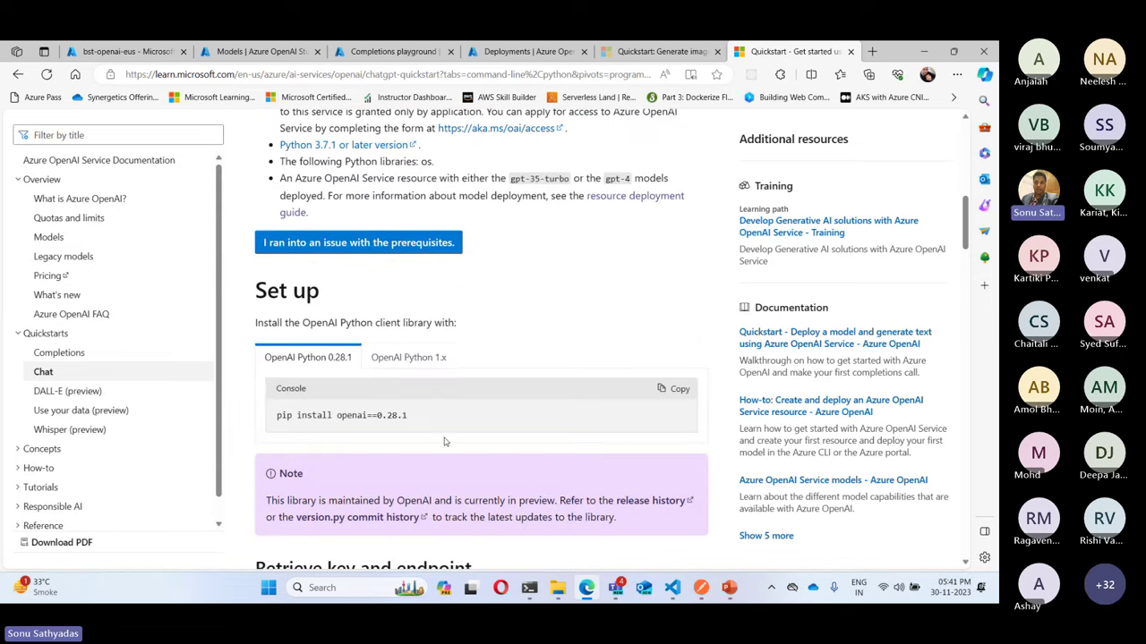
- Compare the Chat quickstart's install commands for OpenAI Python 0.28.1 and 1.x, and look over the key and endpoint section
left_click(416, 362)
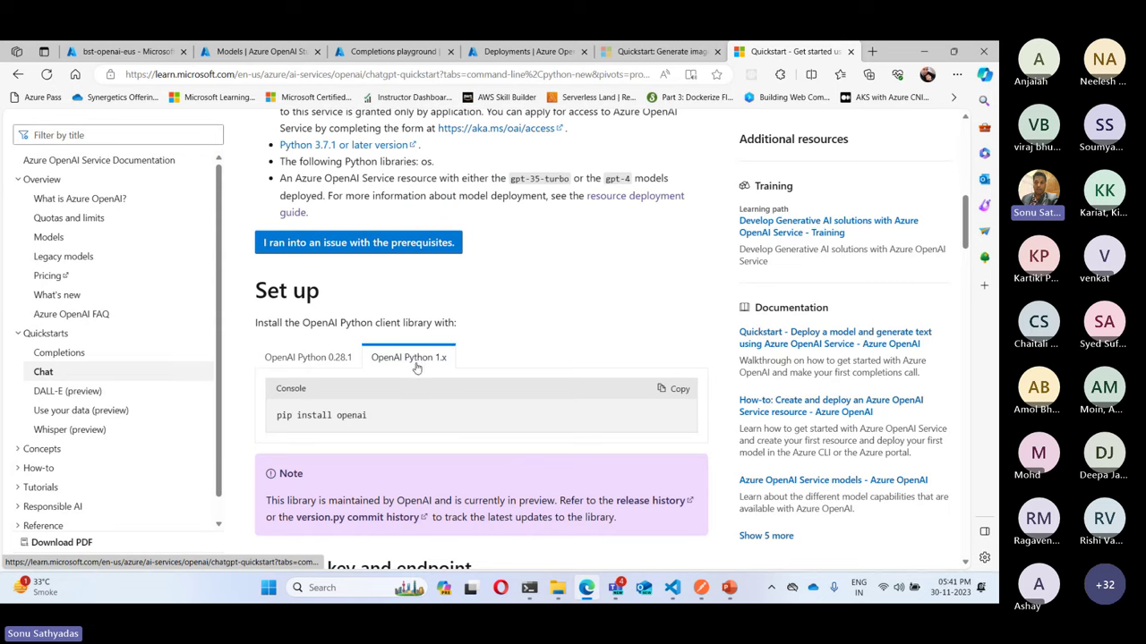
left_click(320, 361)
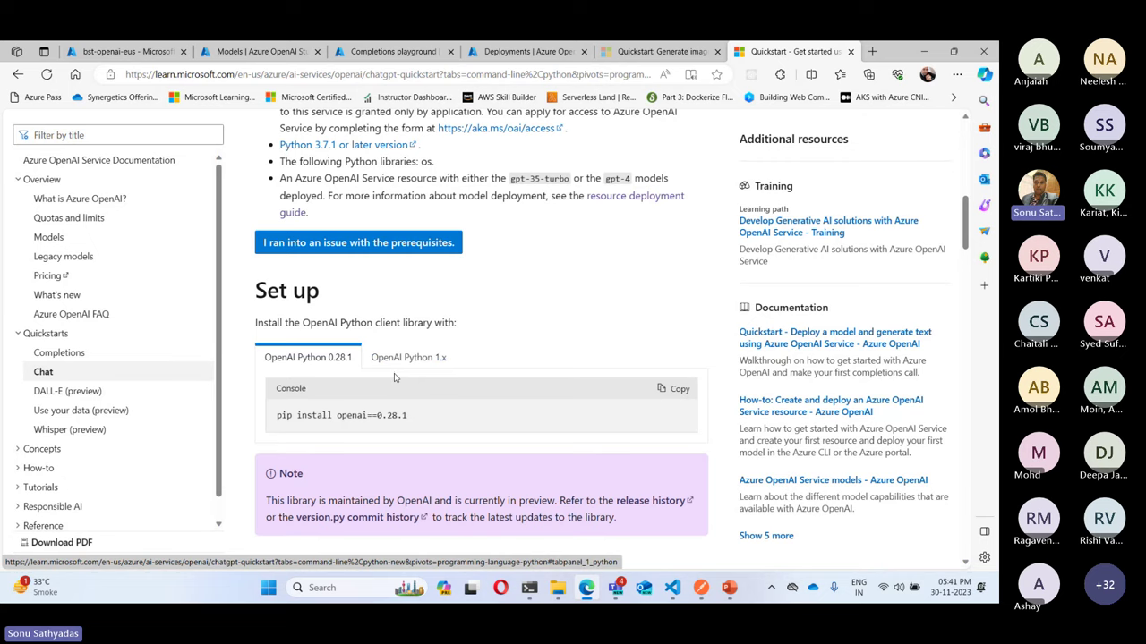
scroll(490, 318, "up", 10)
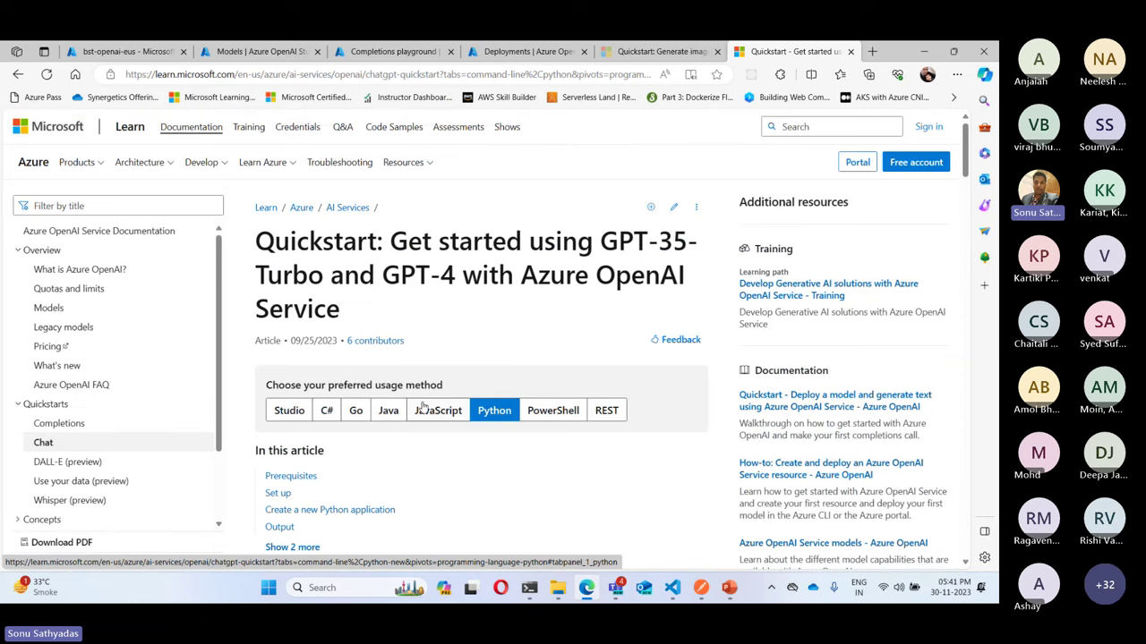
scroll(424, 407, "down", 7)
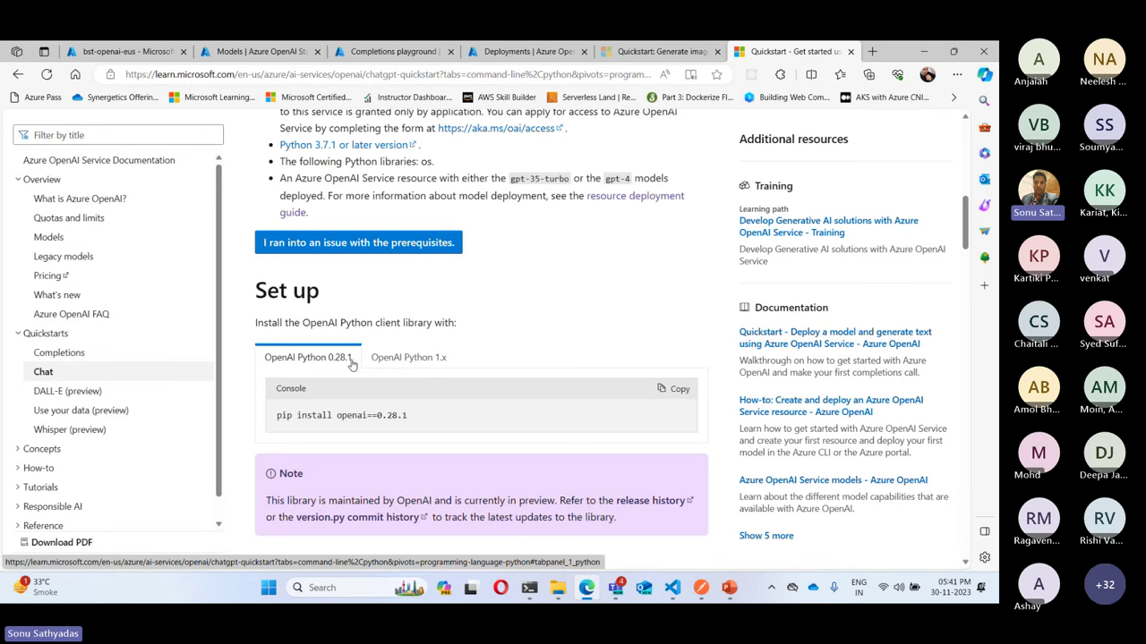
left_click(408, 357)
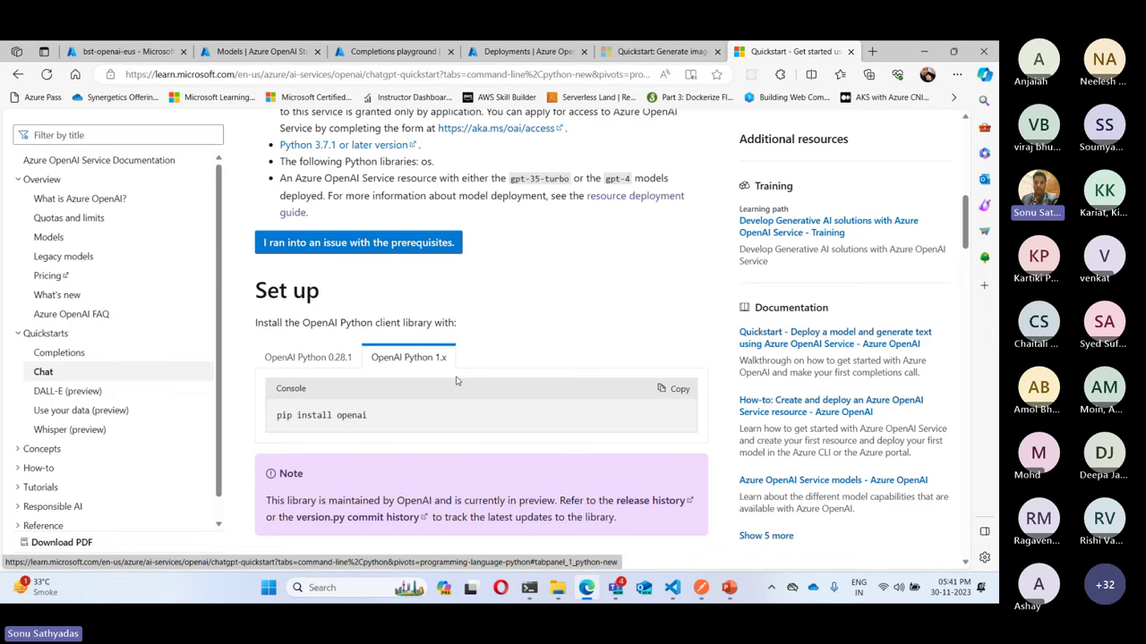
left_click(330, 358)
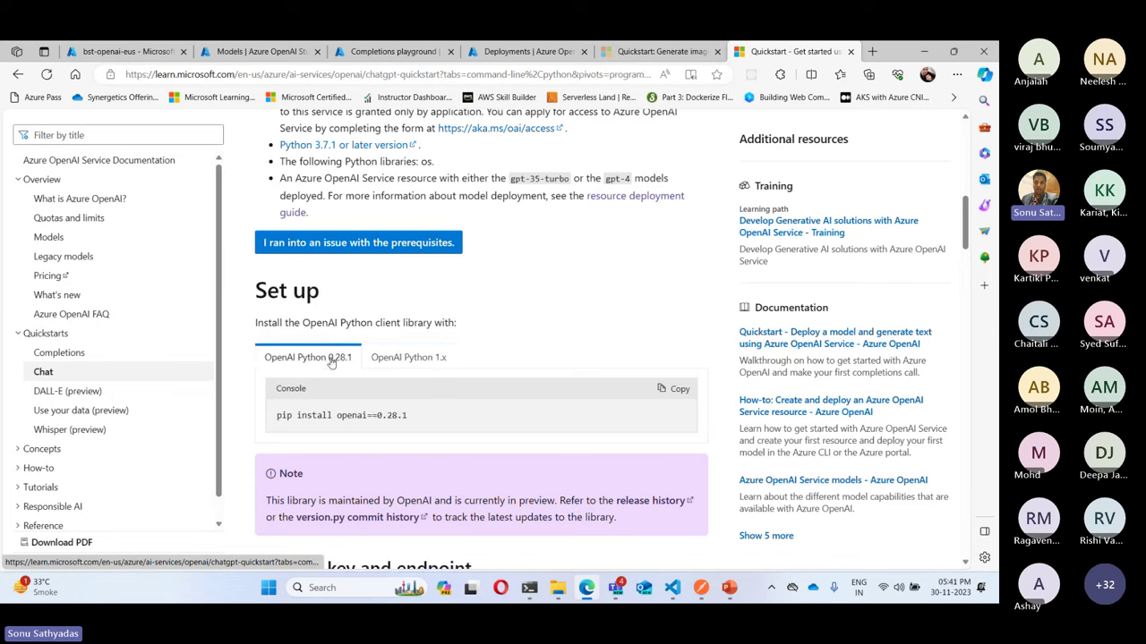
left_click_drag(409, 416, 371, 416)
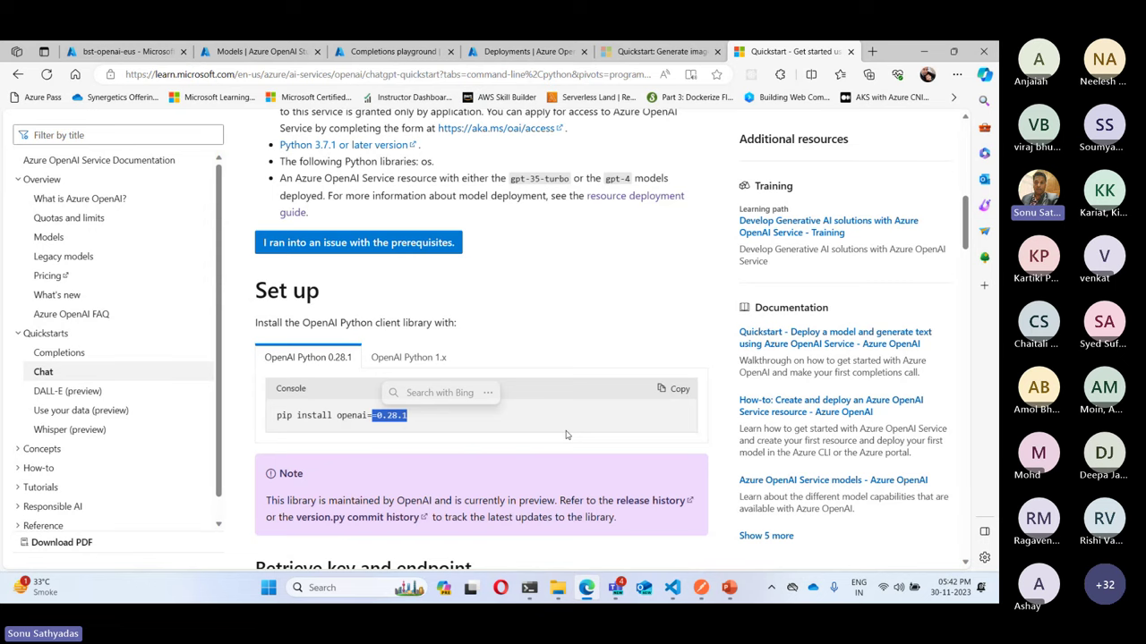
left_click(406, 358)
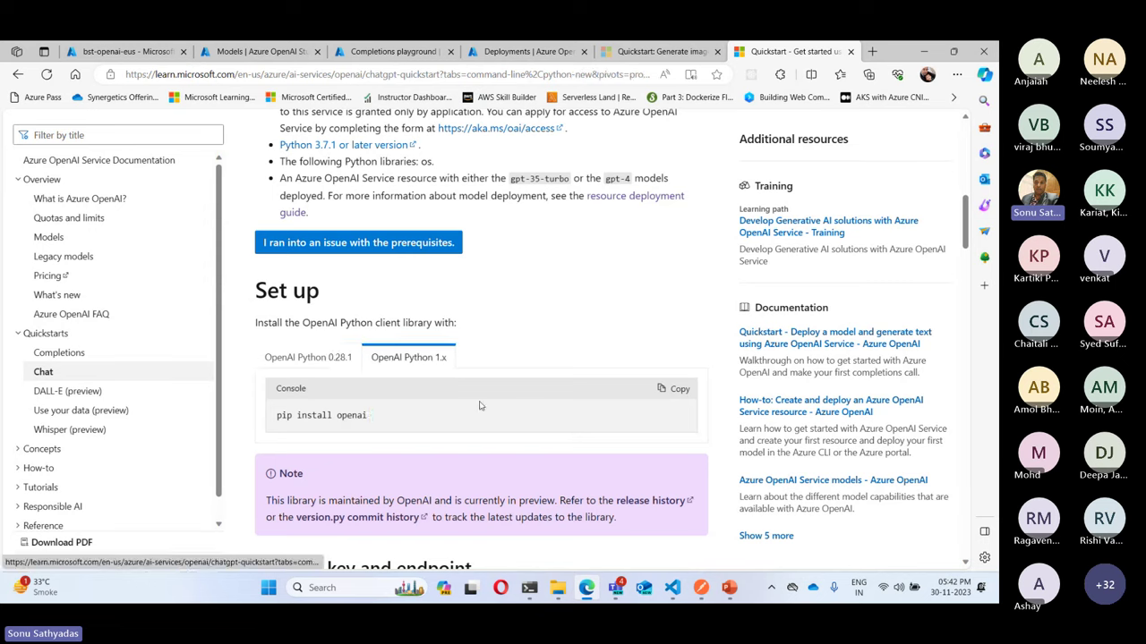
left_click(327, 360)
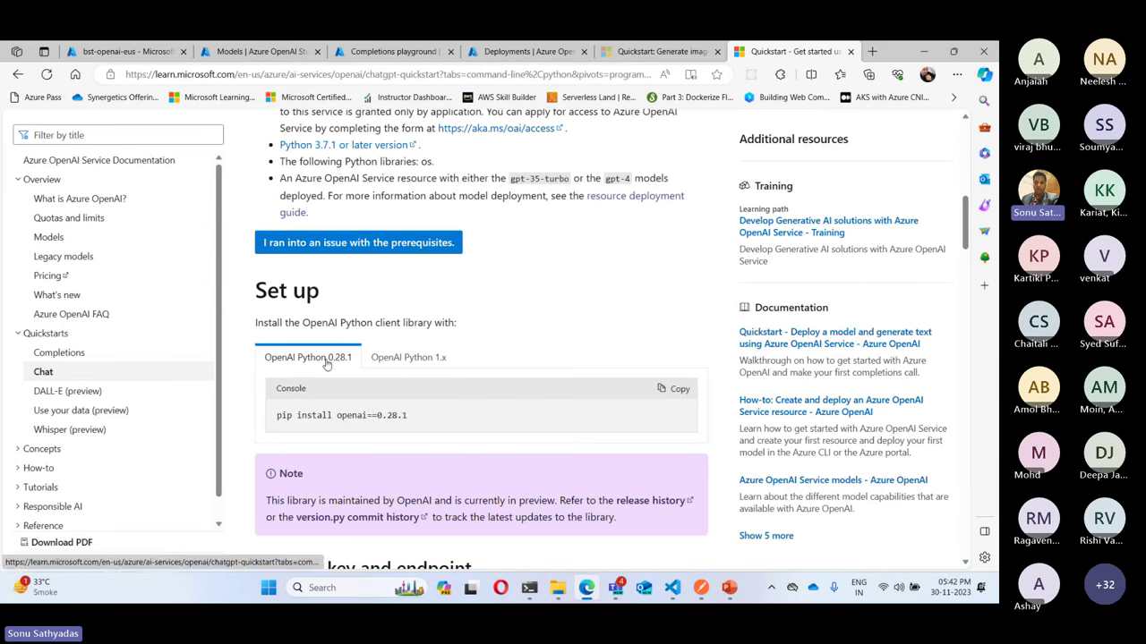
left_click_drag(410, 415, 306, 415)
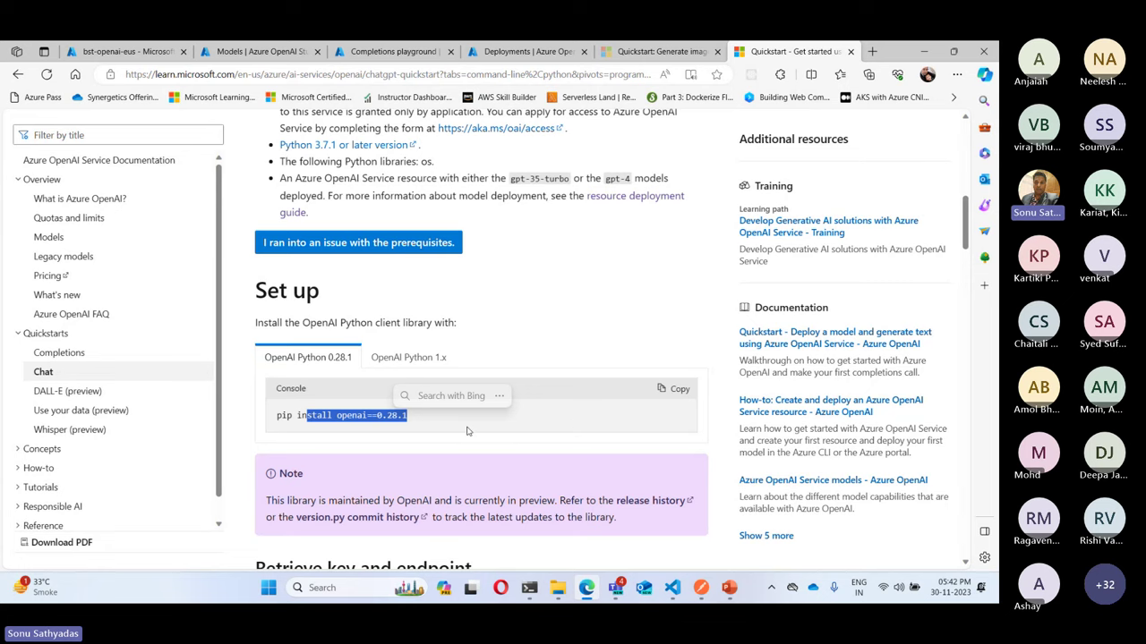
left_click(547, 322)
scroll(550, 323, "down", 3)
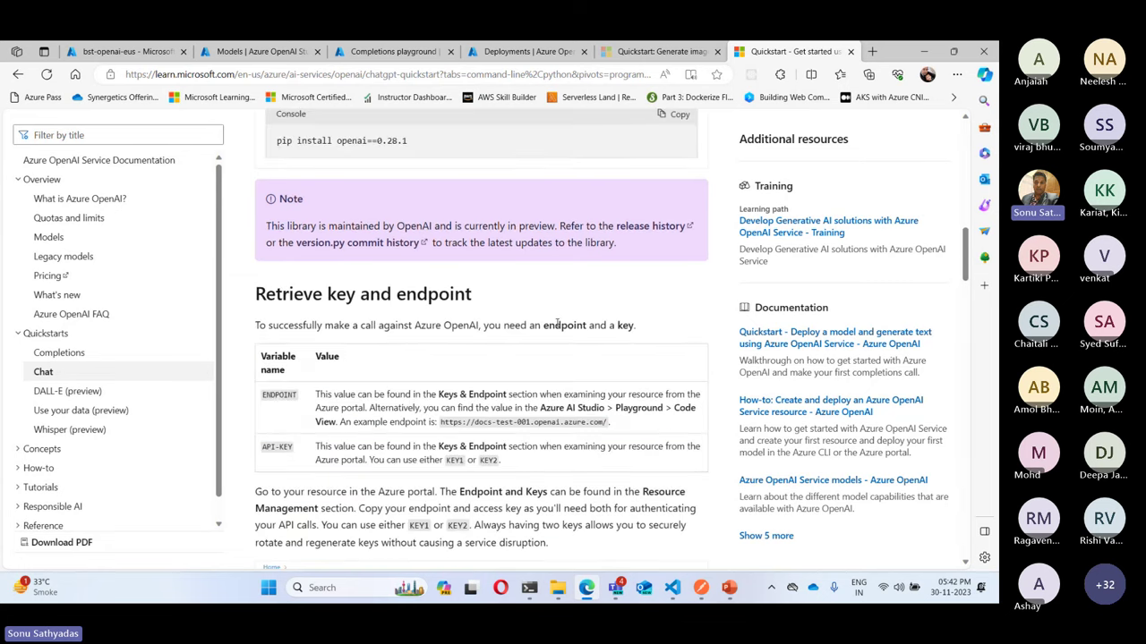
scroll(557, 324, "down", 2)
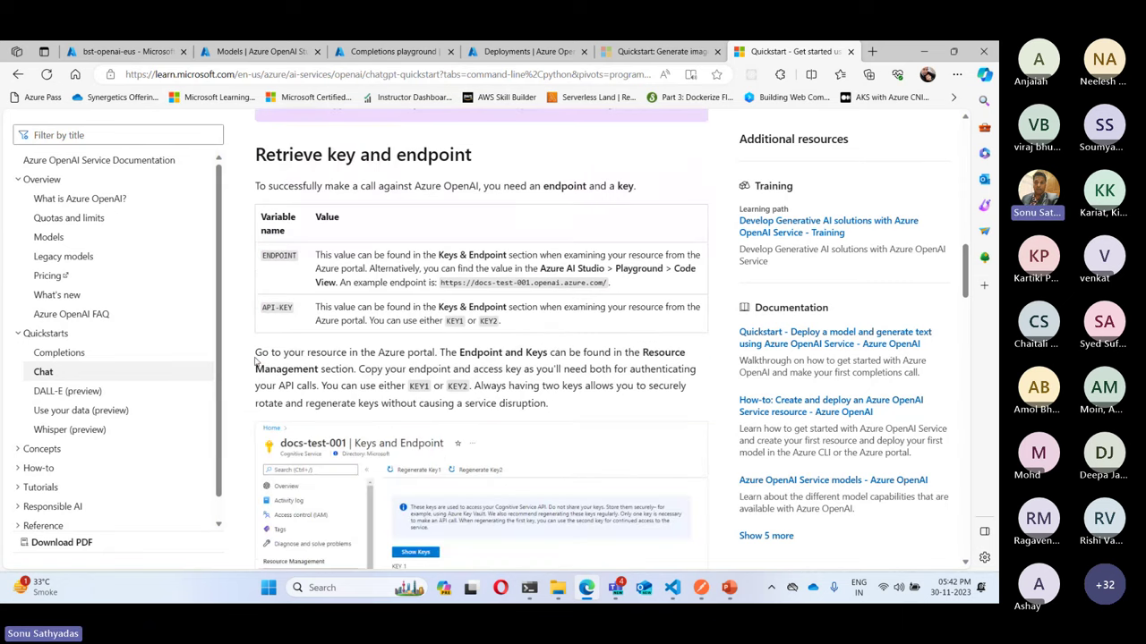
- Open the What's new page and read the November to August 2023 entries on model releases, GPT-3.5 Turbo Instruct and new regions
left_click(59, 295)
scroll(467, 397, "down", 3)
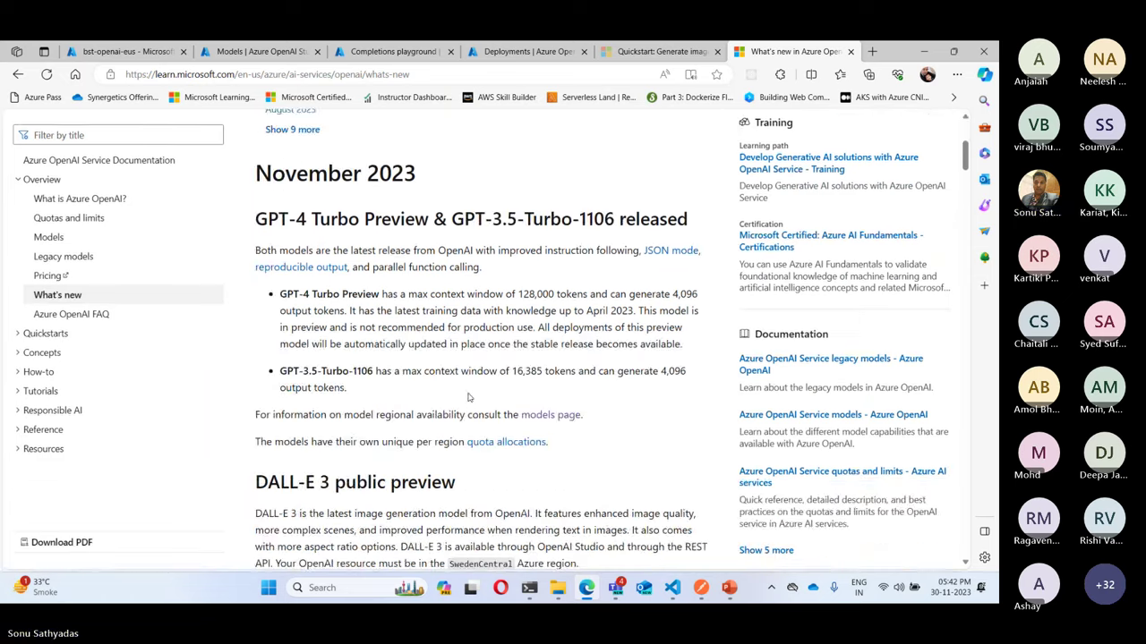
scroll(467, 397, "down", 3)
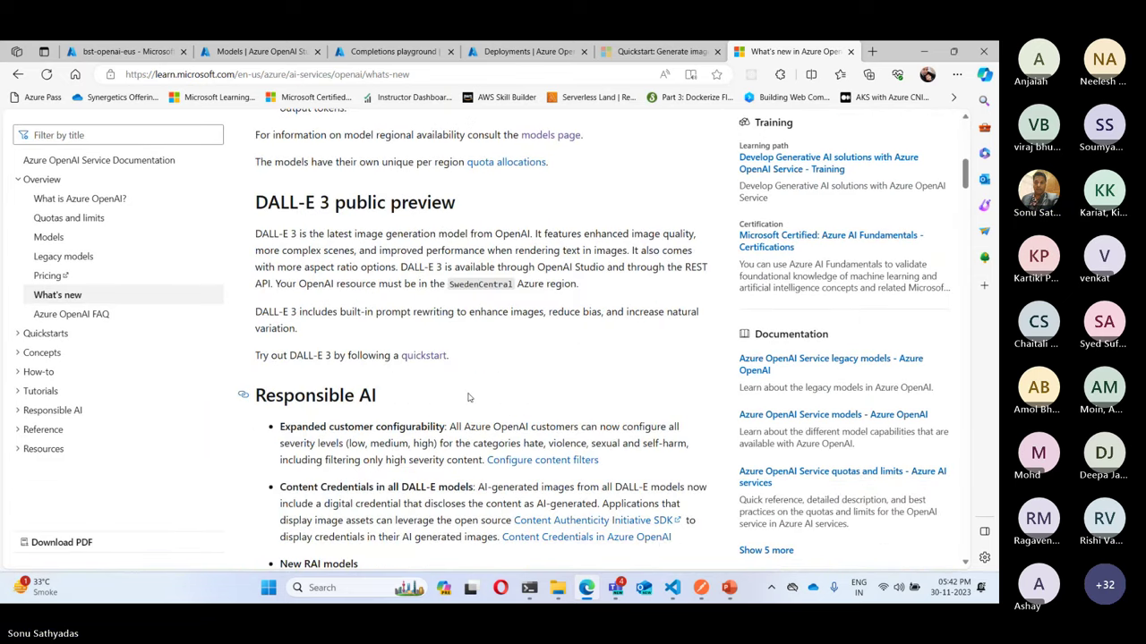
scroll(465, 392, "down", 6)
scroll(468, 393, "down", 3)
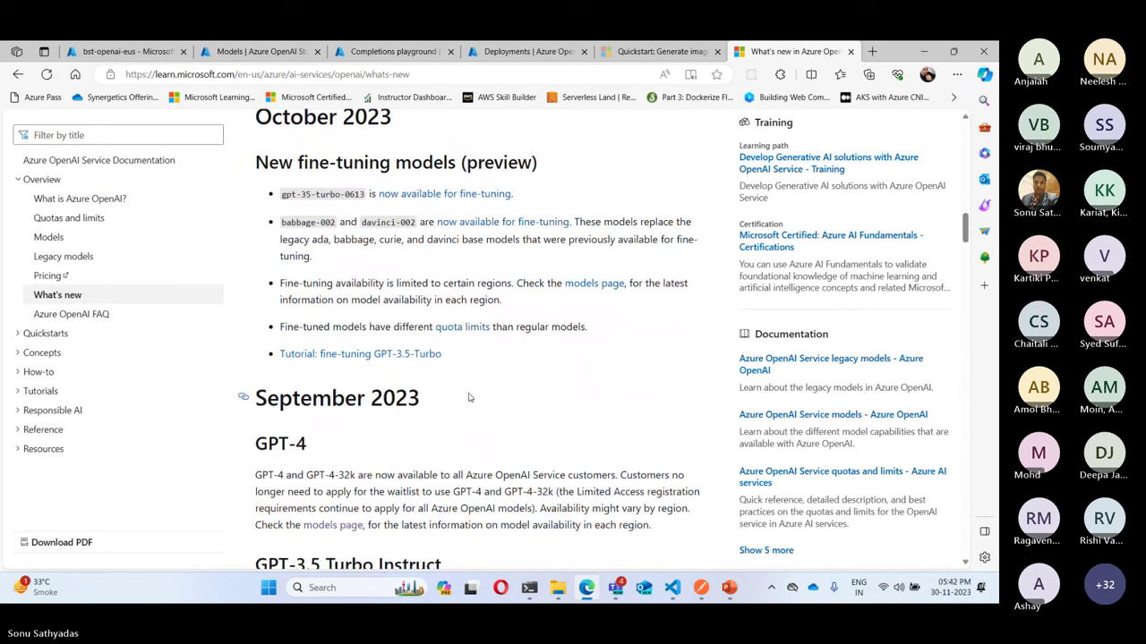
scroll(467, 397, "down", 2)
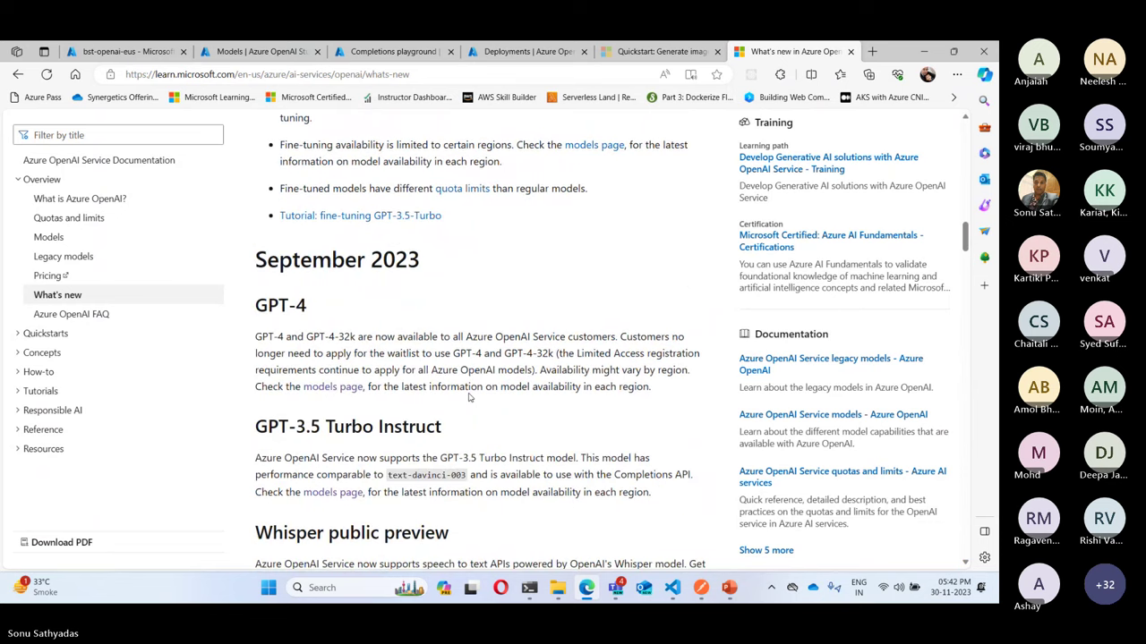
scroll(467, 397, "down", 3)
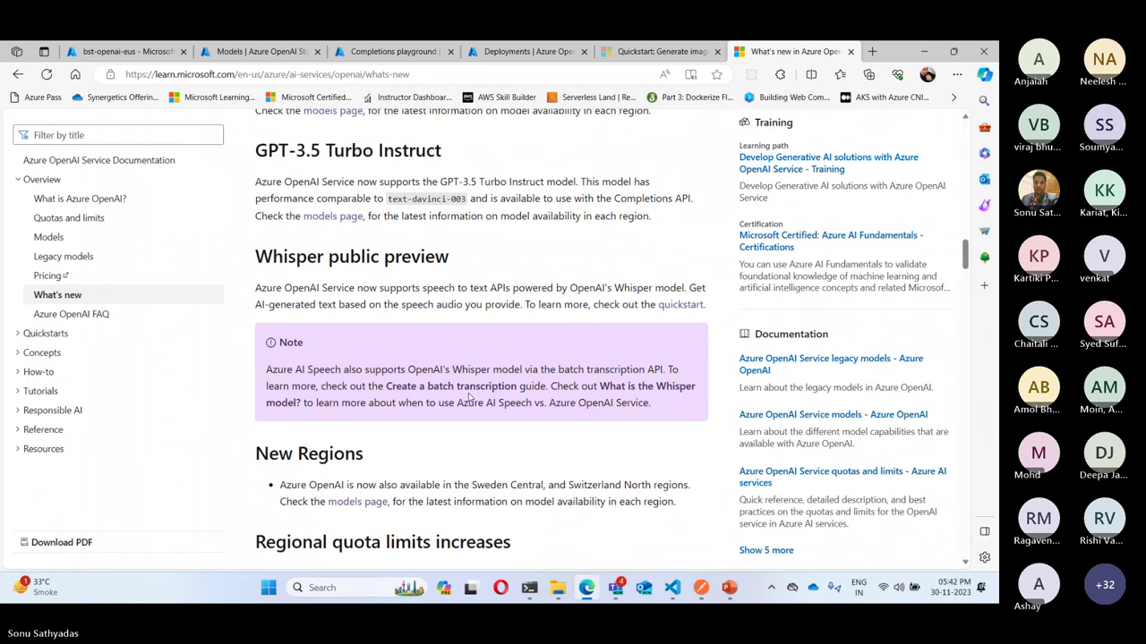
scroll(469, 398, "down", 3)
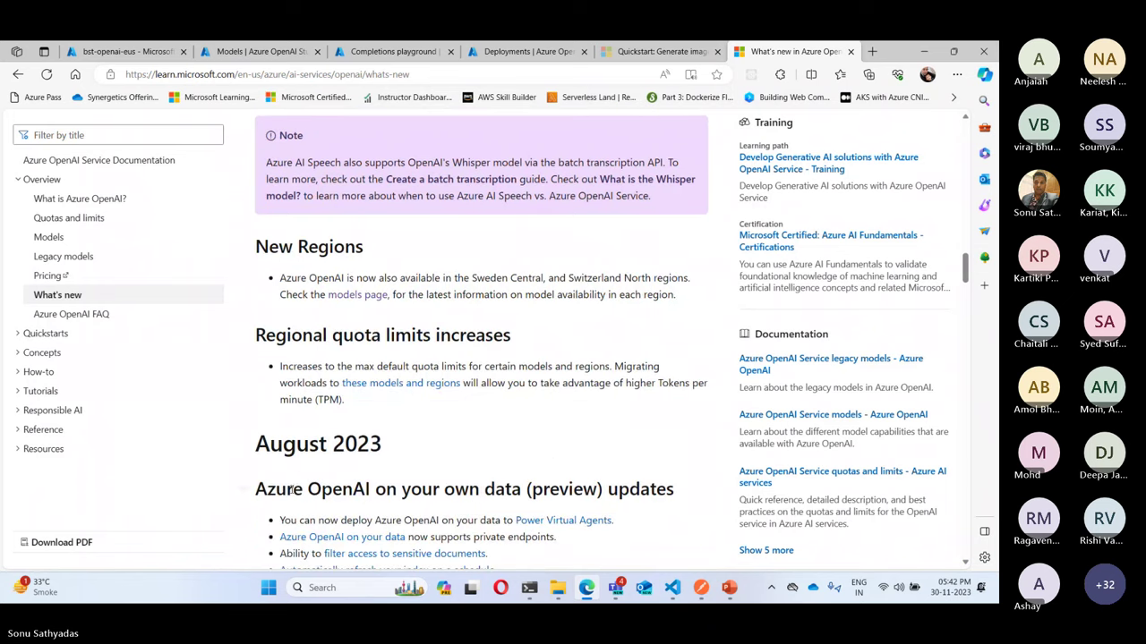
- Reopen the Completions quickstart and show its instructions for the Studio usage method
left_click(42, 354)
left_click(62, 337)
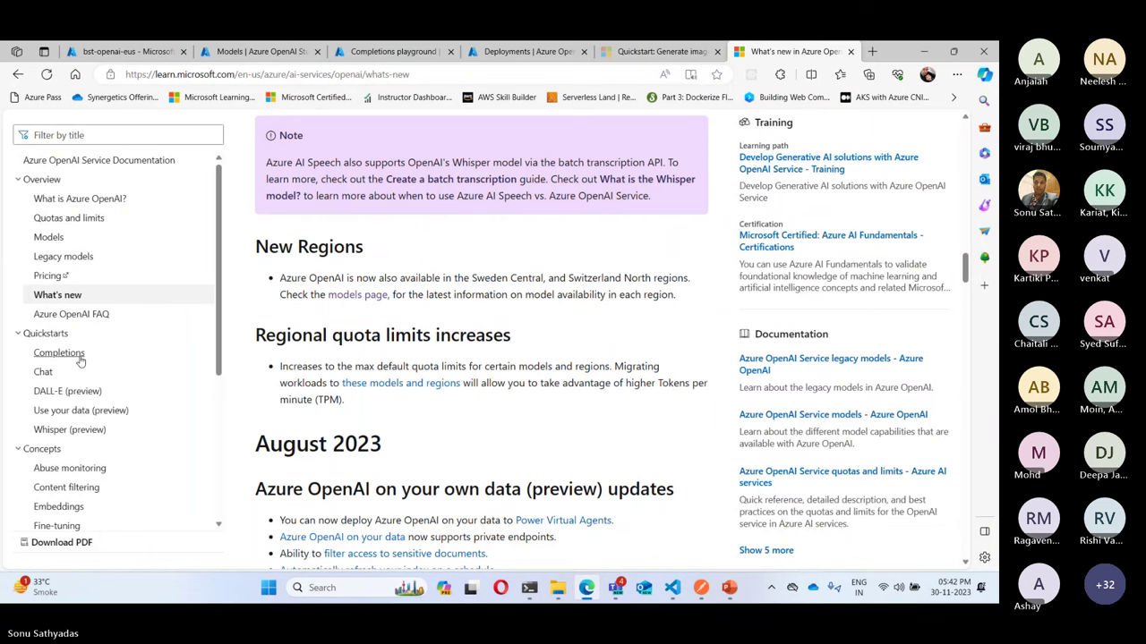
left_click(78, 357)
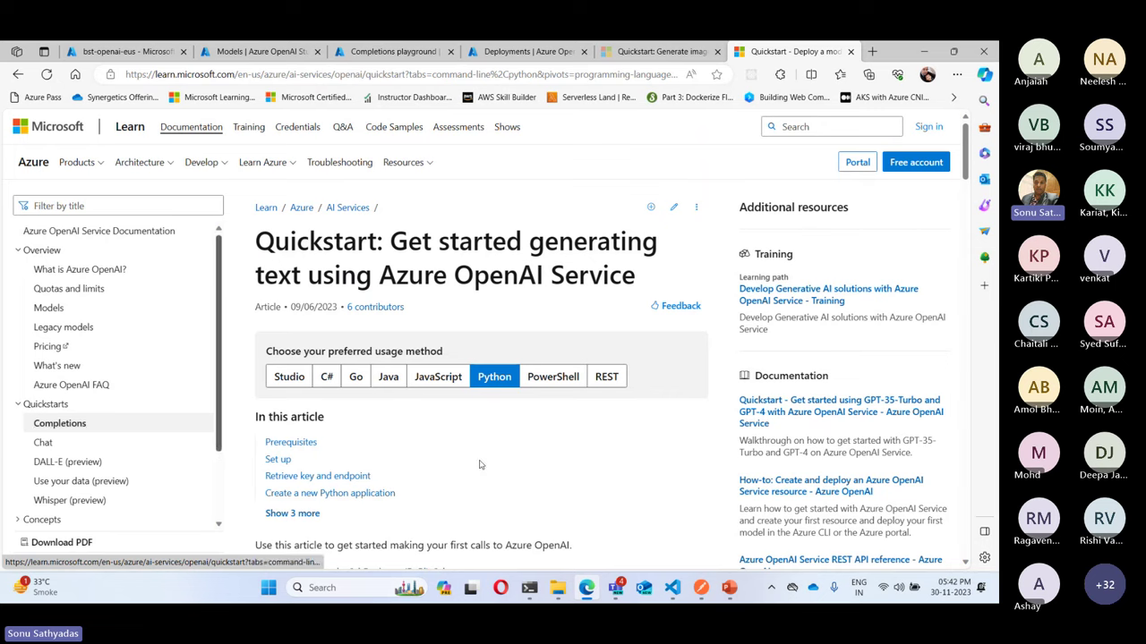
left_click(289, 376)
scroll(340, 399, "down", 1)
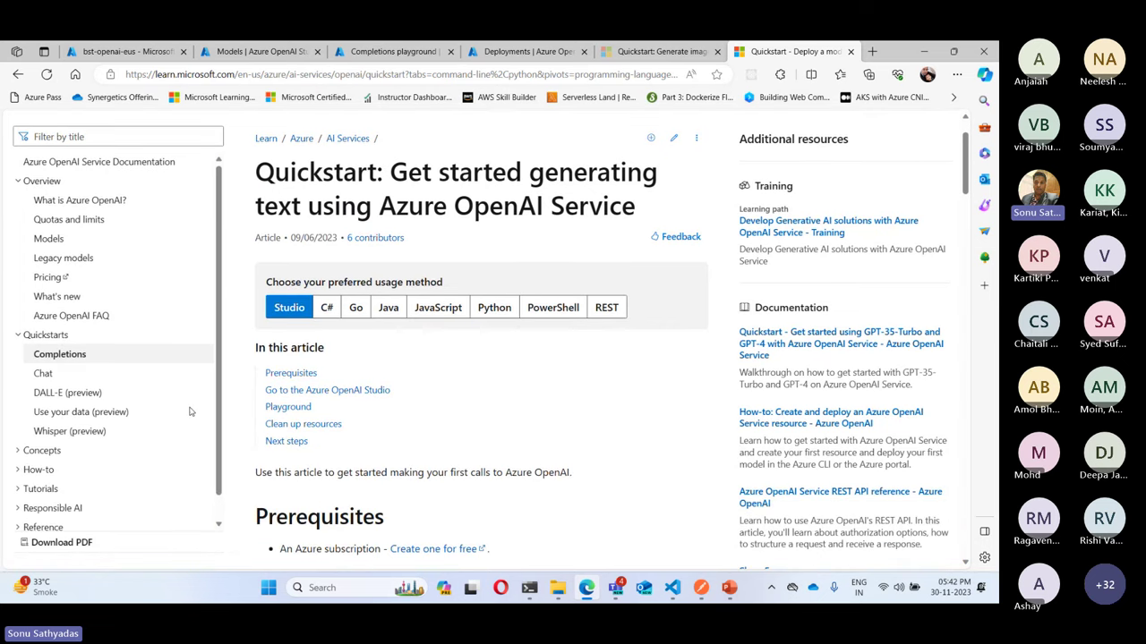
- Examine the Studio quickstart's prerequisites and Playground section for the deployment used in the Completions playground
scroll(189, 411, "down", 1)
scroll(570, 442, "down", 5)
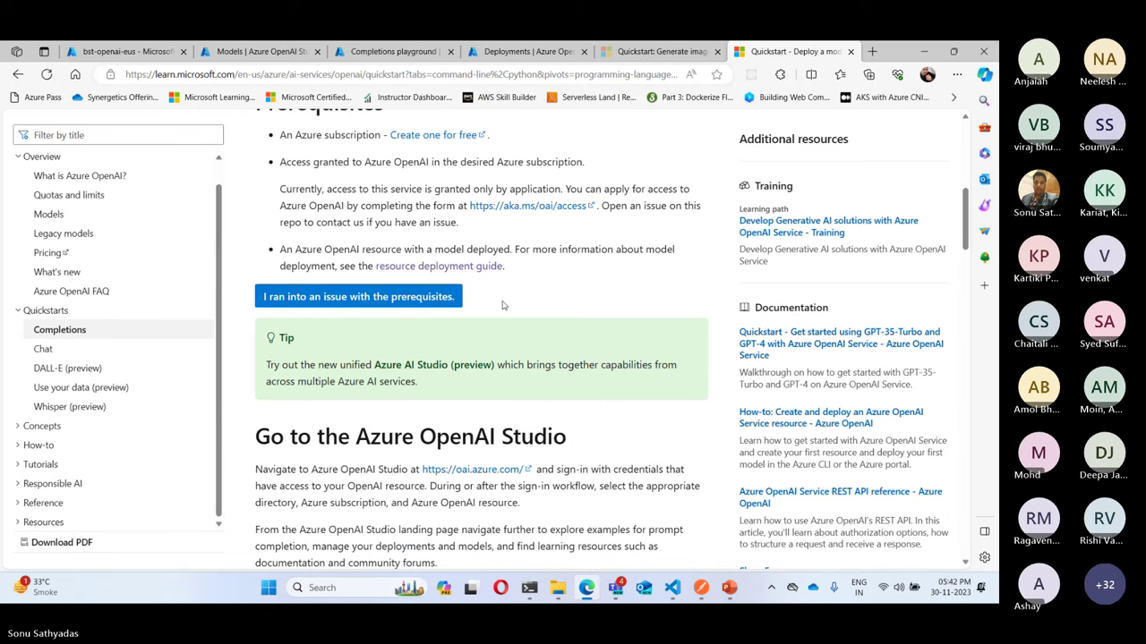
scroll(522, 303, "down", 7)
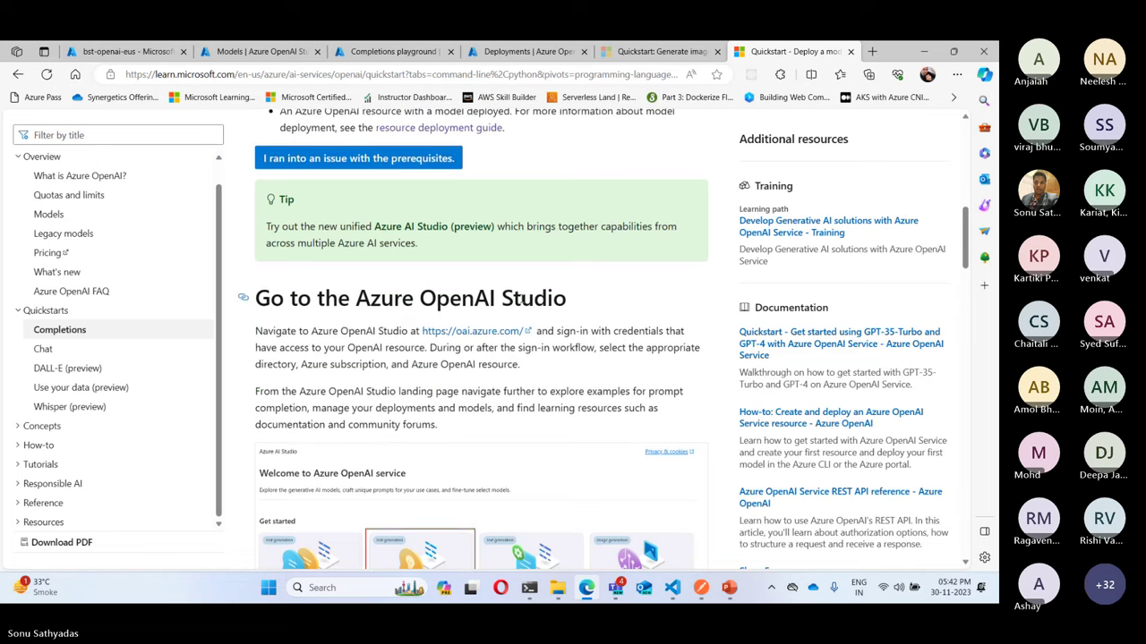
scroll(522, 302, "down", 4)
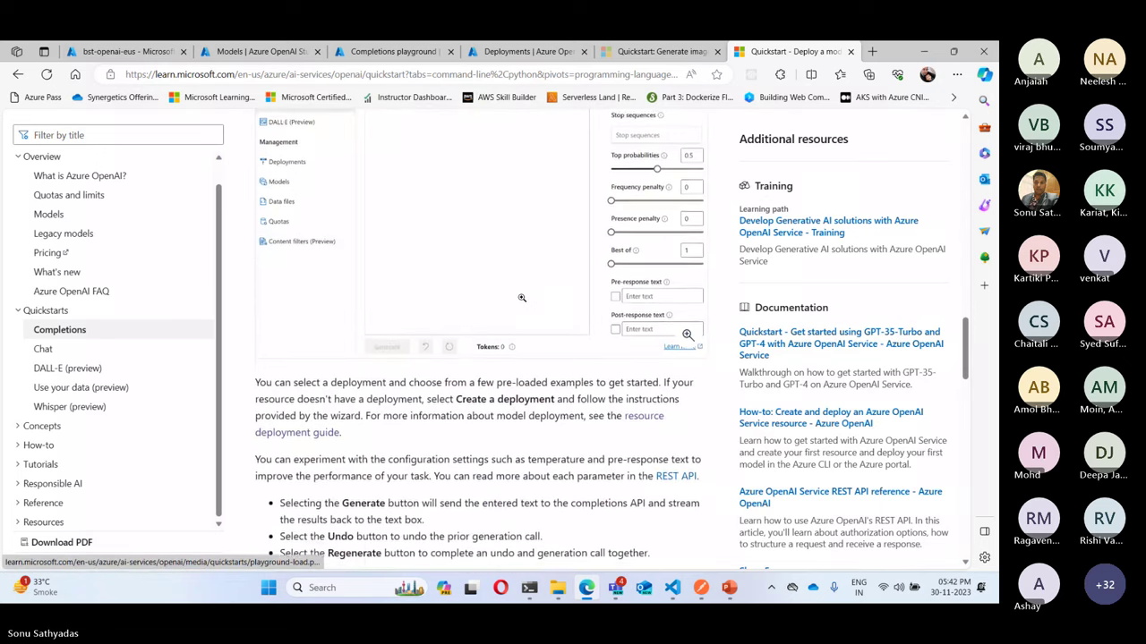
scroll(522, 297, "up", 2)
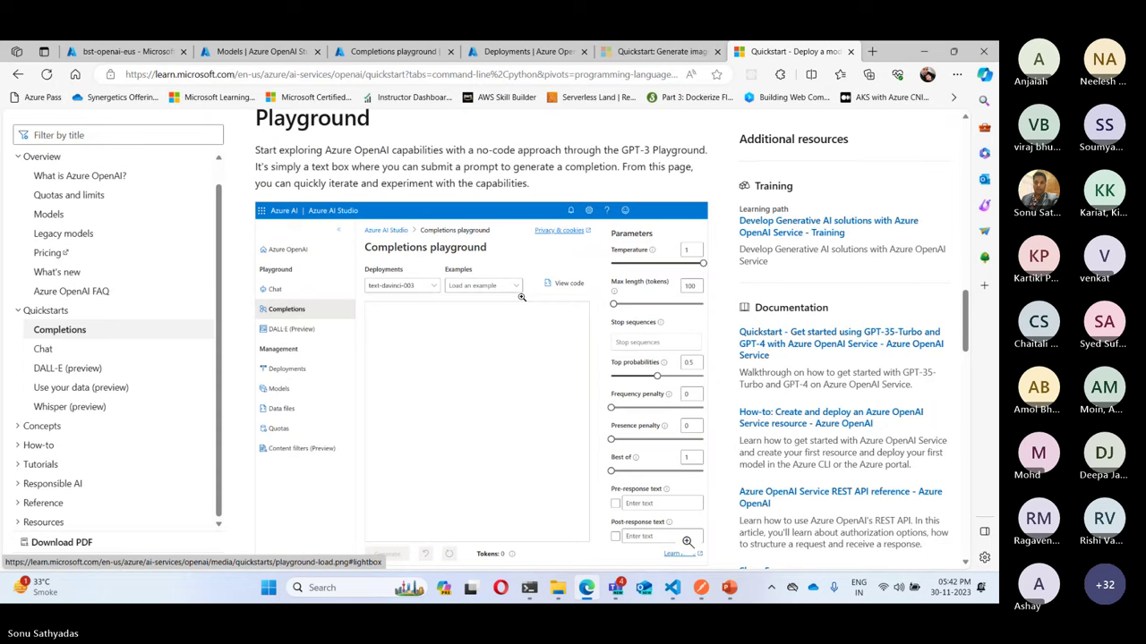
scroll(522, 297, "up", 2)
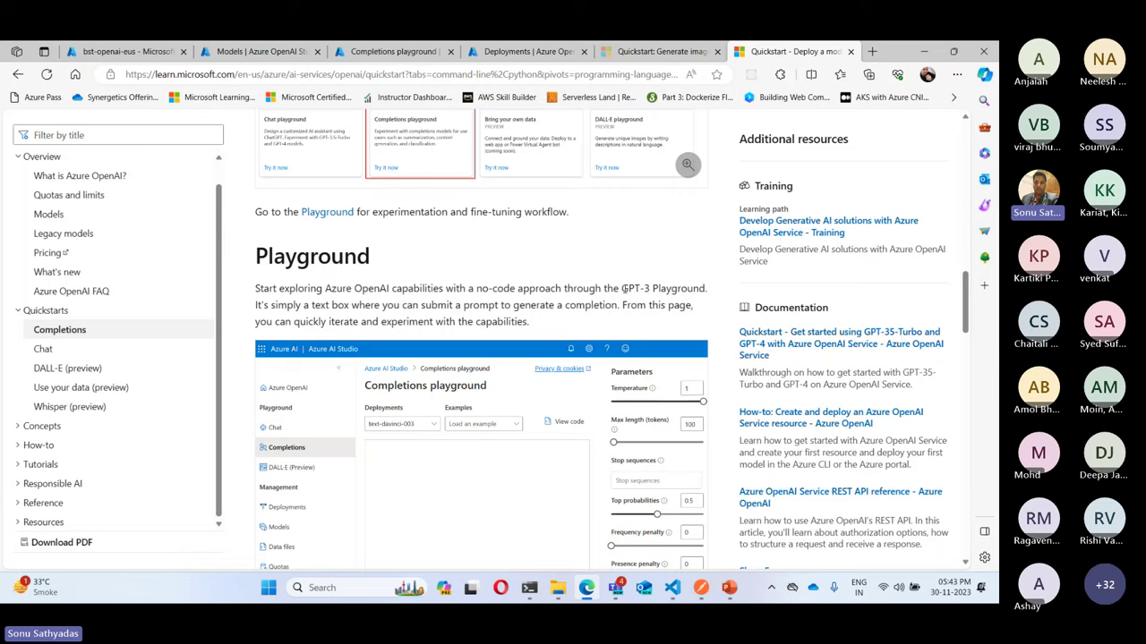
- Return to the North Central US resource and deploy the davinci-002 model with auto-update to default and the deployment name davinci-002
left_click_drag(622, 288, 700, 288)
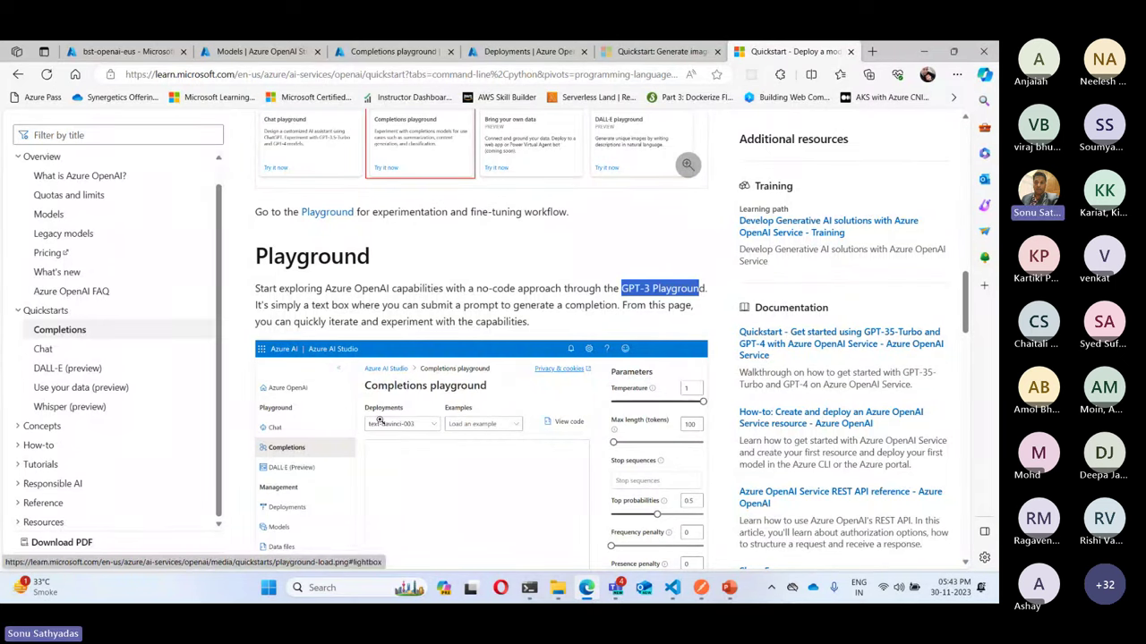
left_click(394, 51)
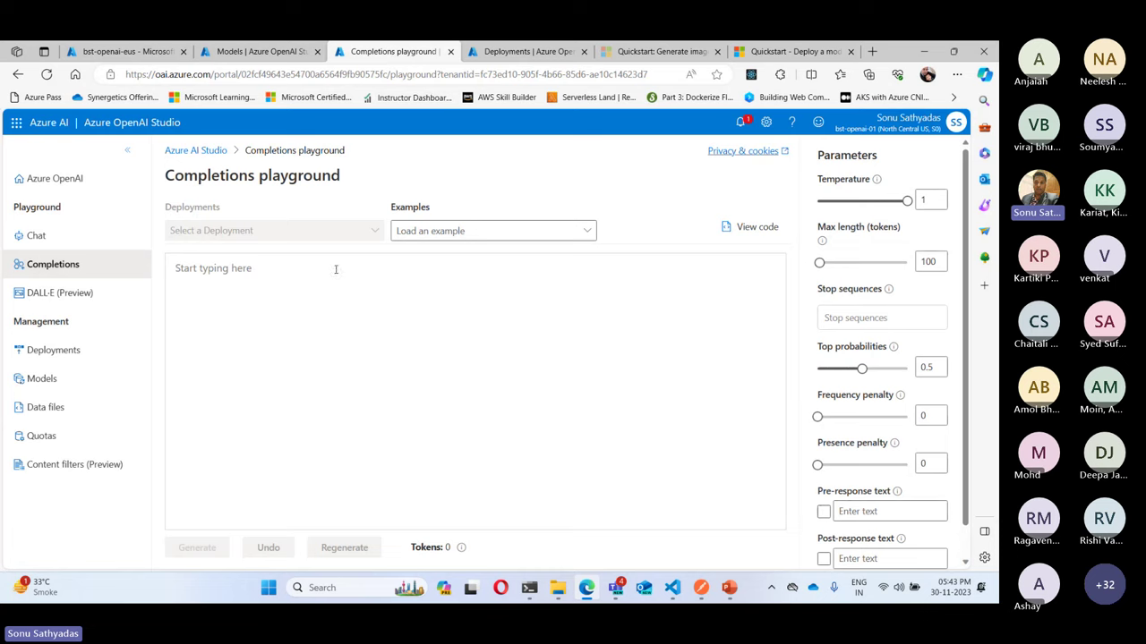
left_click(55, 352)
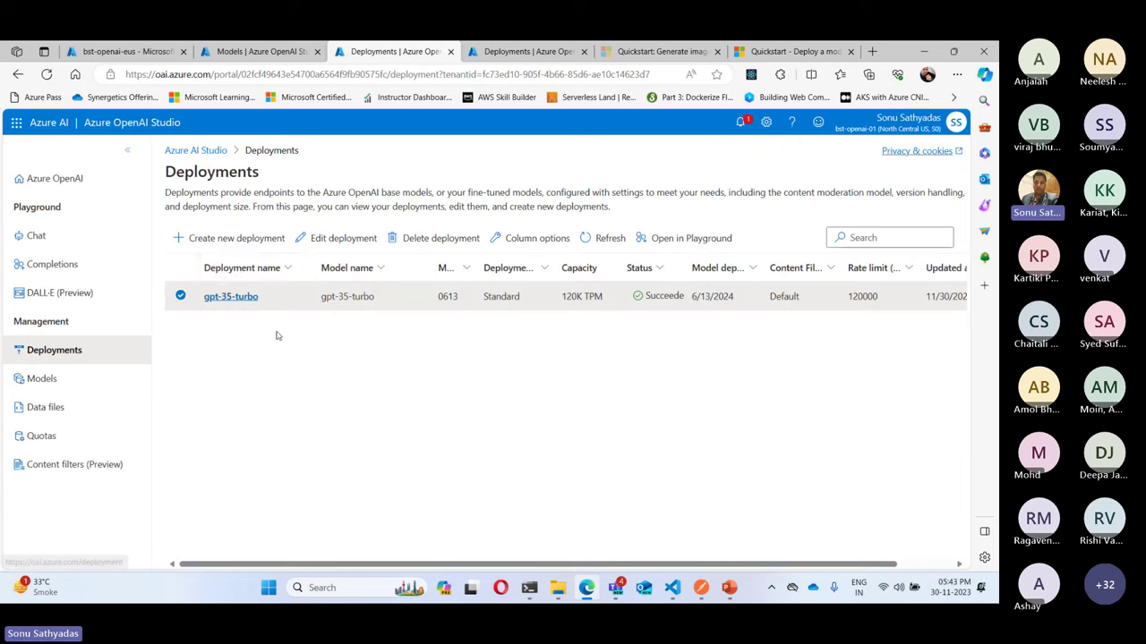
left_click(238, 239)
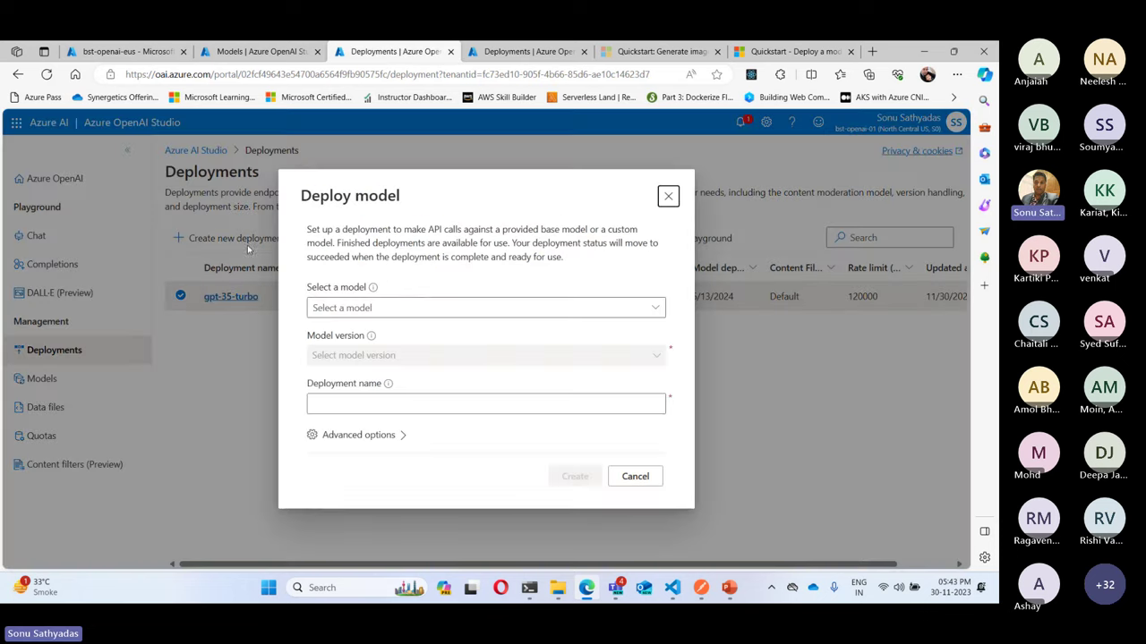
left_click(656, 310)
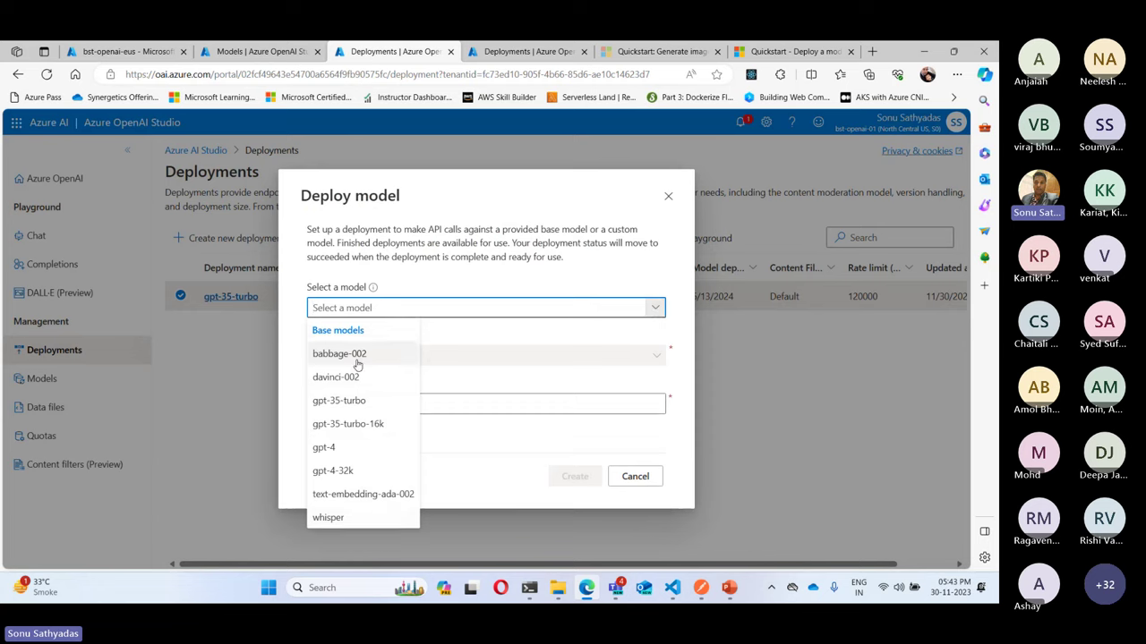
left_click(352, 380)
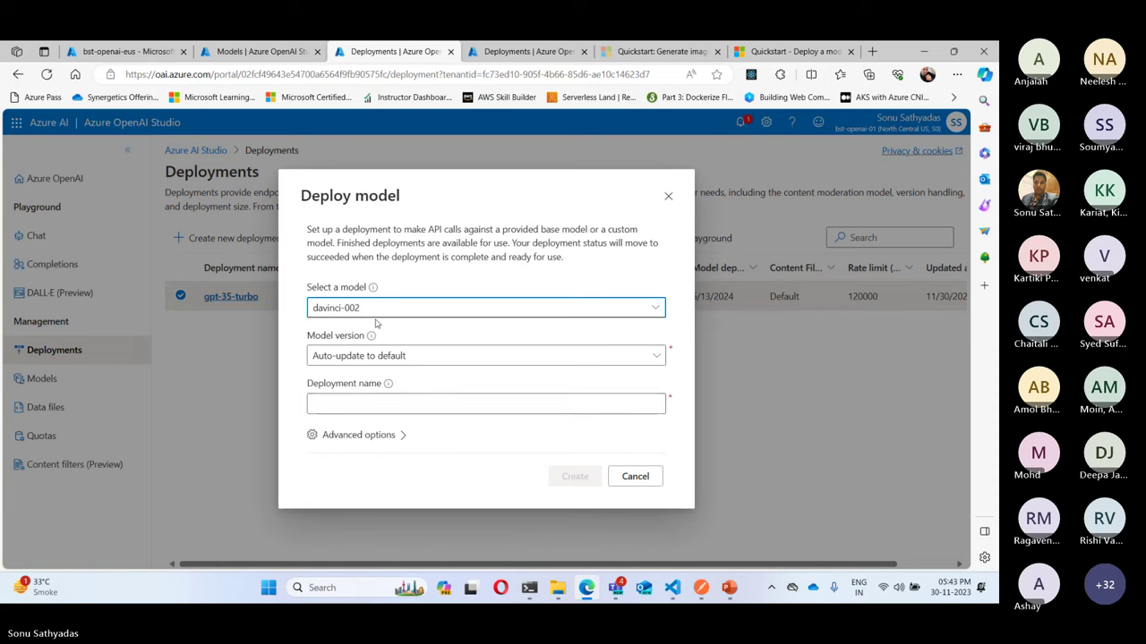
left_click_drag(361, 308, 305, 310)
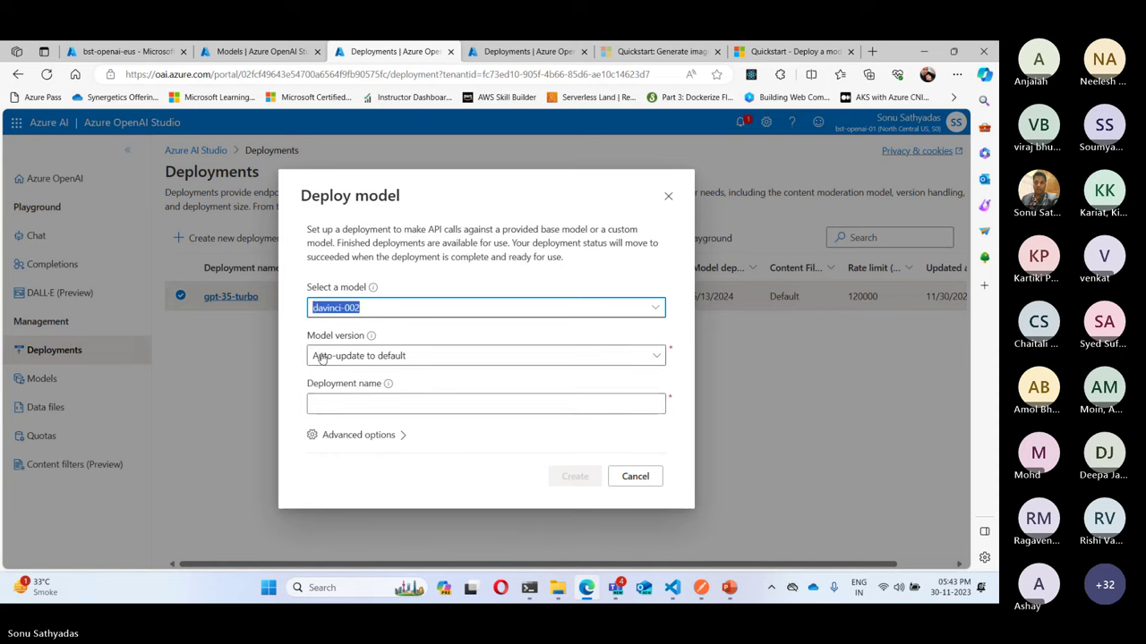
left_click(369, 404)
type("davinci-002")
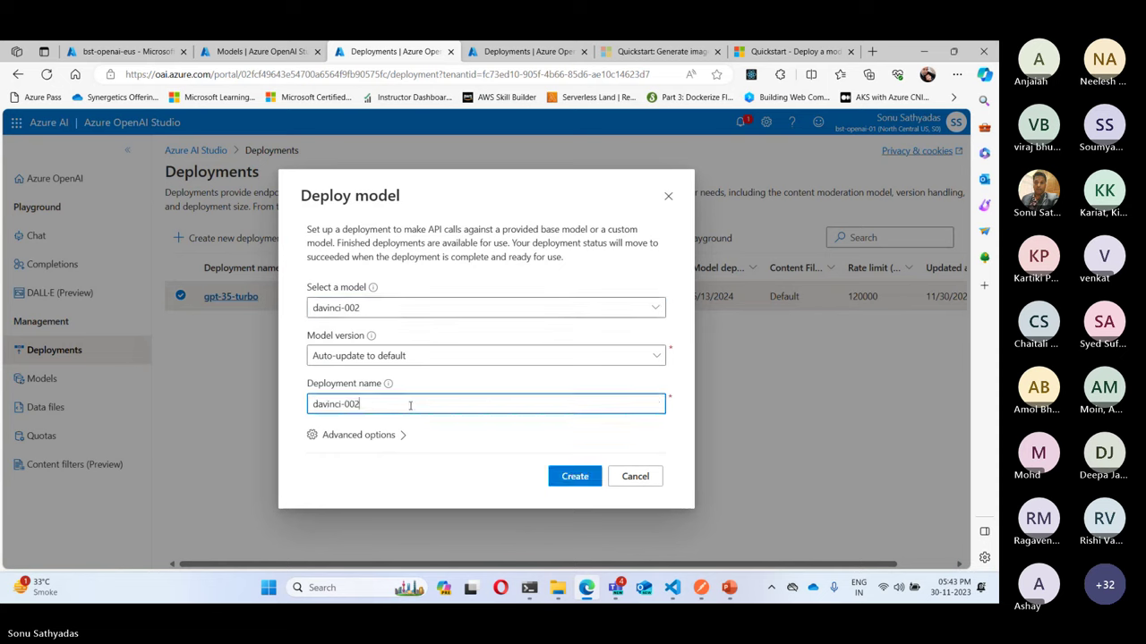
key("Return")
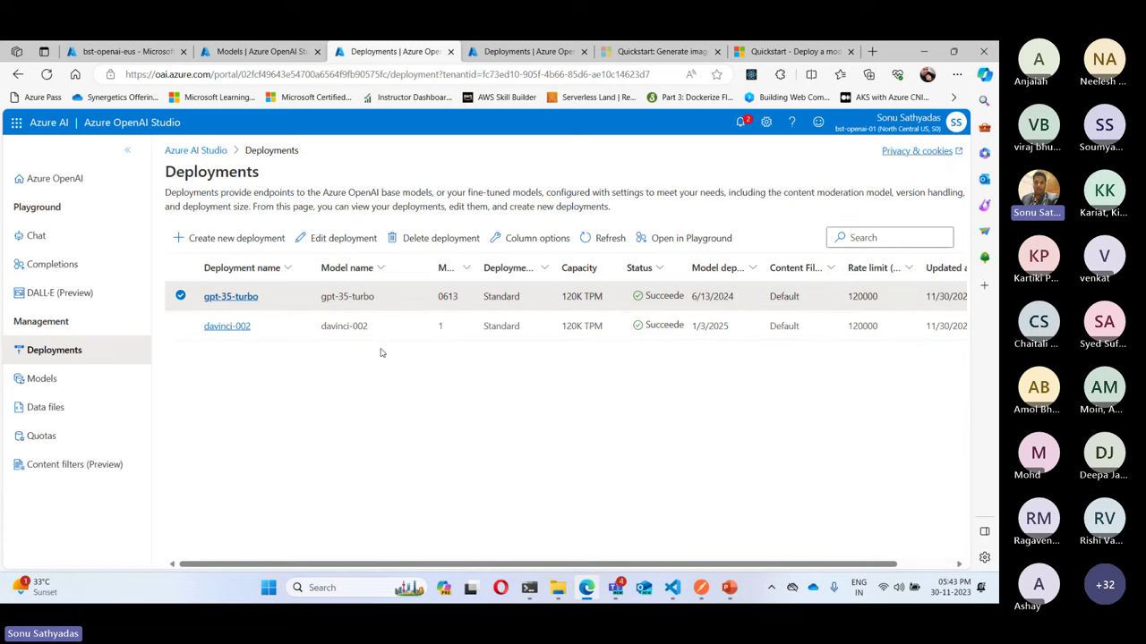
- Open the Completions playground and select the davinci-002 deployment for it
left_click(41, 266)
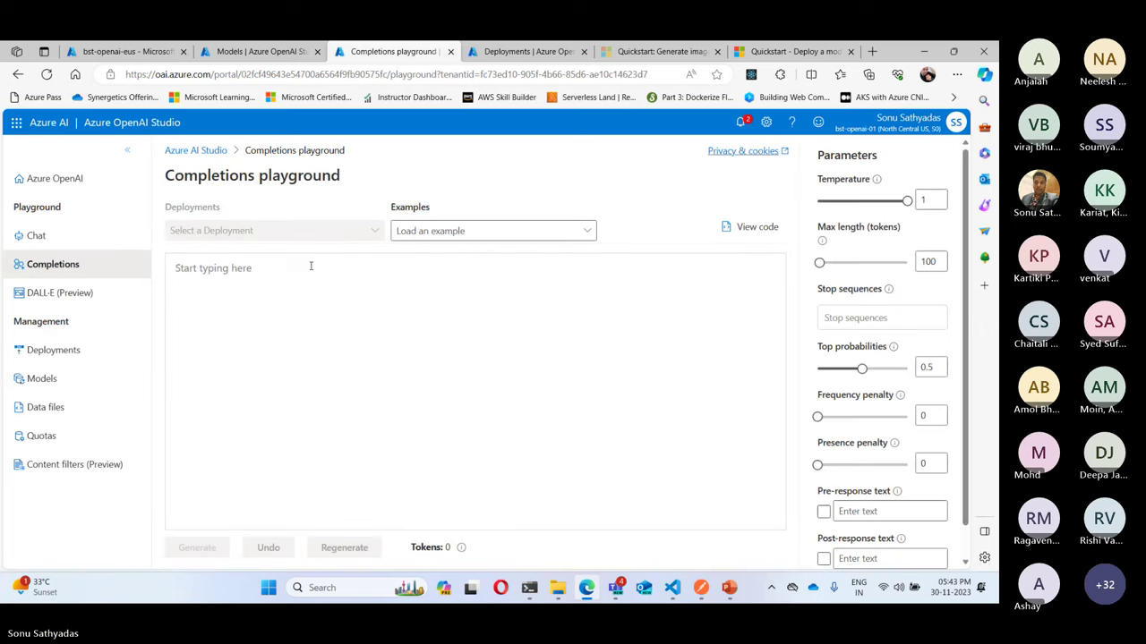
left_click(374, 230)
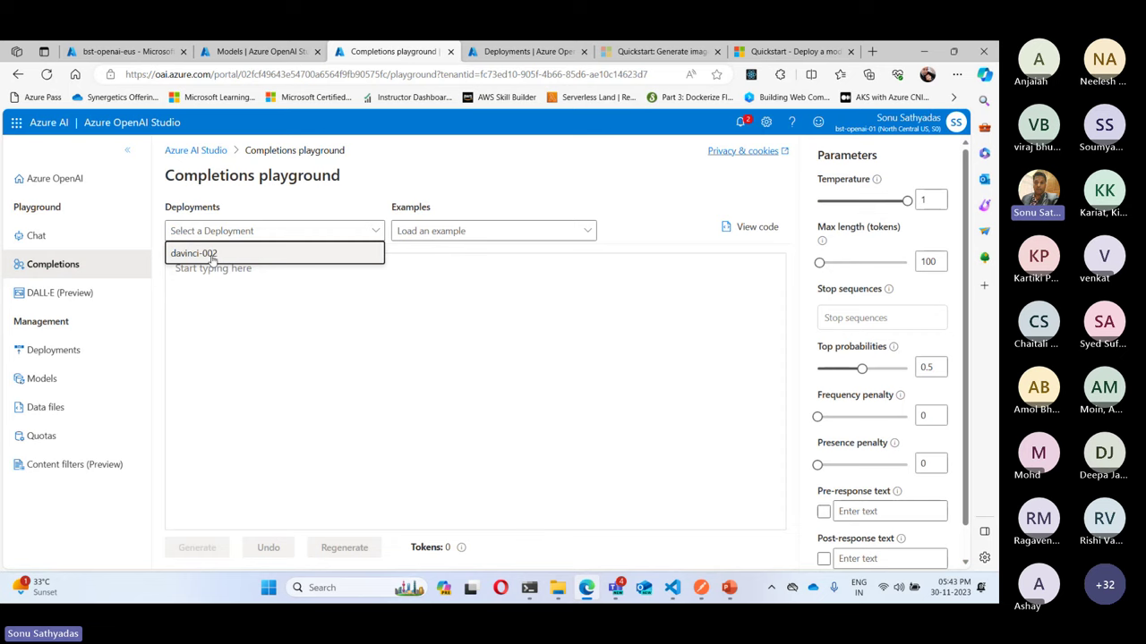
mouse_move(203, 258)
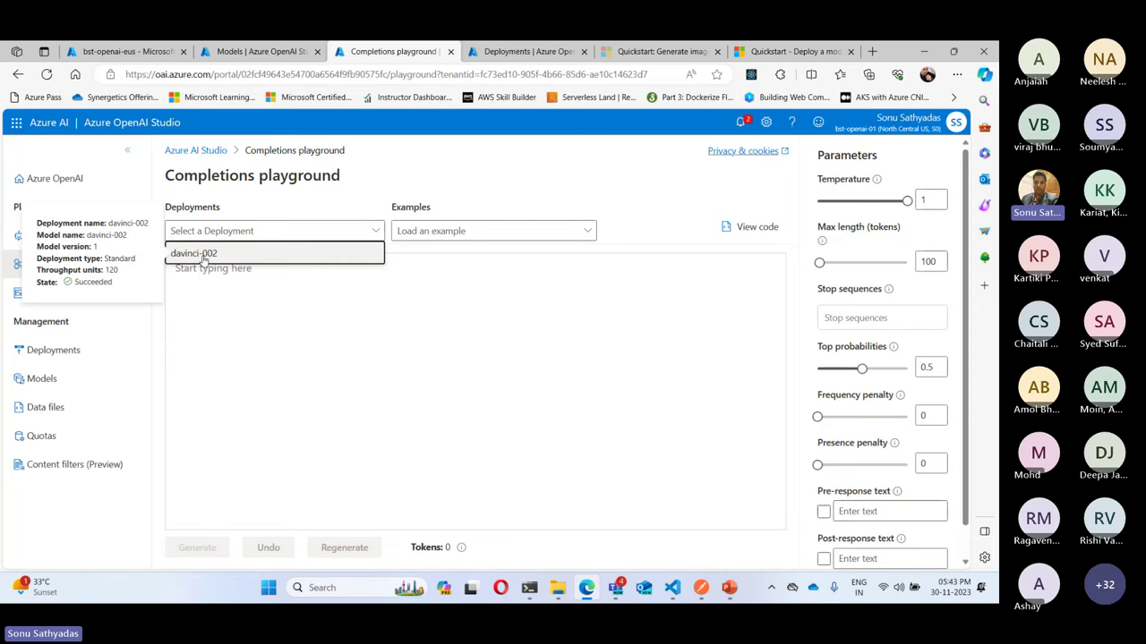
left_click(203, 257)
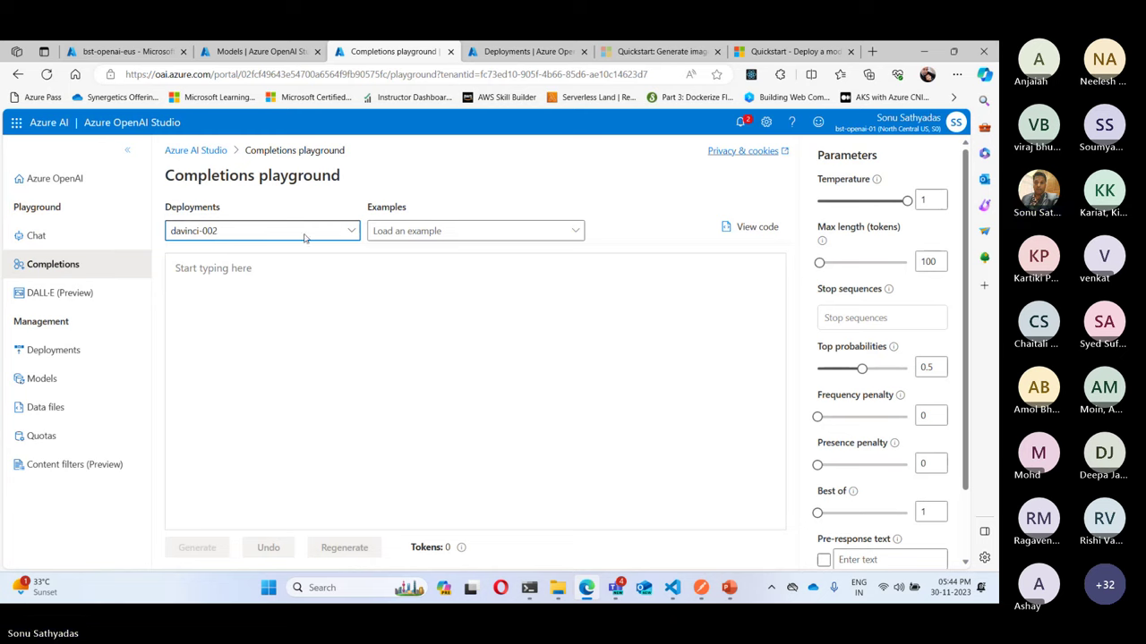
- Enter the prompt "Once upon a time there lived a king" in the Completions playground and generate its completion
left_click(313, 317)
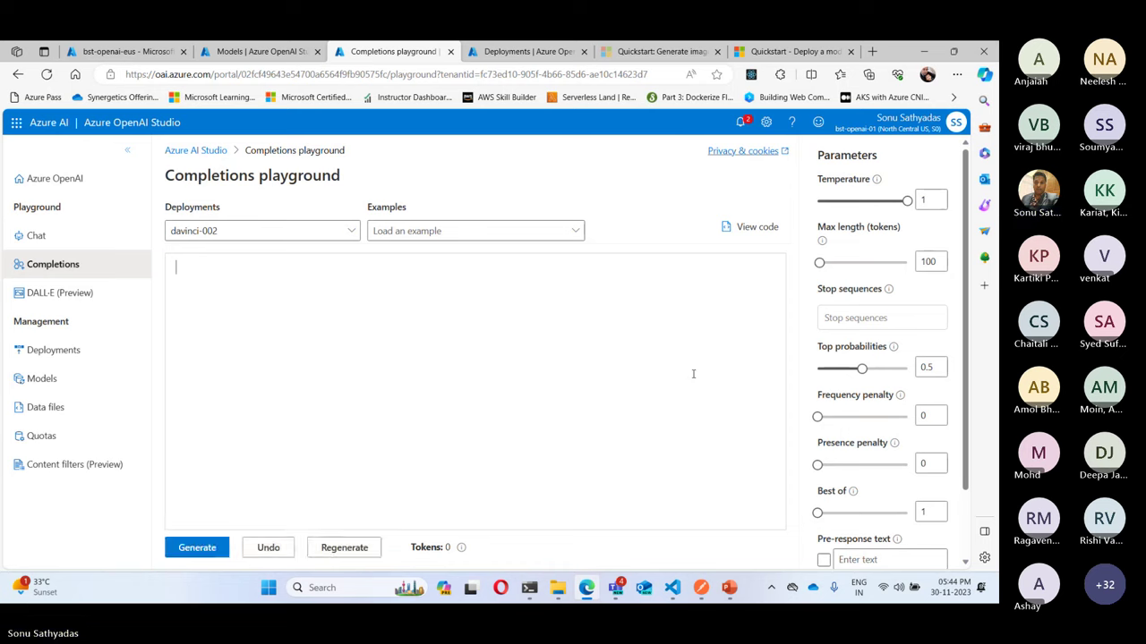
key("BackSpace")
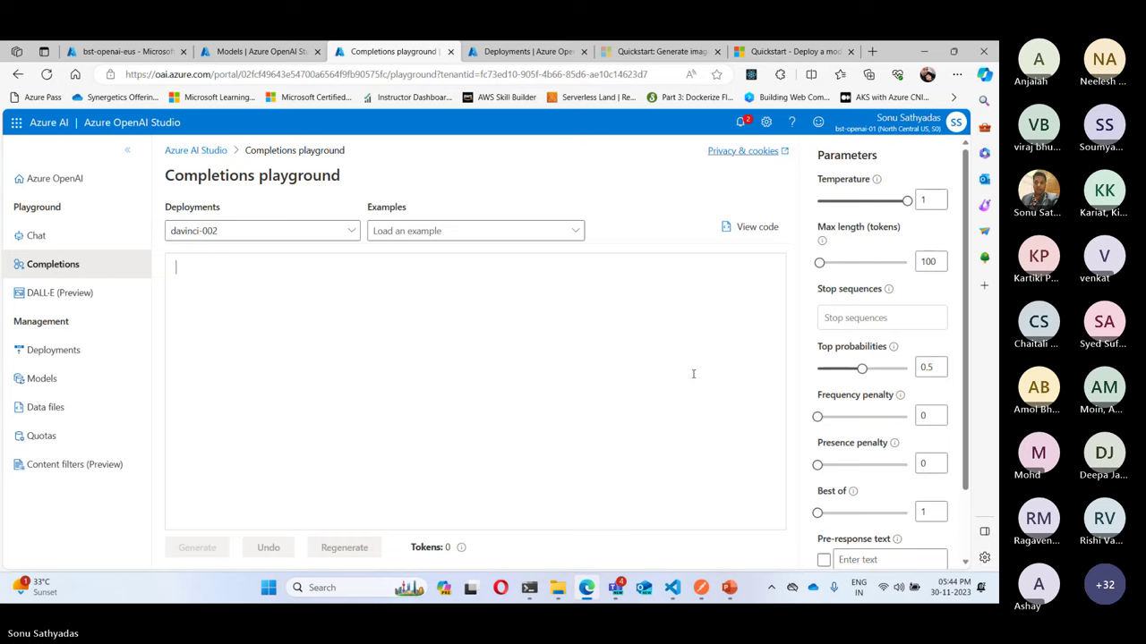
type("Once up")
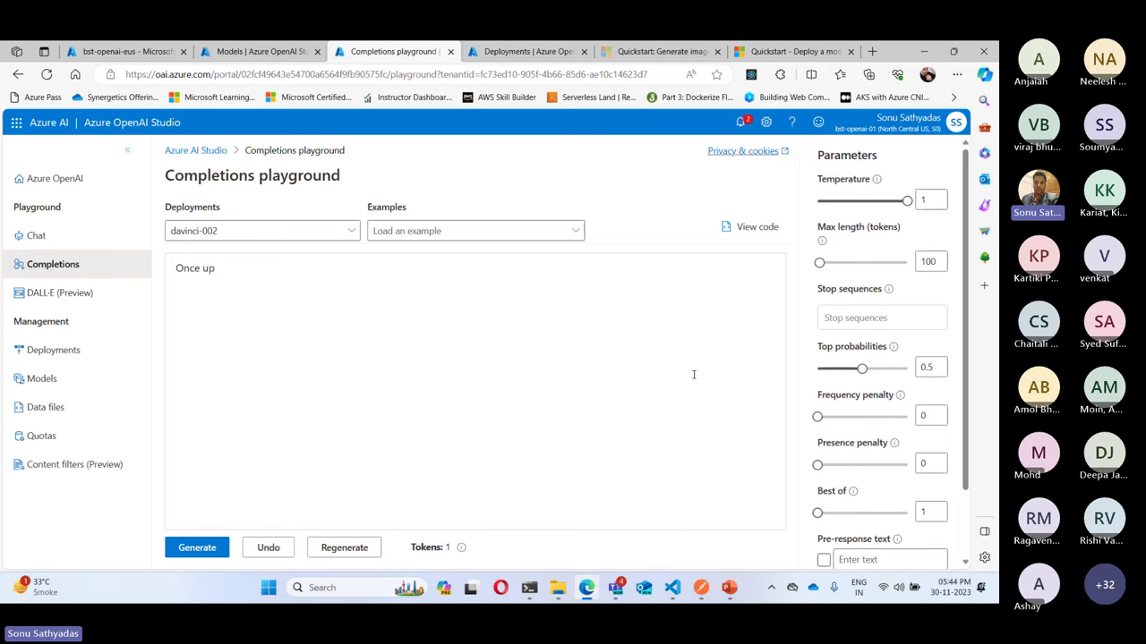
type("on a time there lived a ")
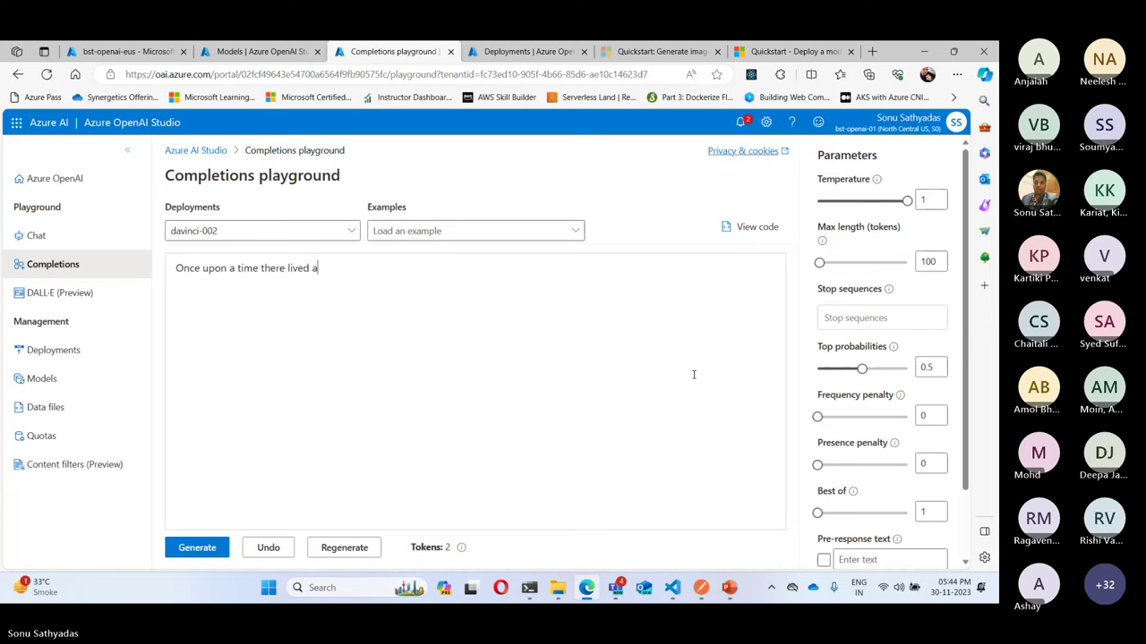
type("king")
left_click(198, 546)
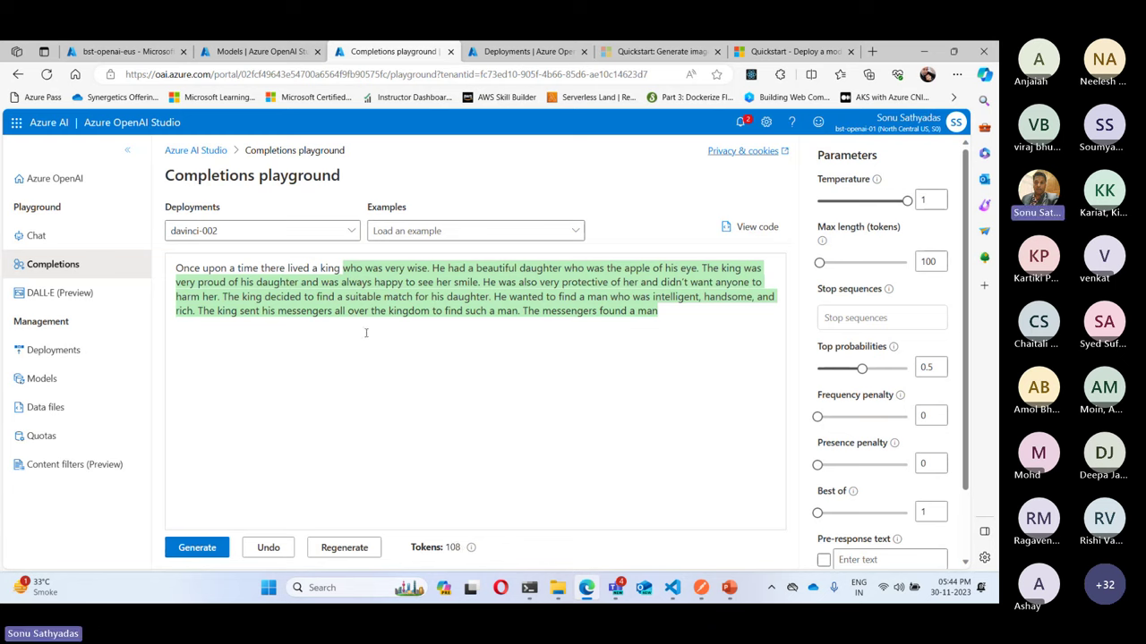
- Review the generated story text and generate two further continuations of it with davinci-002
left_click_drag(343, 268, 676, 376)
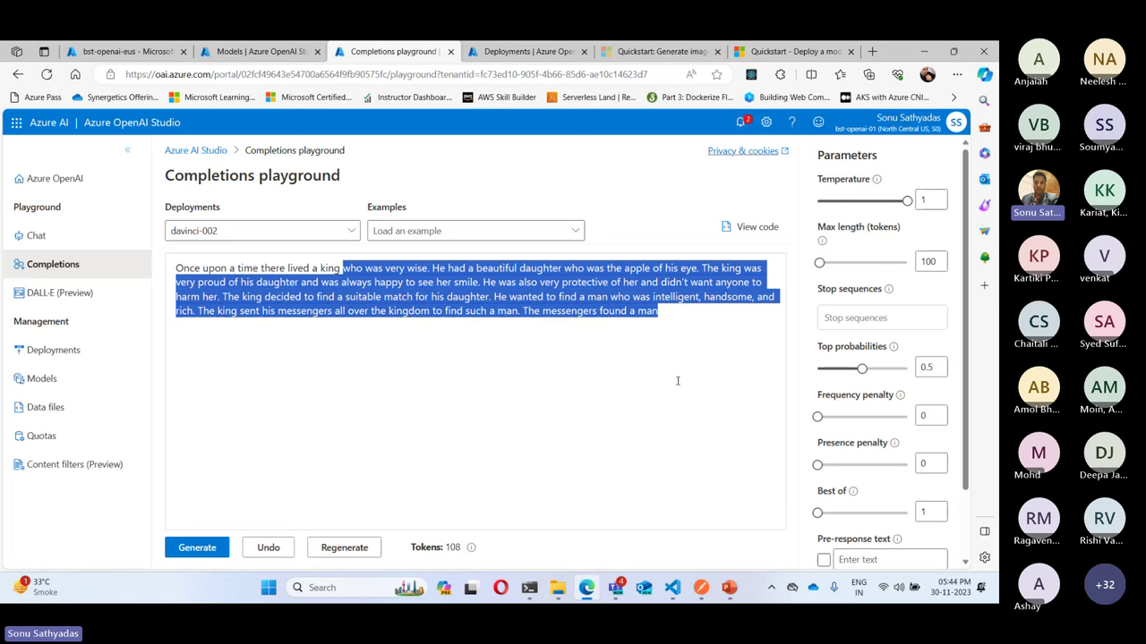
left_click(677, 380)
left_click(207, 552)
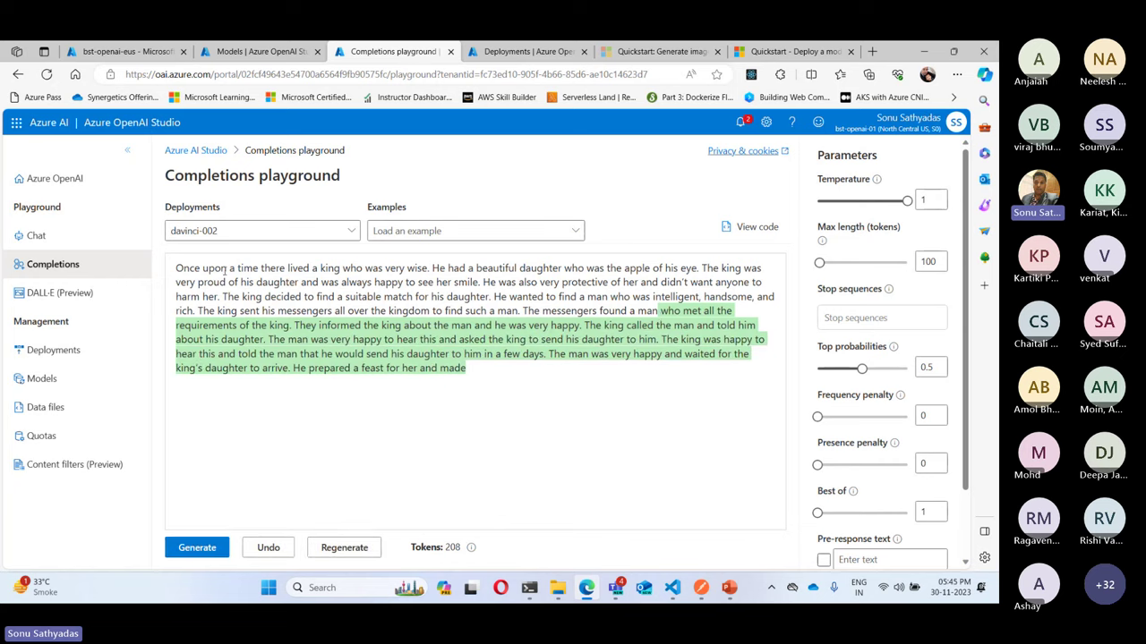
left_click_drag(175, 268, 657, 311)
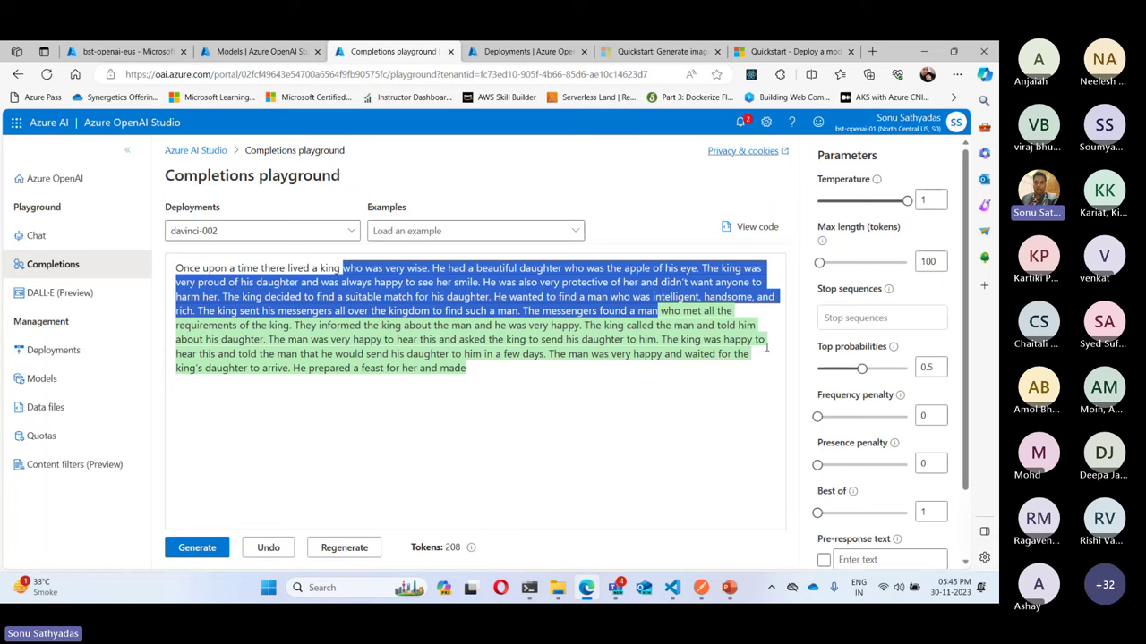
left_click_drag(658, 311, 172, 265)
left_click(481, 383)
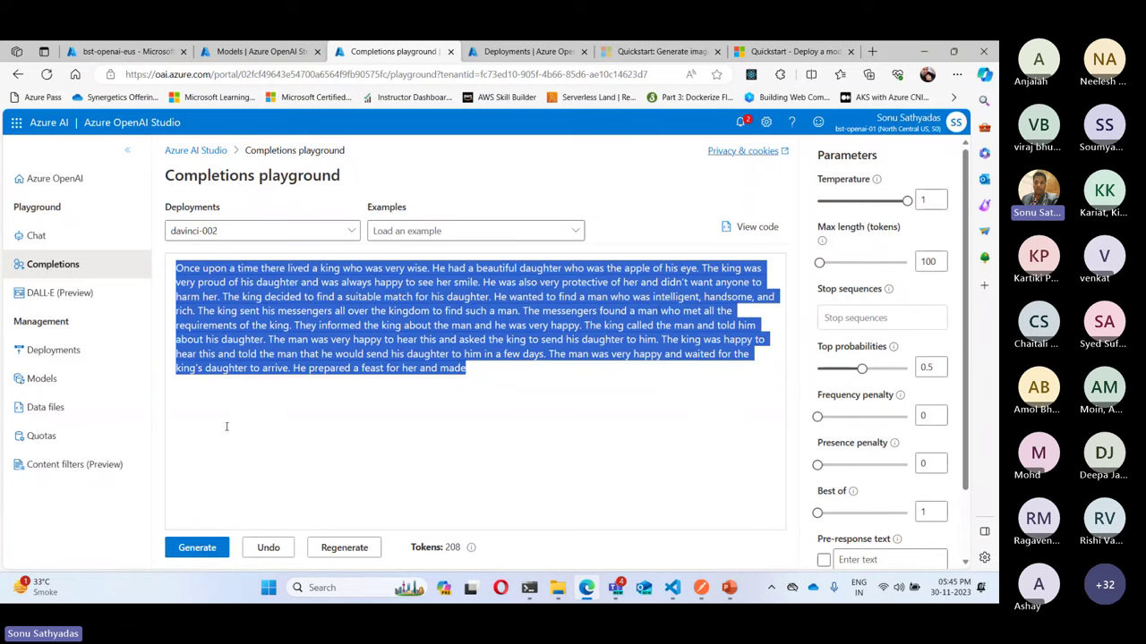
left_click(199, 549)
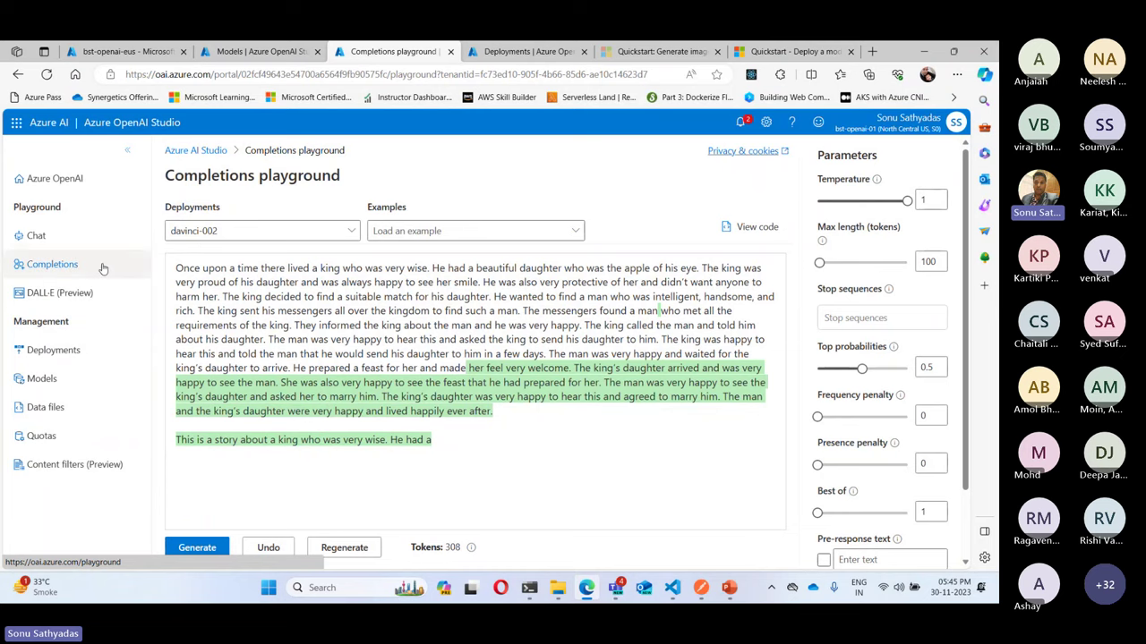
- Revisit the Chat playground to view its system message and chat session setup for comparison with Completions
left_click(34, 236)
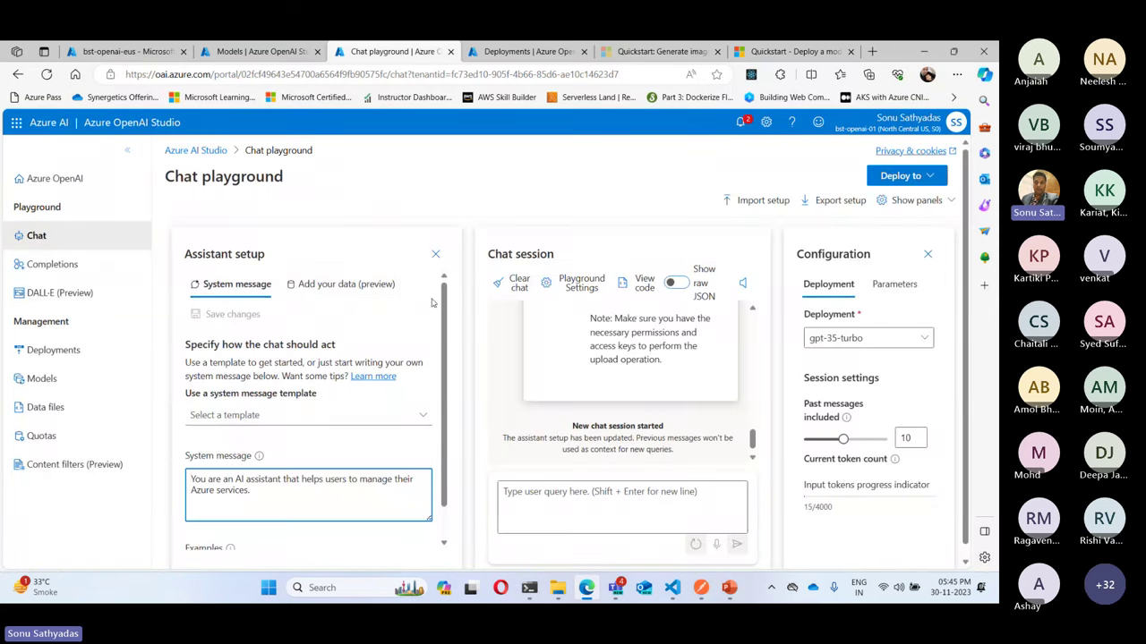
left_click(589, 592)
left_click(589, 593)
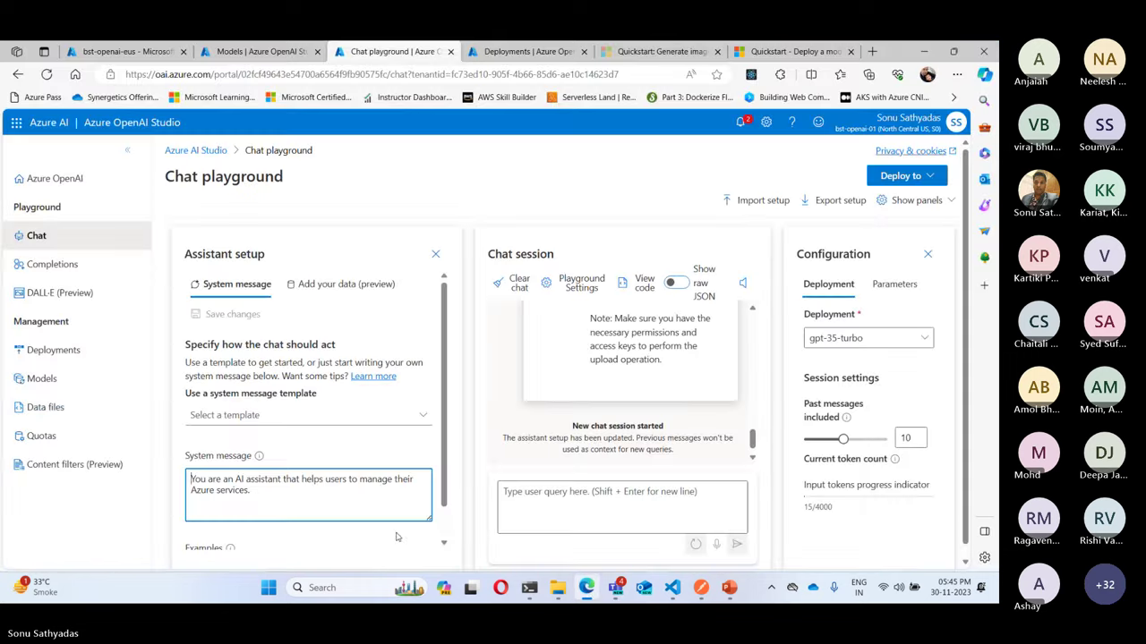
- Check DALL·E availability in the North Central US resource, and open the DALL·E playground in the East US resource after viewing its deployments
left_click(63, 292)
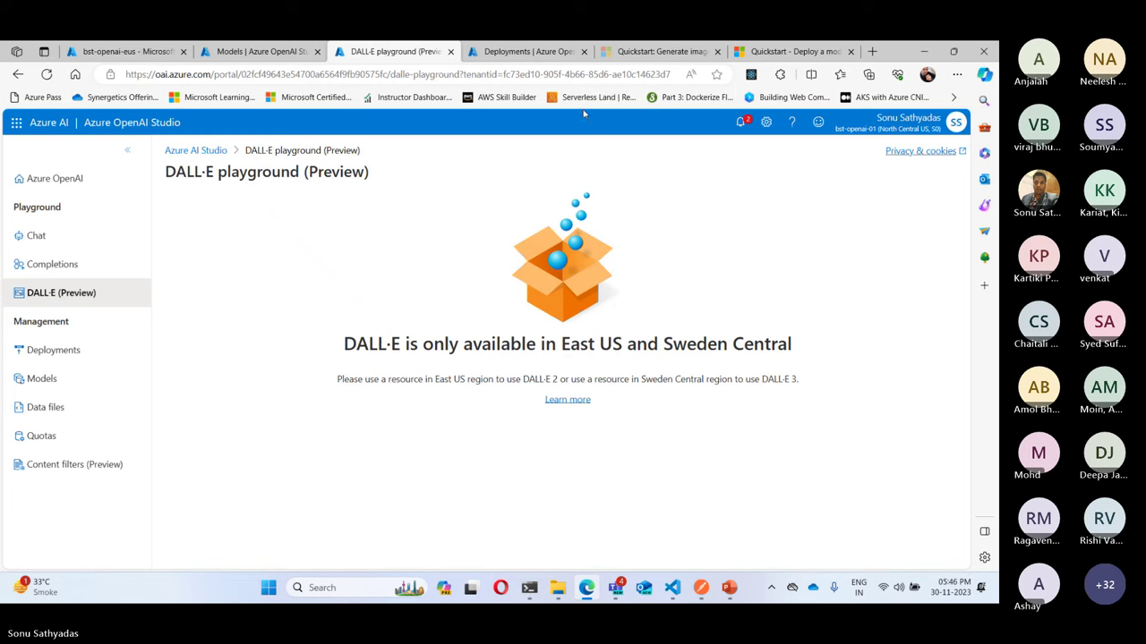
left_click(525, 54)
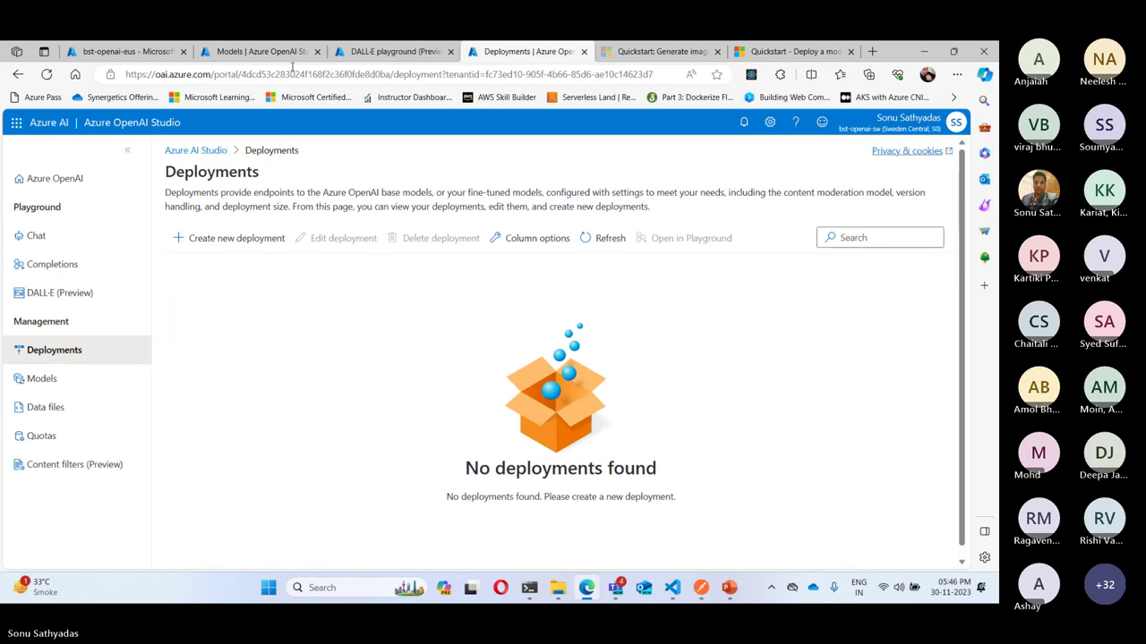
left_click(260, 52)
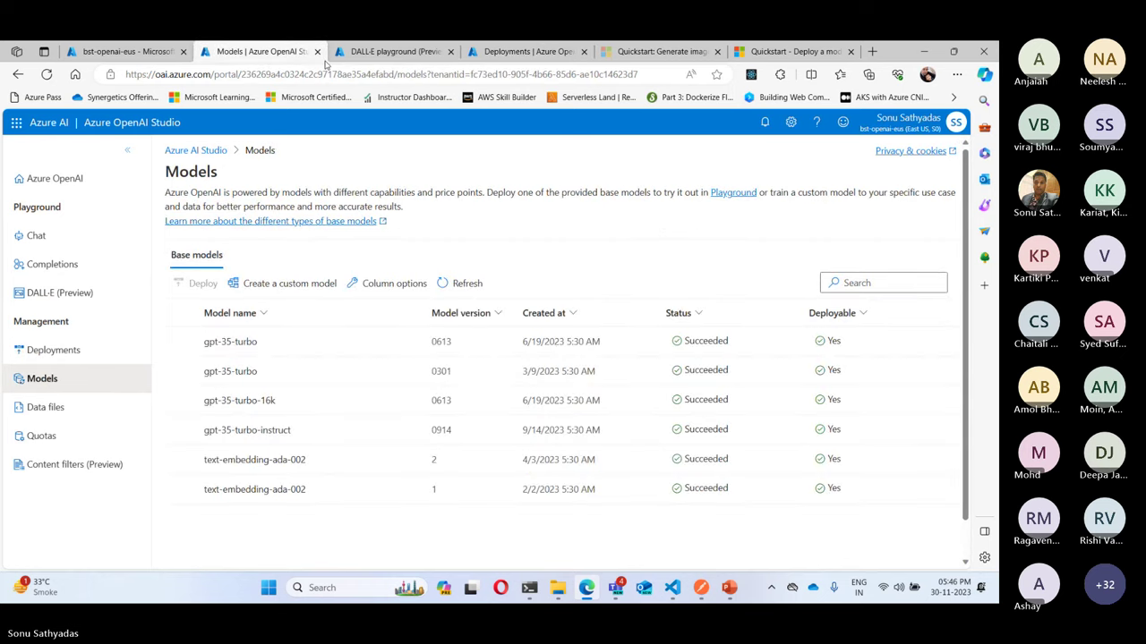
left_click(41, 294)
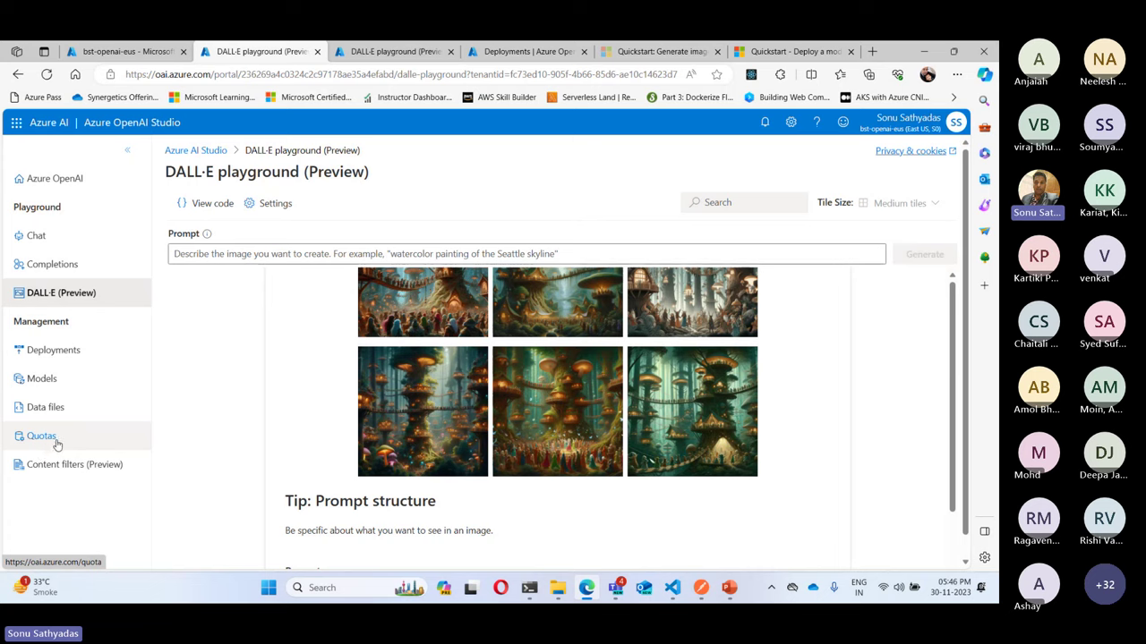
left_click(54, 350)
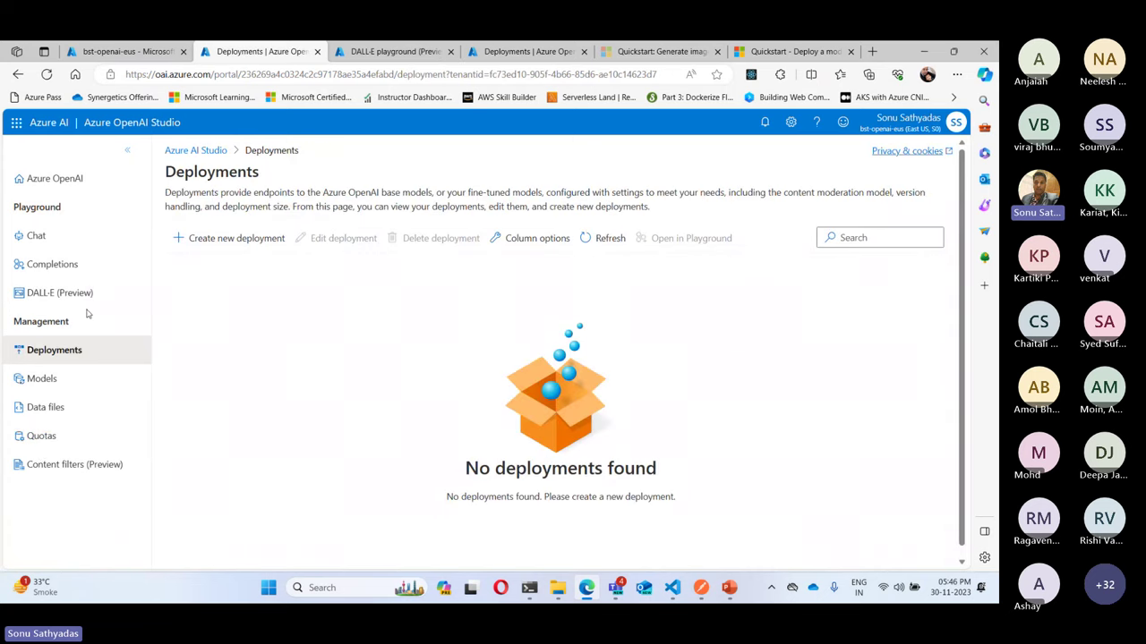
left_click(62, 293)
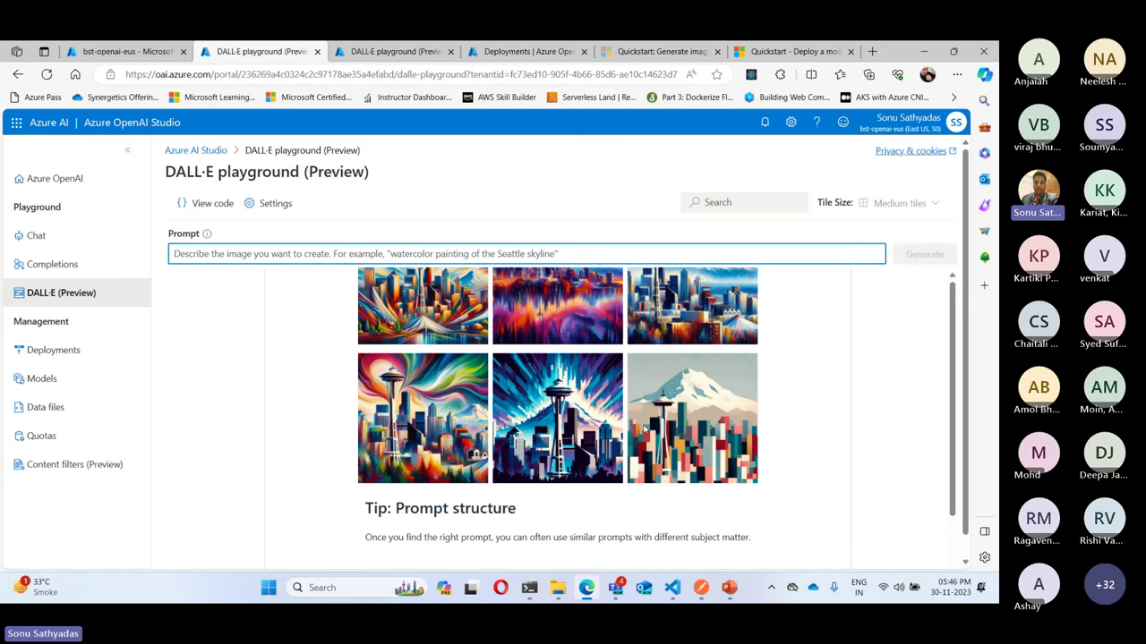
- Enter "Create an image of an elephant sitting on a chair." as the DALL·E image prompt
mouse_move(586, 587)
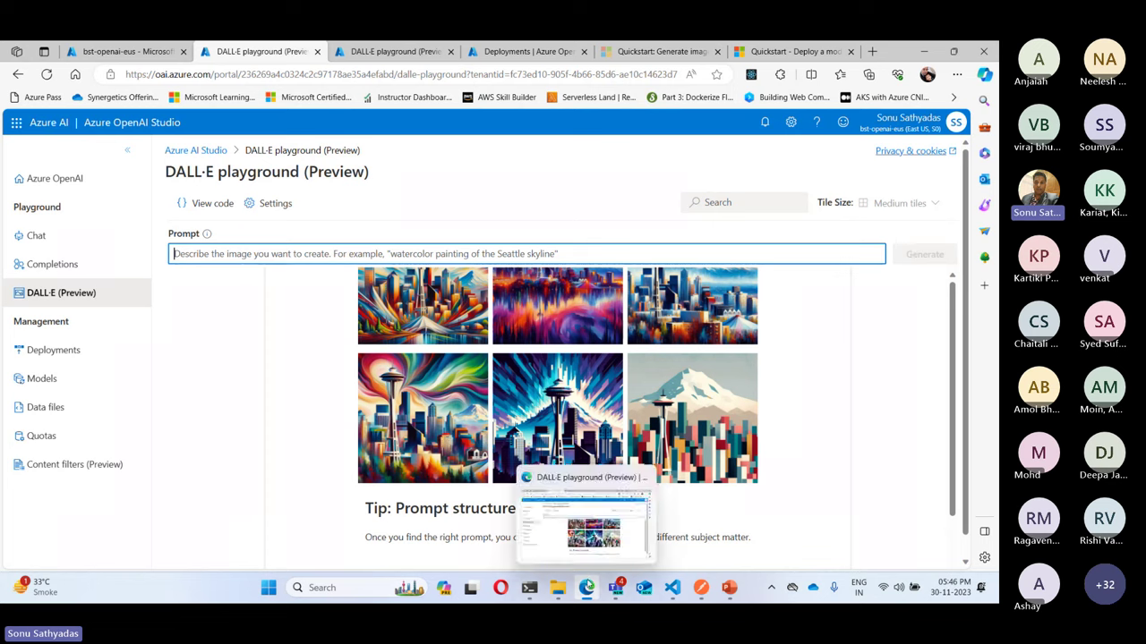
type("Create an")
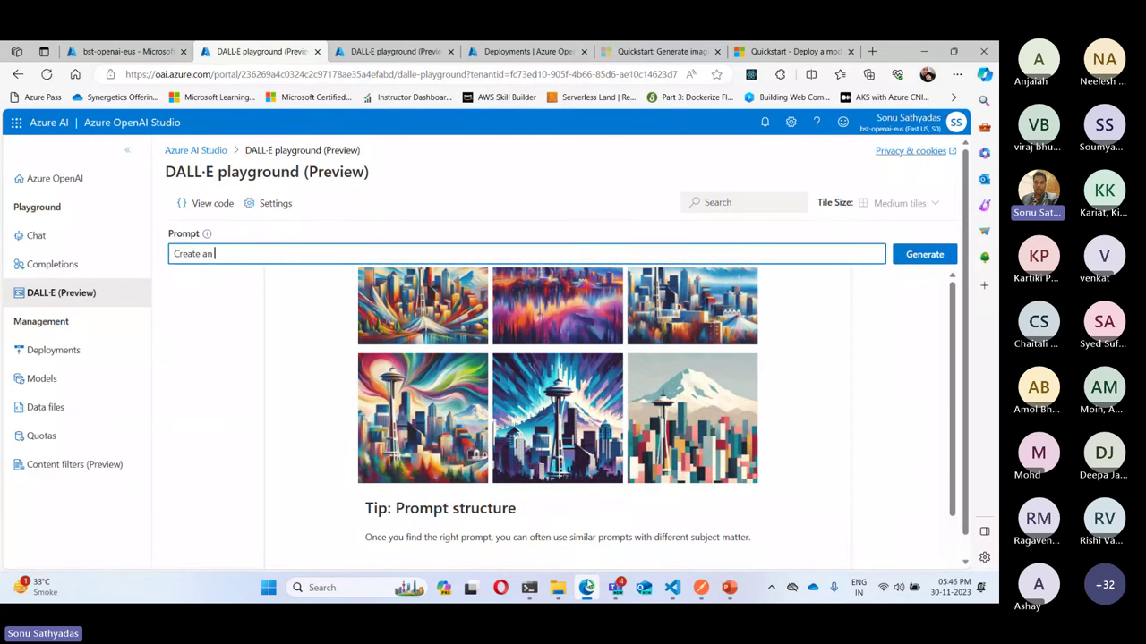
type(" image of")
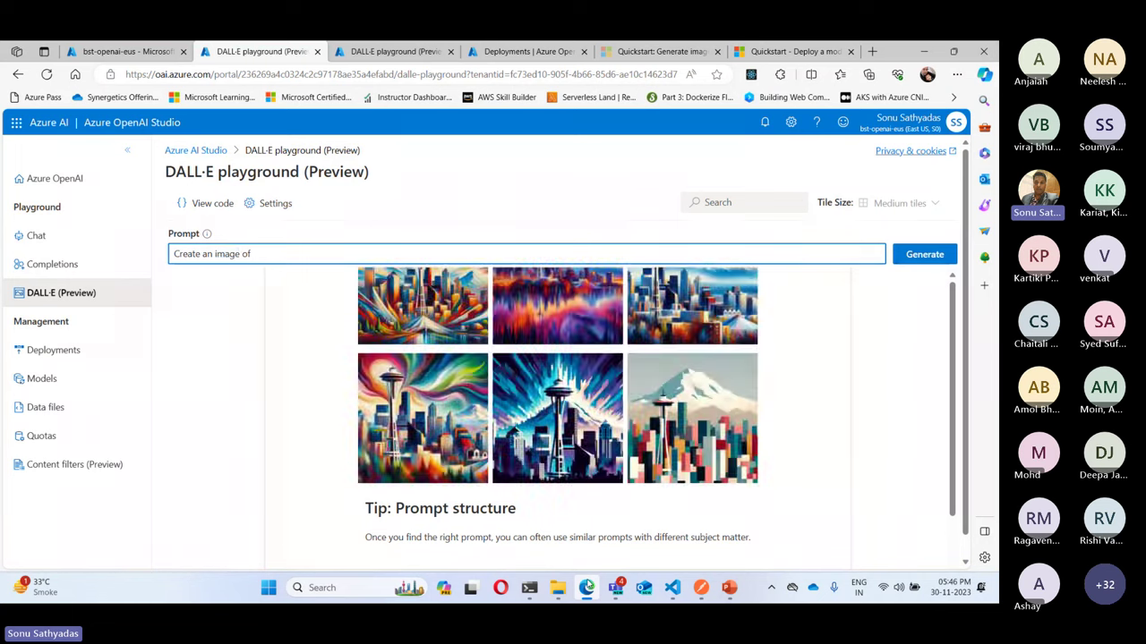
type(" an ele")
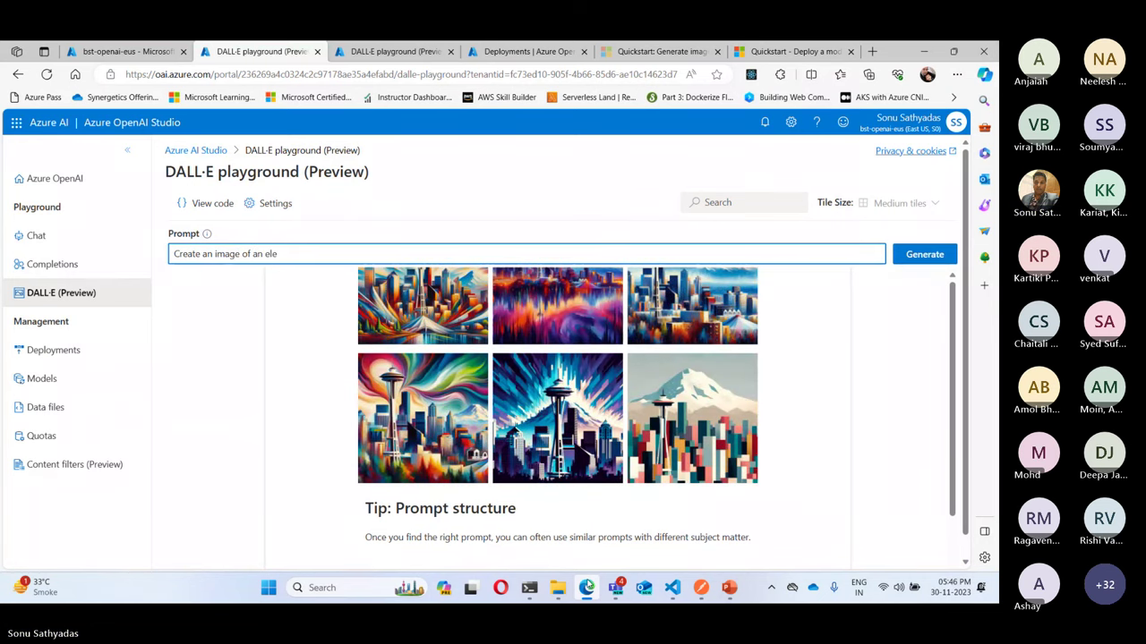
type("phant ")
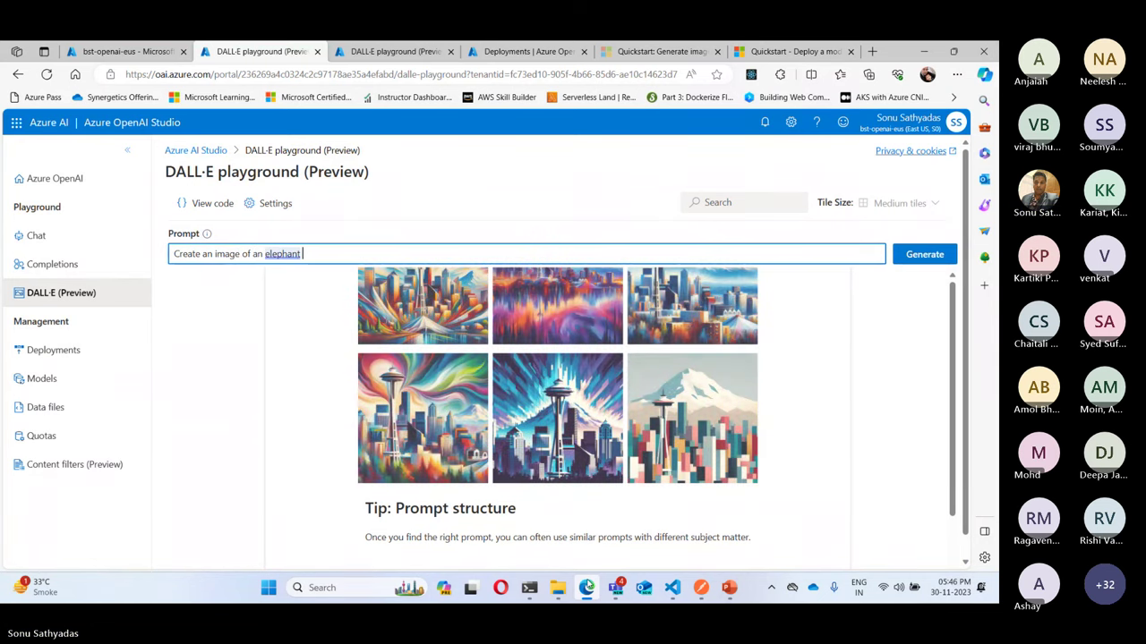
type("sittin on")
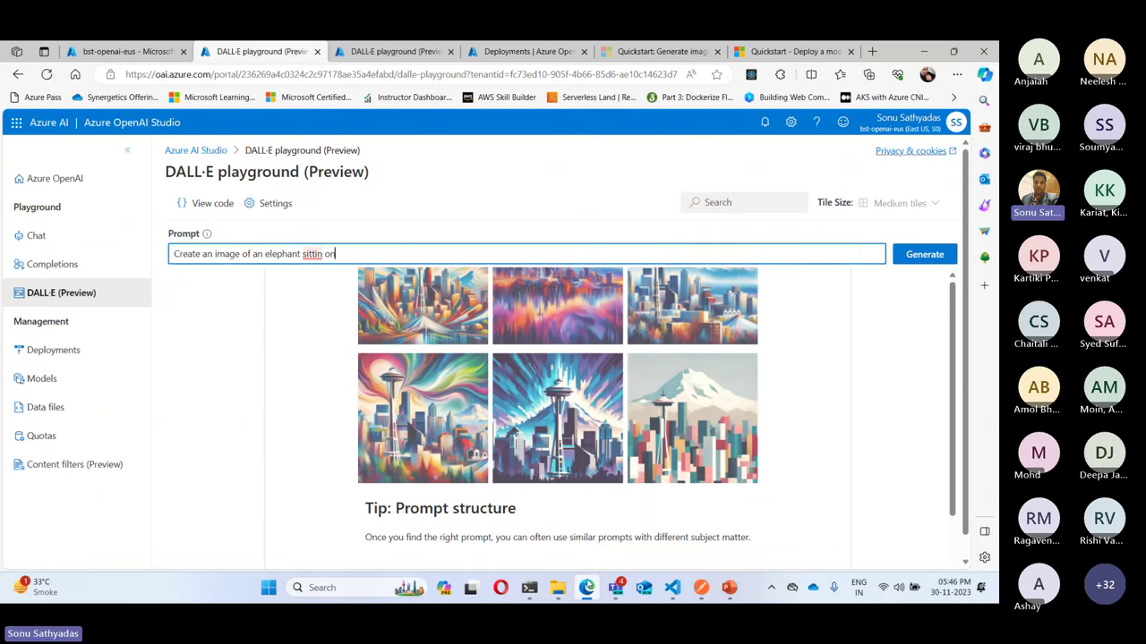
key("BackSpace")
key("BackSpace")
key("BackSpace")
type("g")
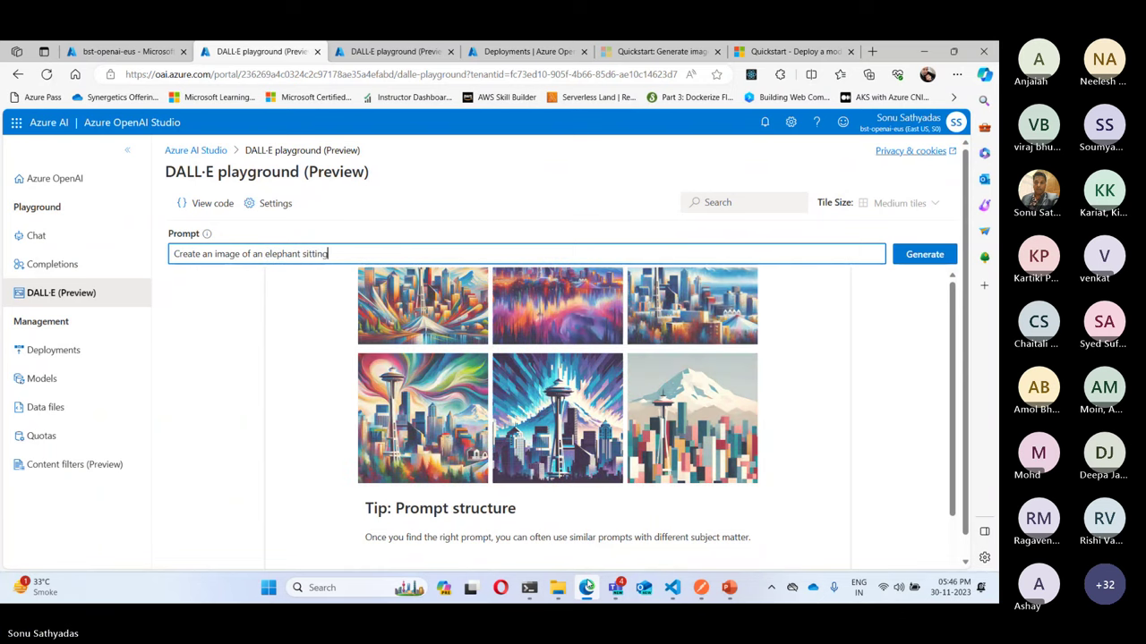
type(" on a chair w")
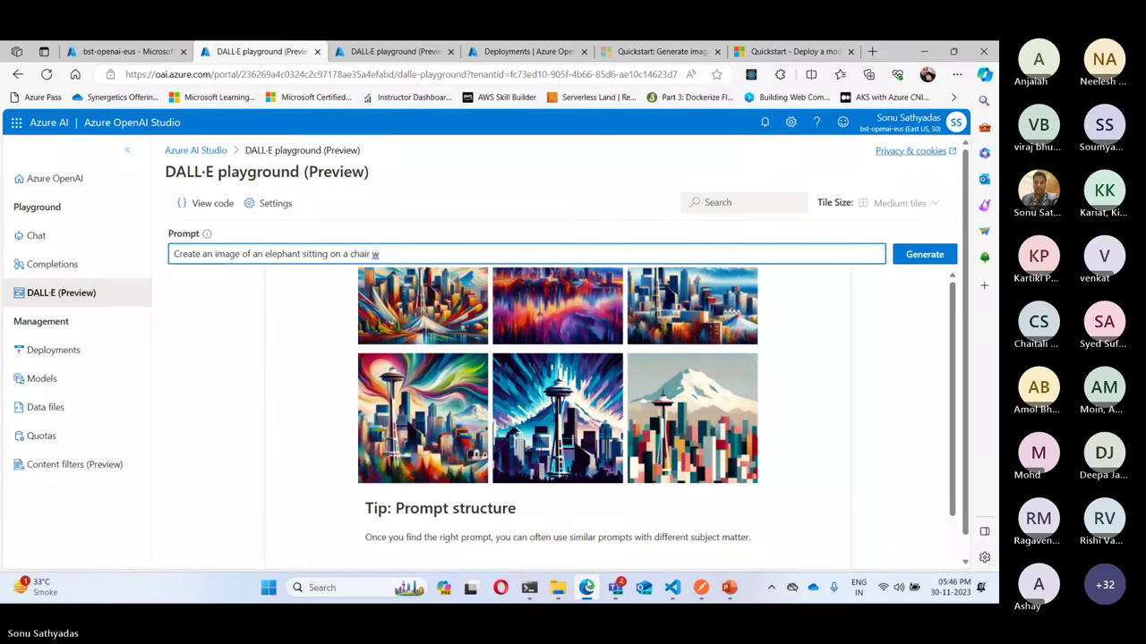
key("BackSpace")
key("BackSpace")
type(".")
- Add "Create artificial computer generated image" to the elephant prompt and generate the image
type(" C")
type("reate")
key("BackSpace")
key("BackSpace")
key("BackSpace")
key("BackSpace")
key("BackSpace")
key("BackSpace")
key("BackSpace")
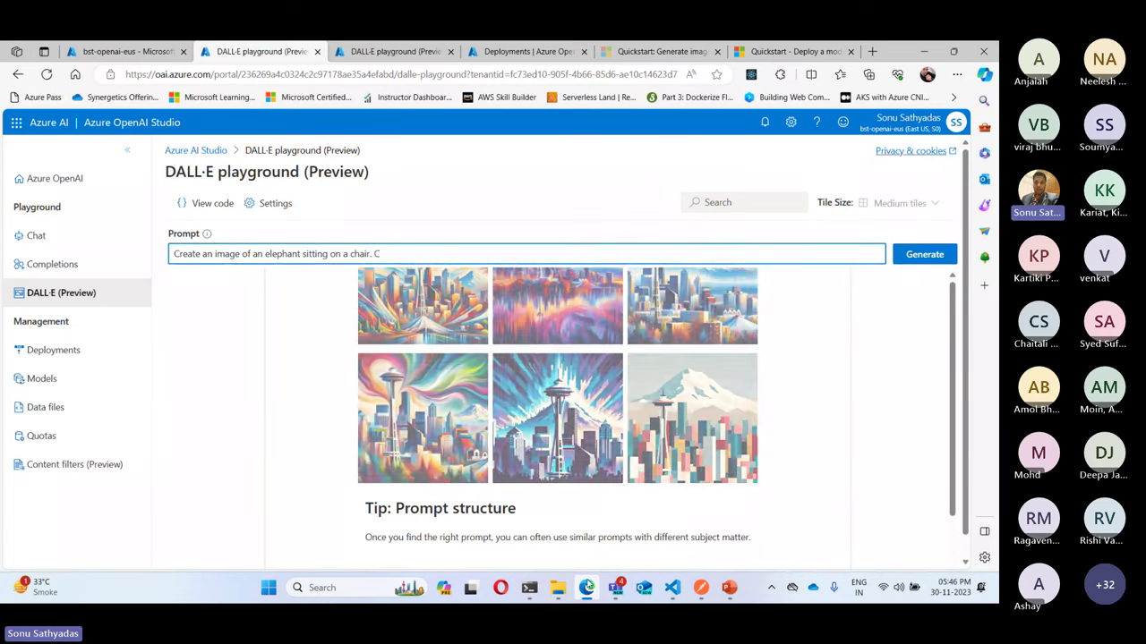
type("Create ")
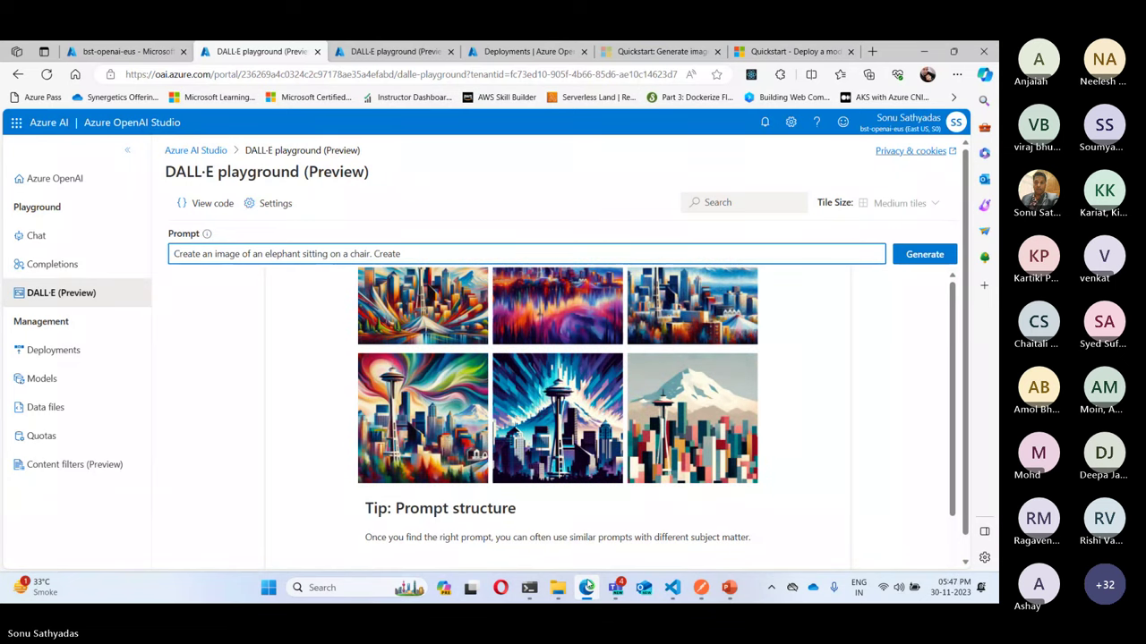
type("art")
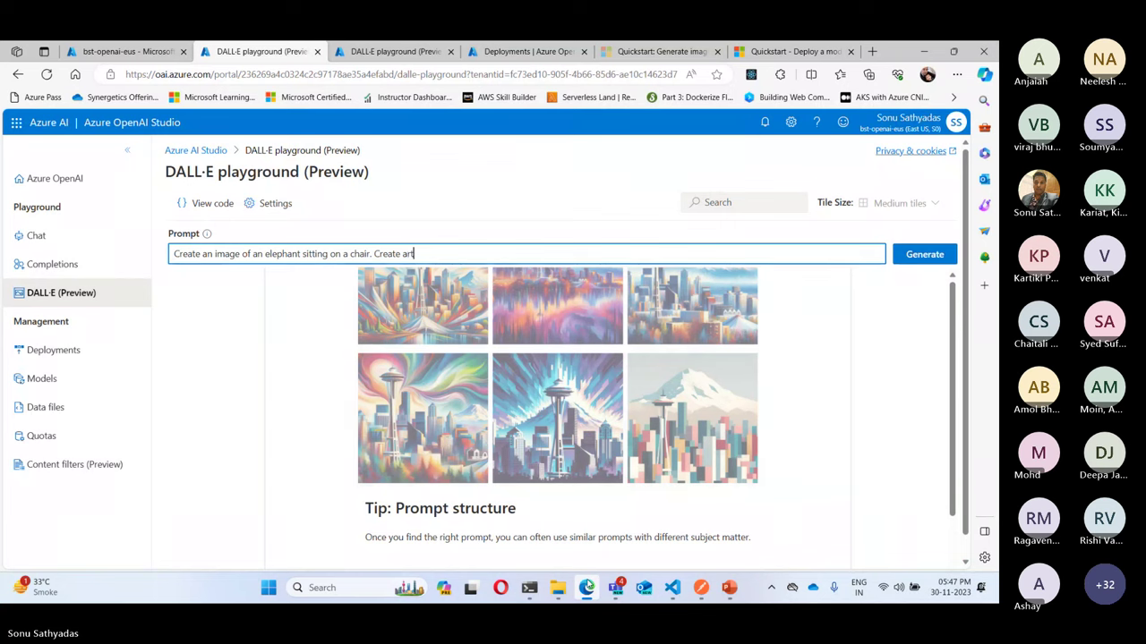
type("ificial ")
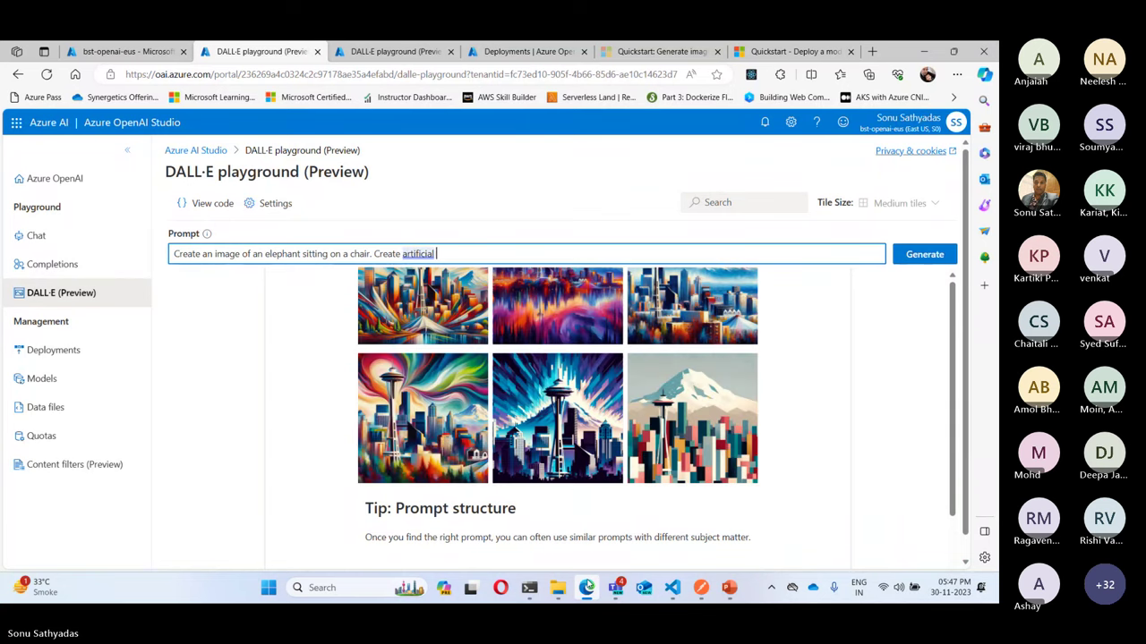
type("computer ge")
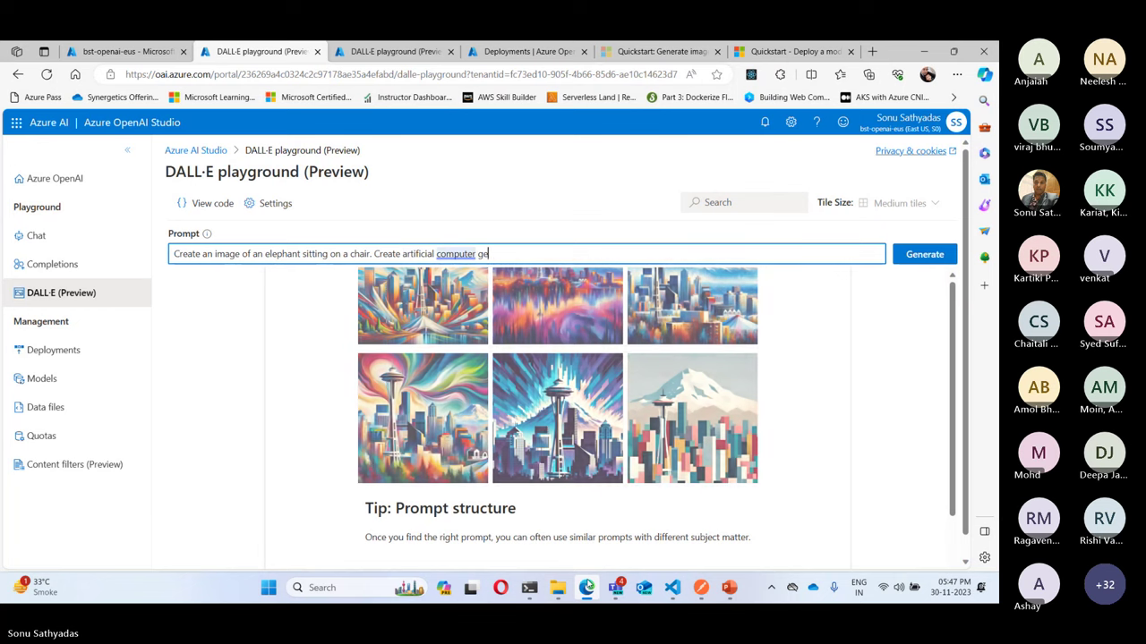
type("ne")
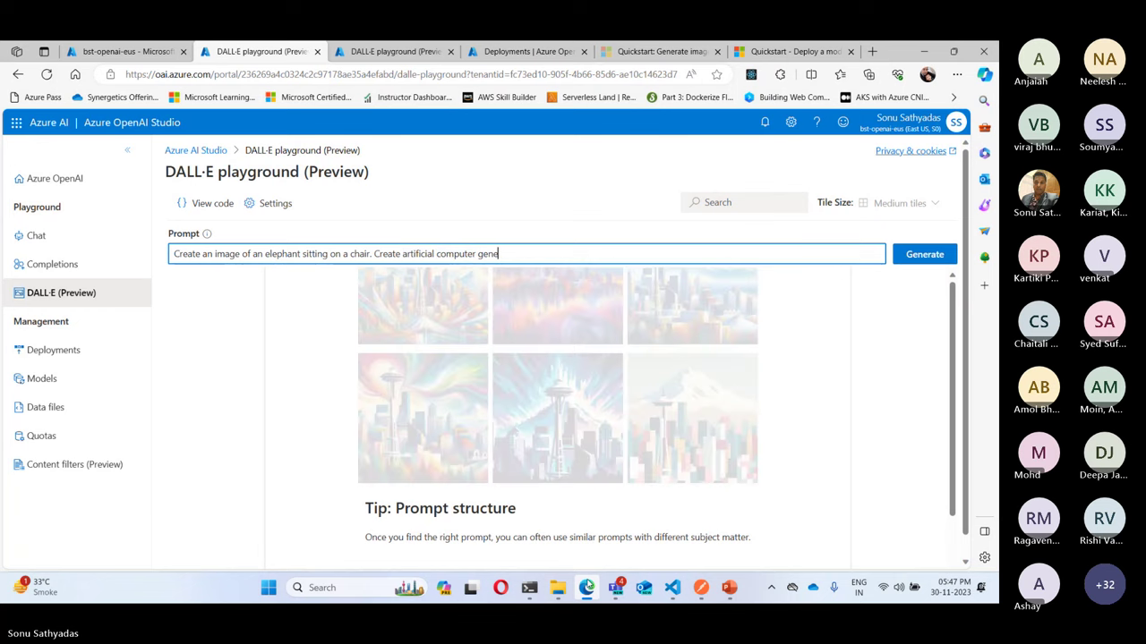
type("rated image")
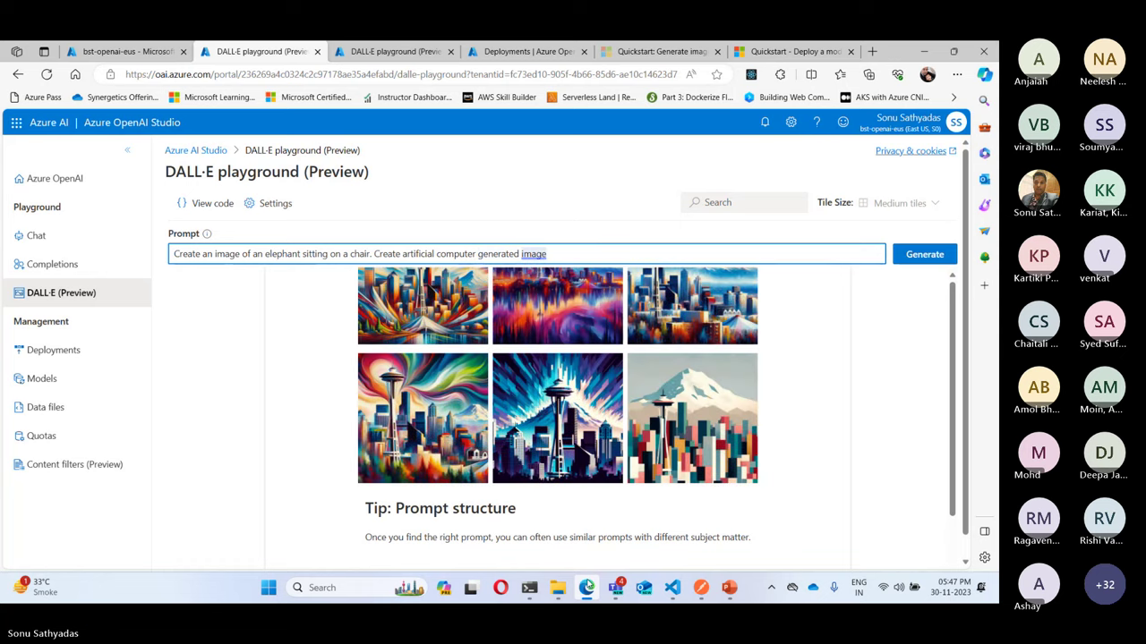
left_click(911, 255)
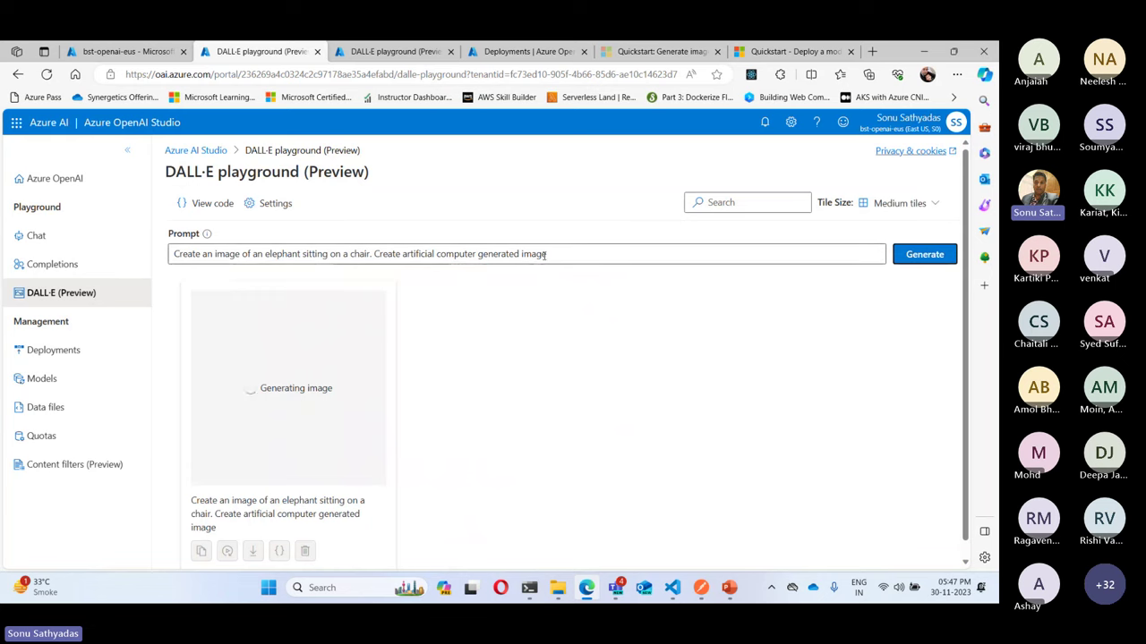
- Change the prompt's second sentence to "Create a cartoon image" and generate another elephant image
left_click_drag(402, 254, 499, 246)
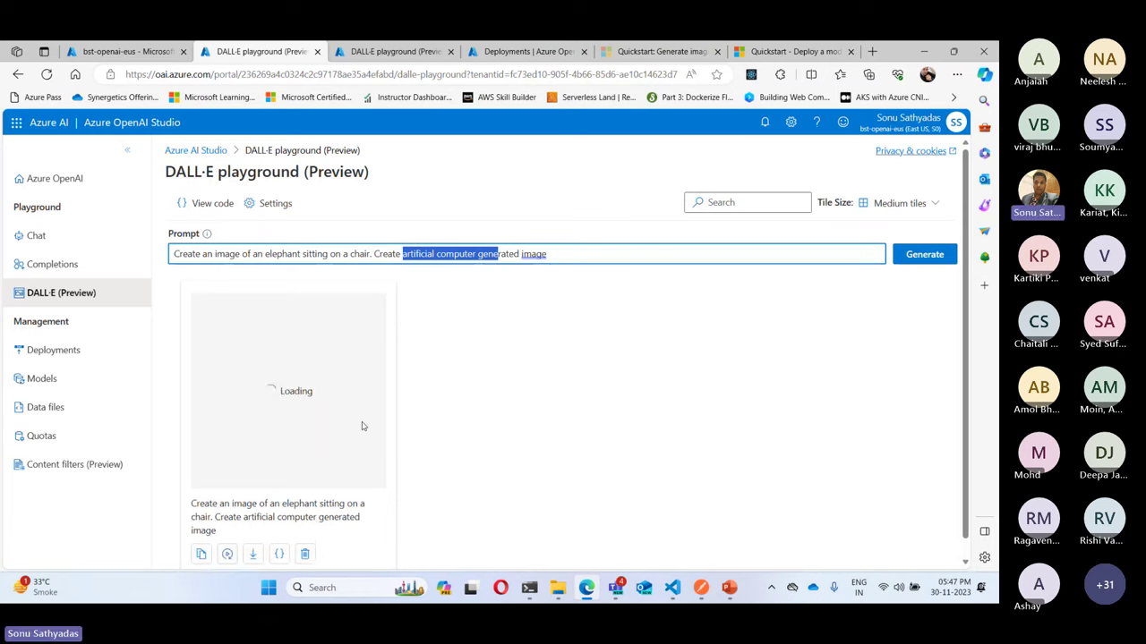
double_click(534, 254)
left_click_drag(533, 254, 162, 305)
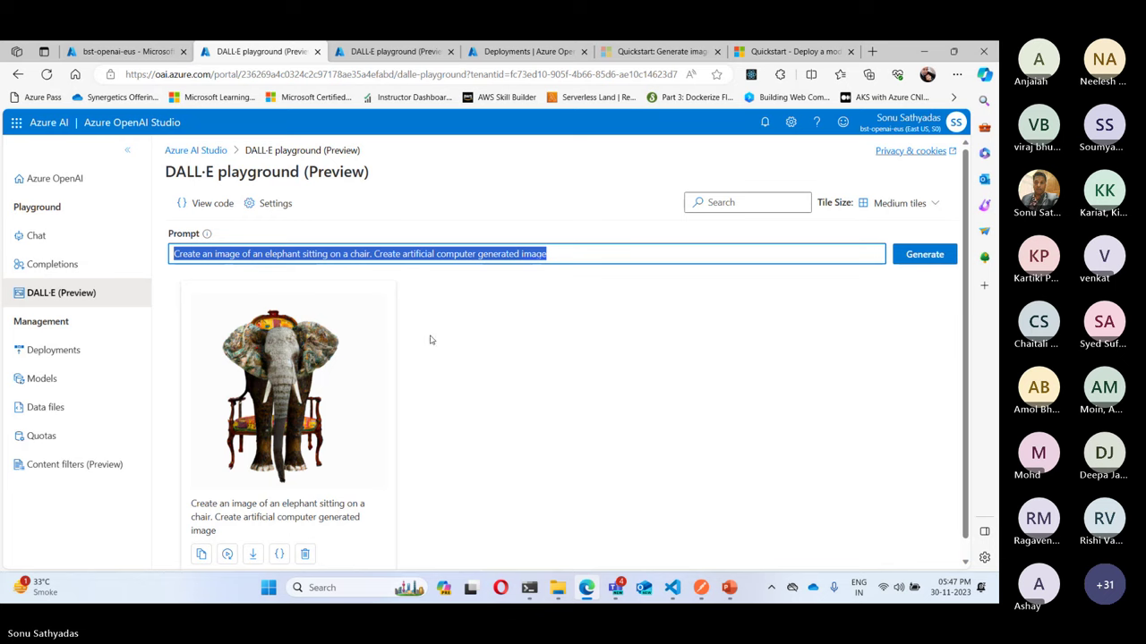
left_click(386, 254)
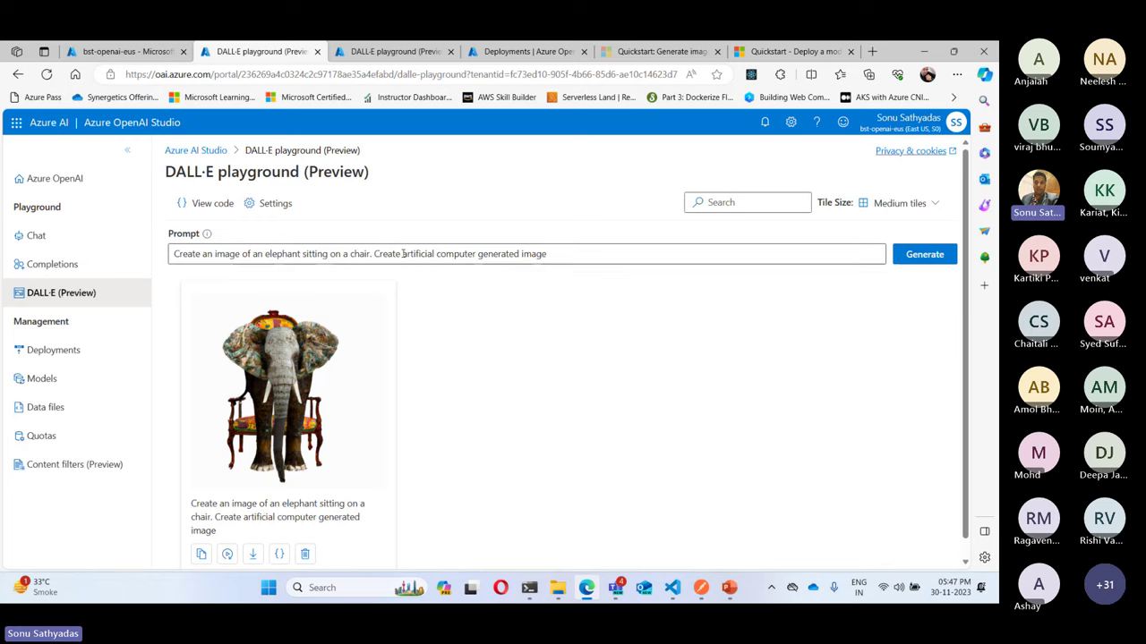
left_click_drag(403, 254, 678, 253)
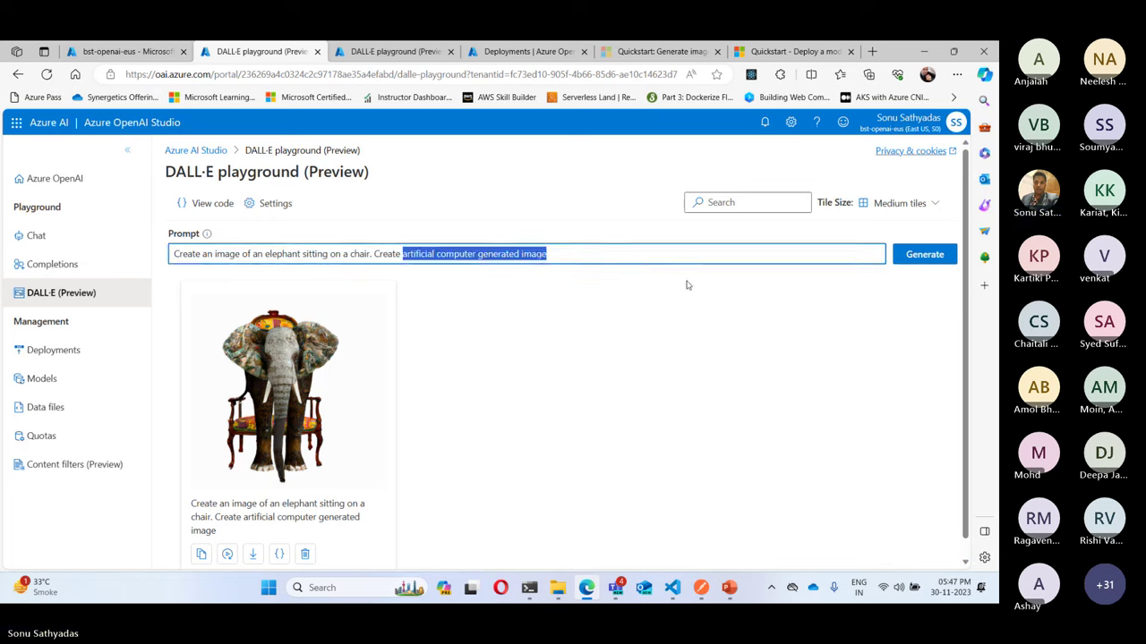
type("a car")
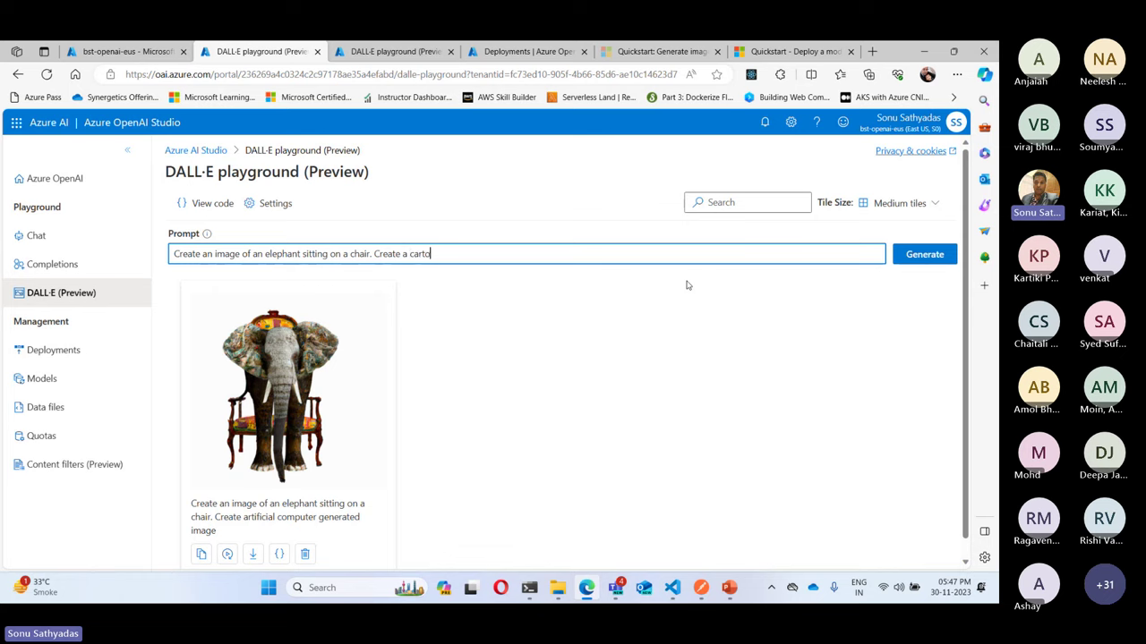
type("toon image")
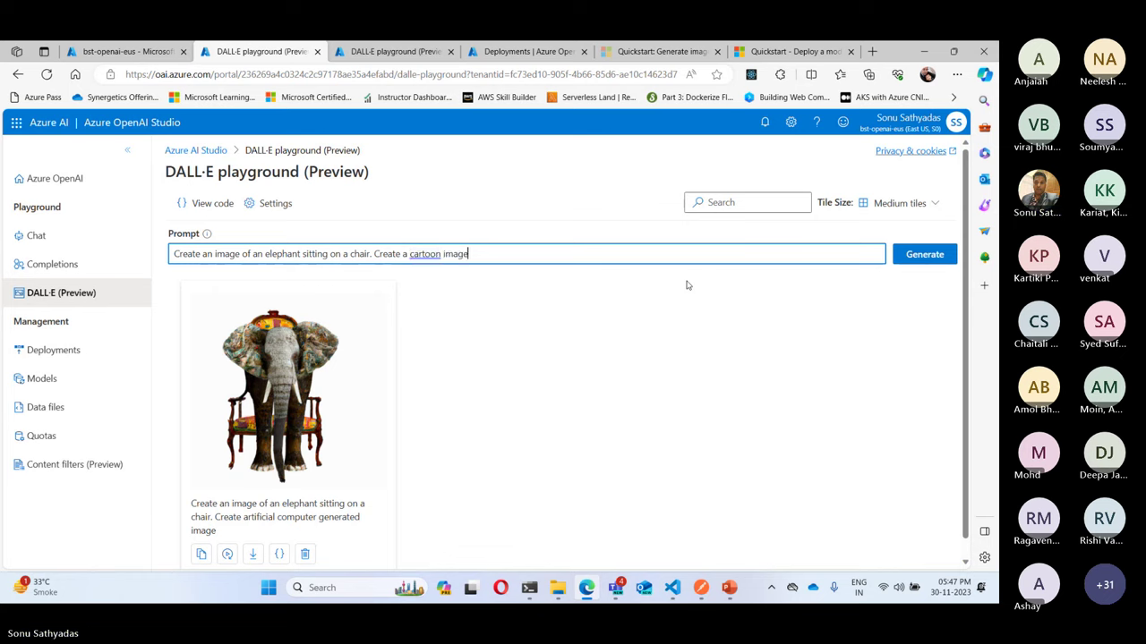
left_click(922, 255)
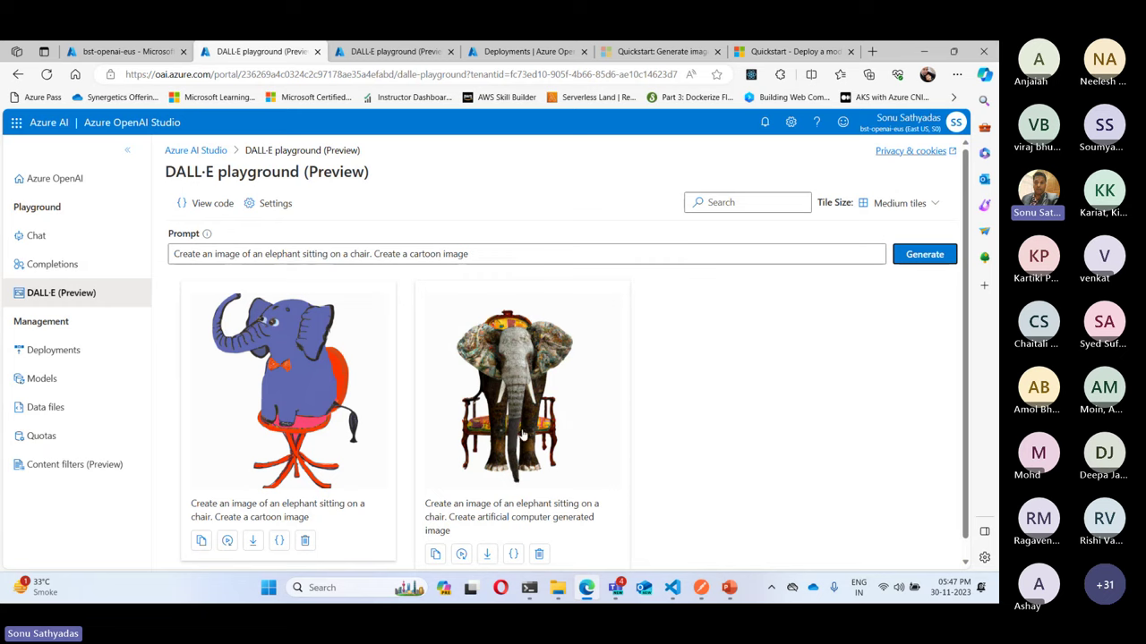
- Examine how the subject sentence and the style sentence of the prompt relate to the two generated elephant images
left_click(478, 253)
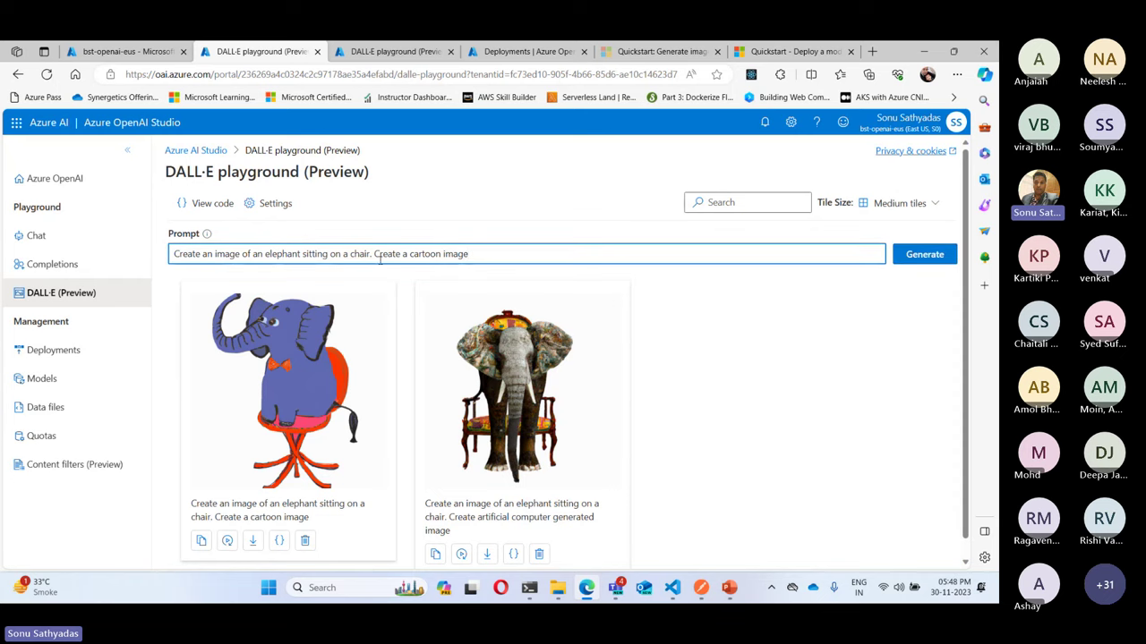
left_click_drag(369, 254, 197, 257)
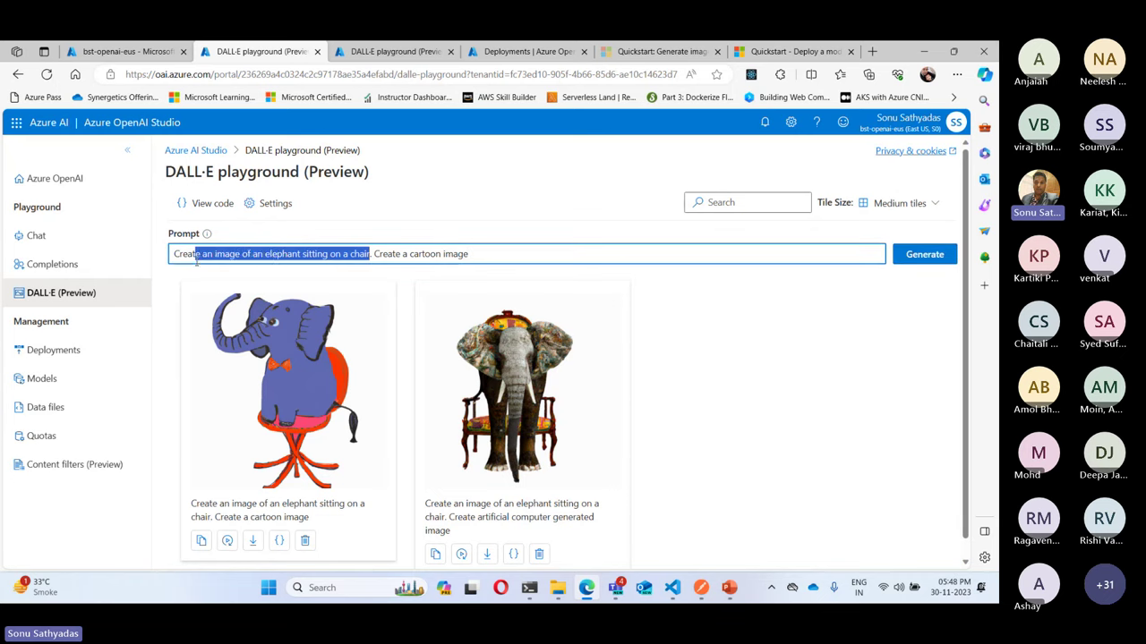
left_click(367, 254)
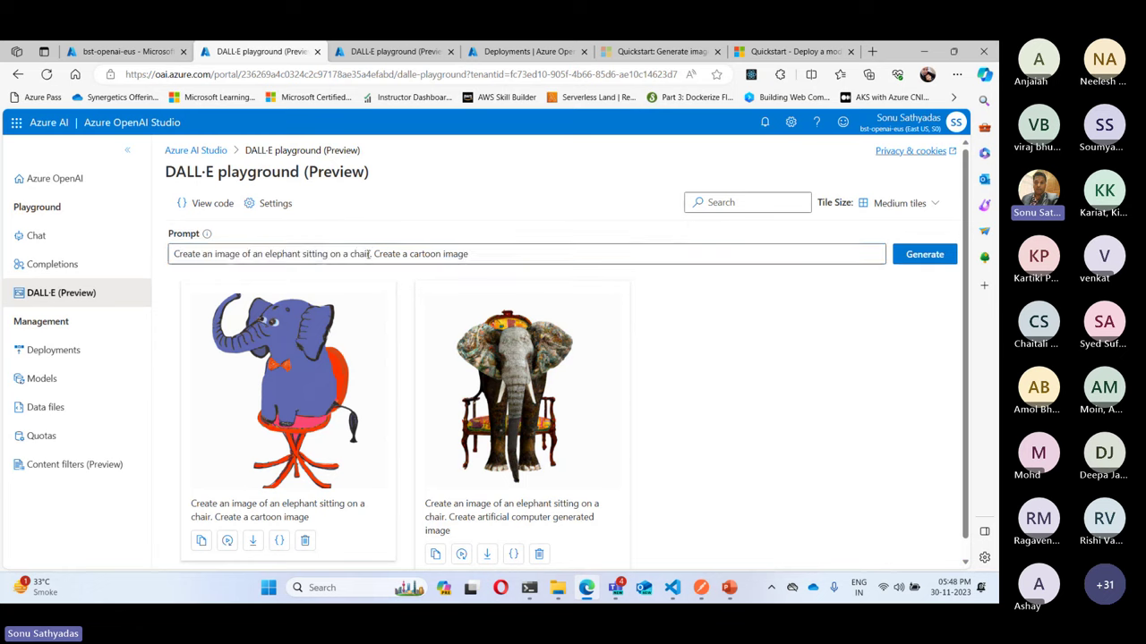
left_click_drag(367, 254, 167, 261)
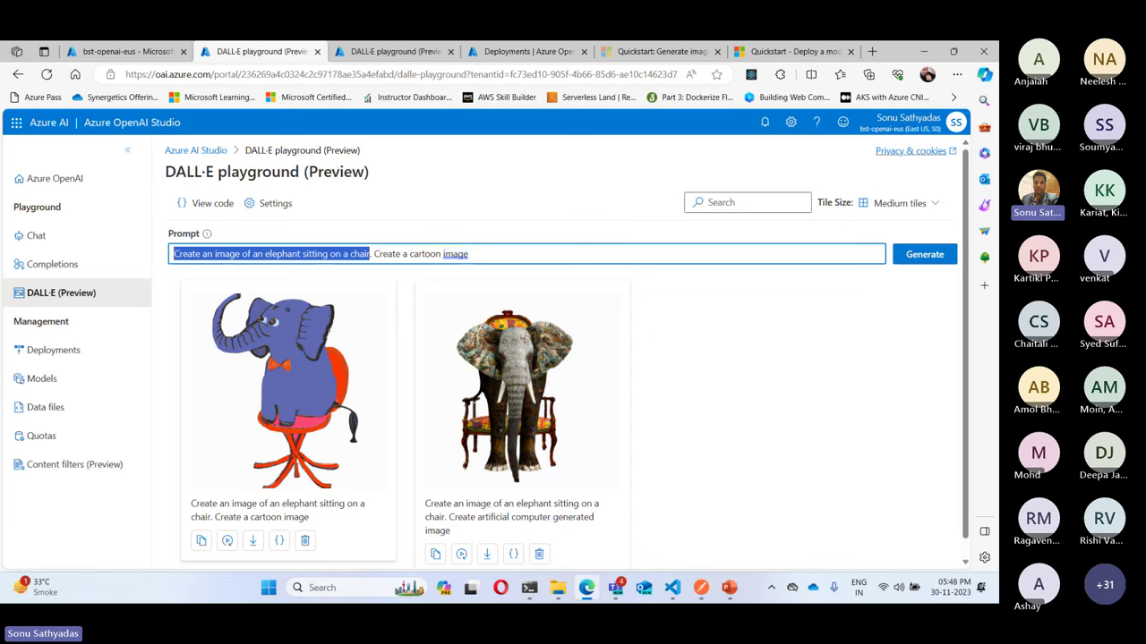
left_click(291, 254)
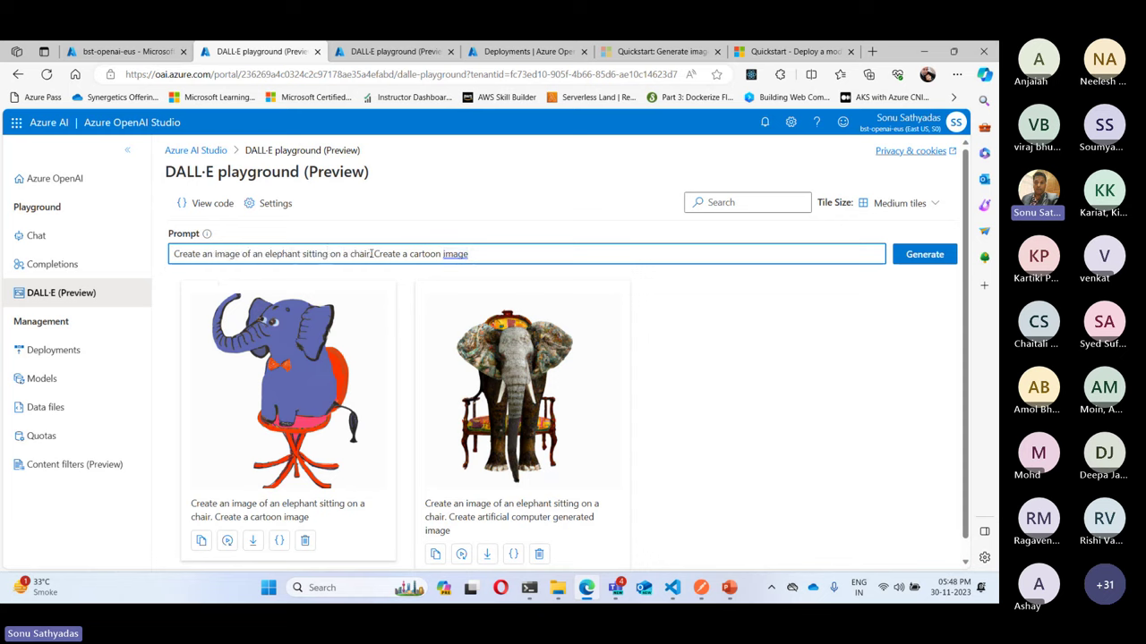
left_click_drag(371, 254, 172, 254)
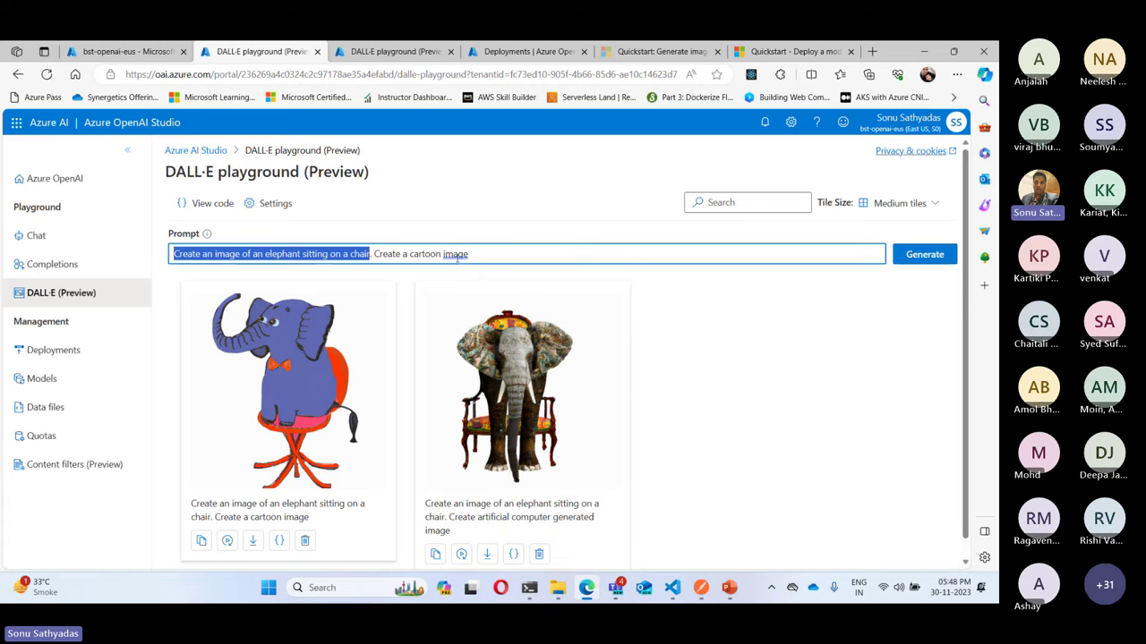
left_click_drag(469, 254, 374, 254)
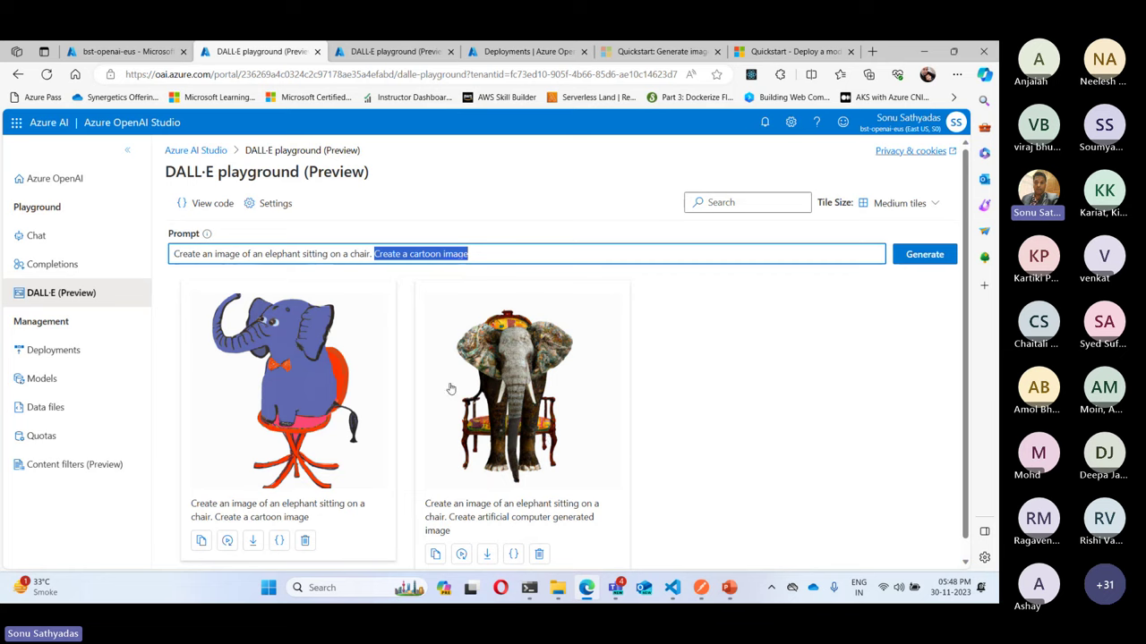
left_click_drag(371, 254, 173, 254)
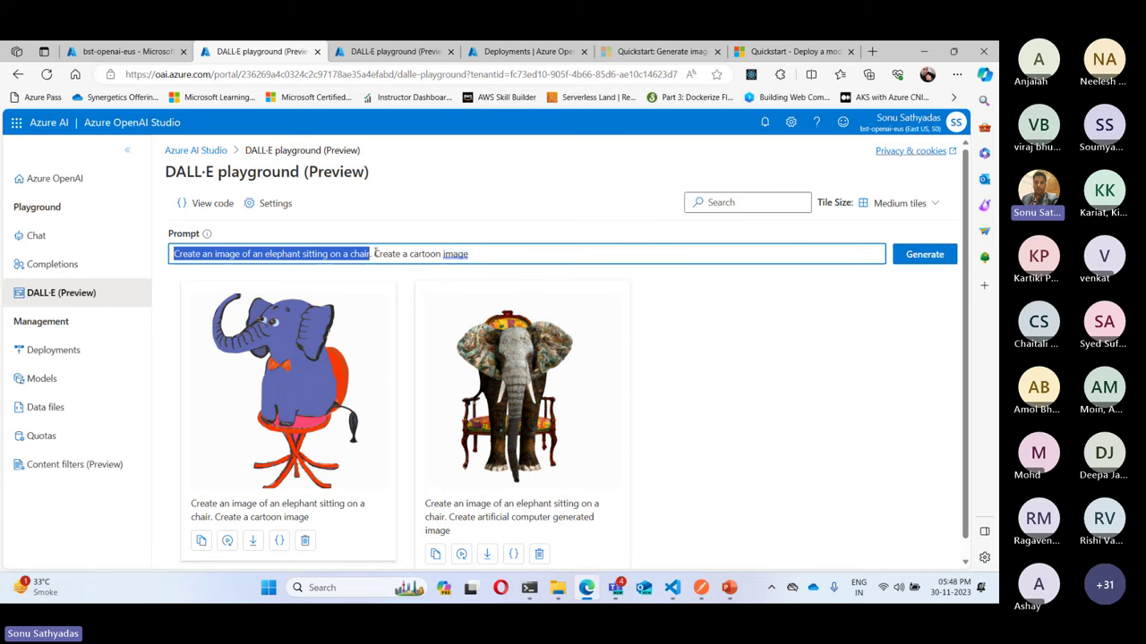
left_click_drag(374, 253, 469, 253)
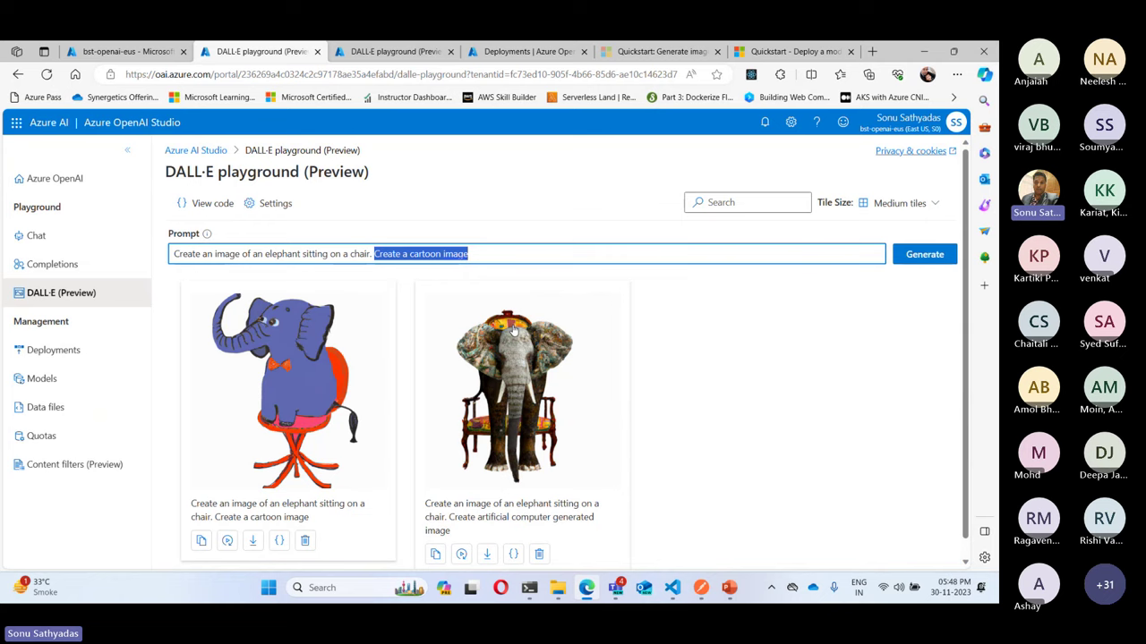
- Switch to the PowerPoint presentation and start the slide show from slide 19, "Testing models in Azure OpenAI Studio playgrounds"
left_click(923, 56)
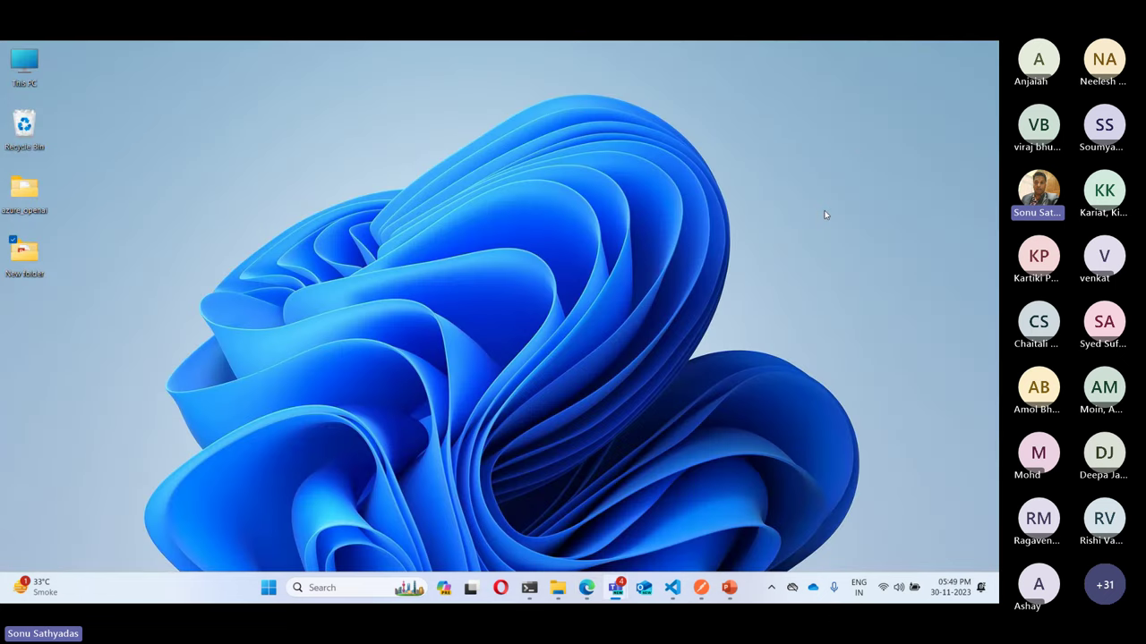
left_click(729, 519)
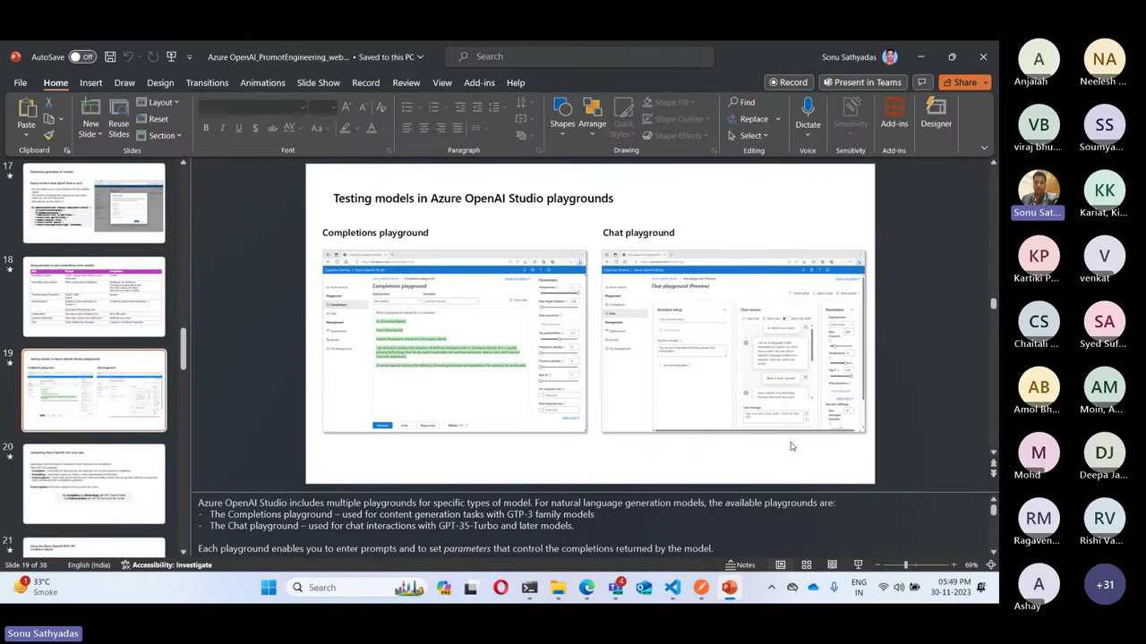
left_click(857, 564)
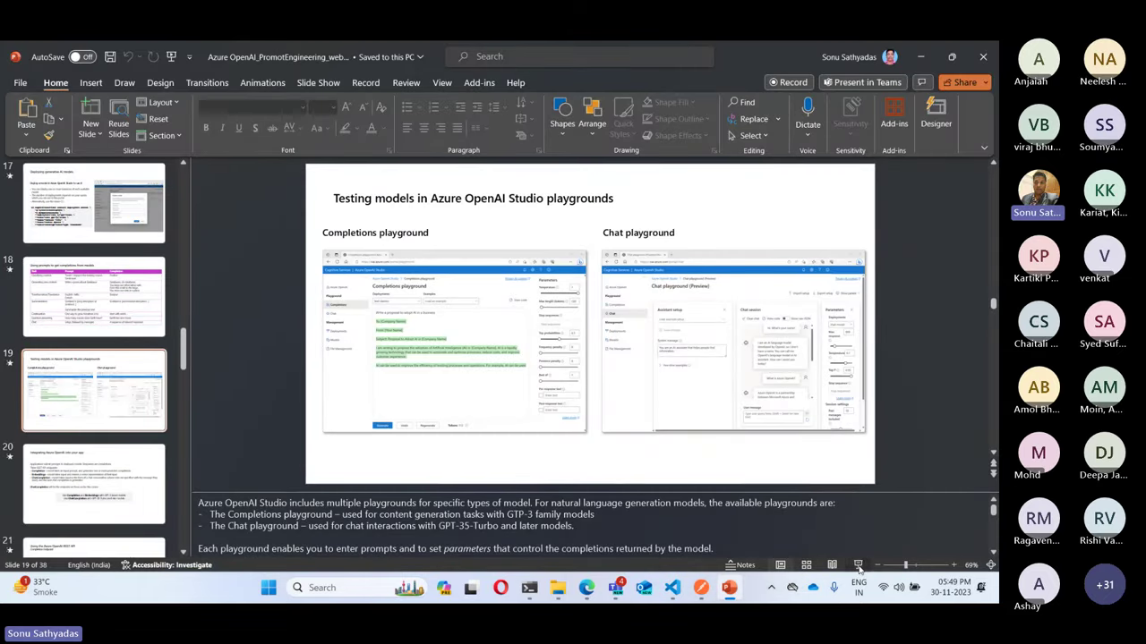